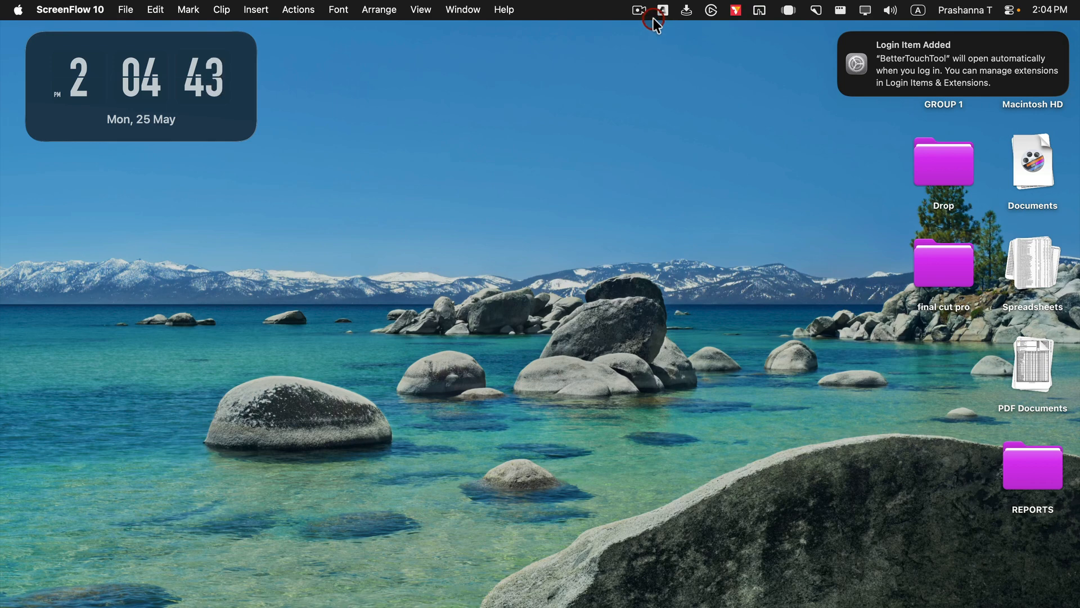
- Switch to ScreenFlow and bring its untitled document window to the front
click(640, 10)
click(576, 209)
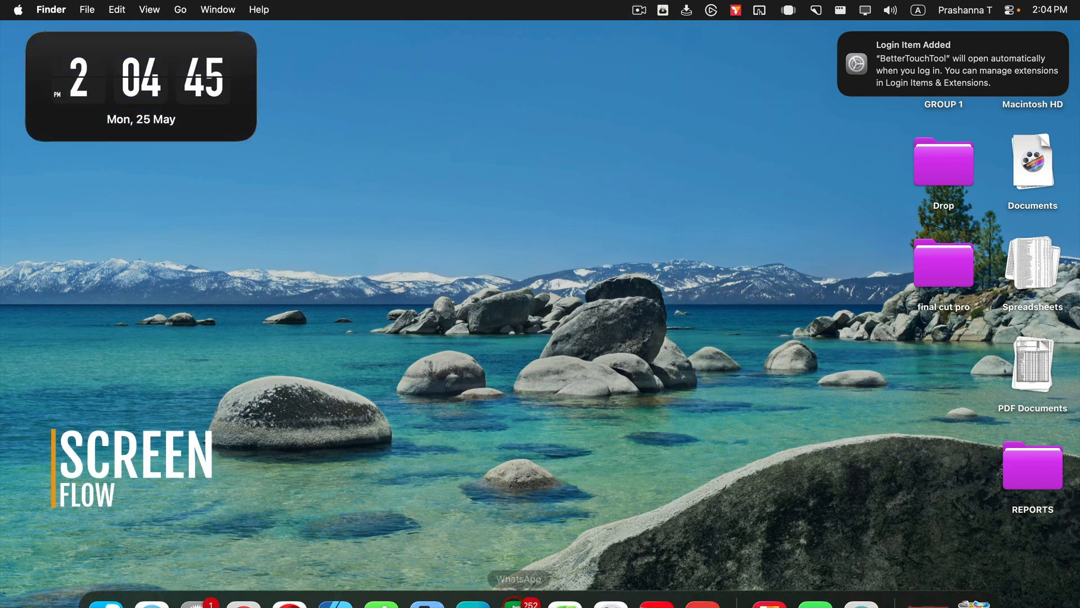
click(607, 575)
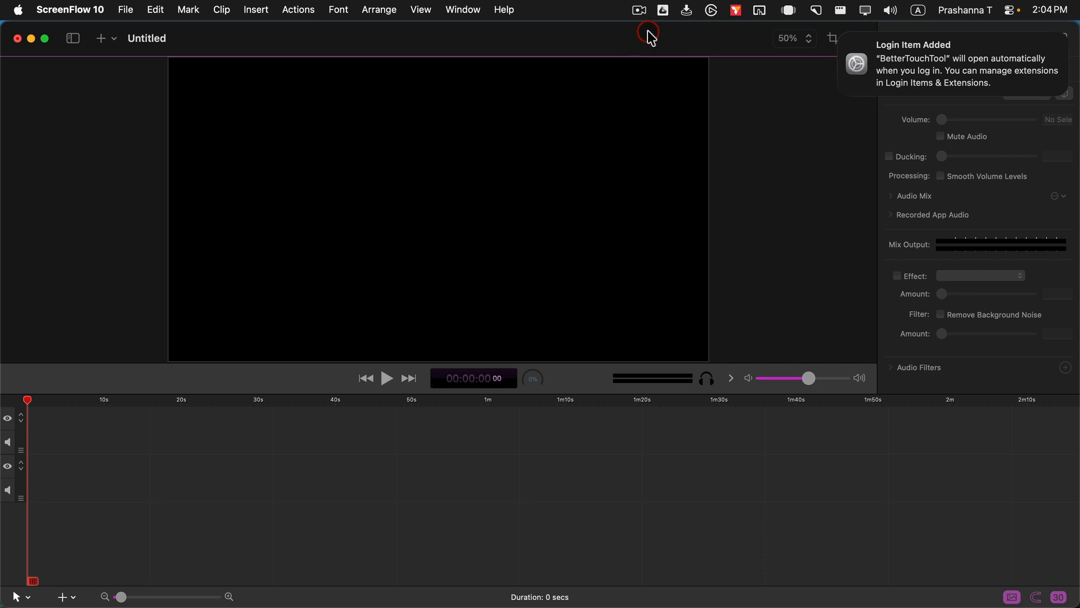
- Check the shortcut for the Add Marker command among the recording controls
click(639, 10)
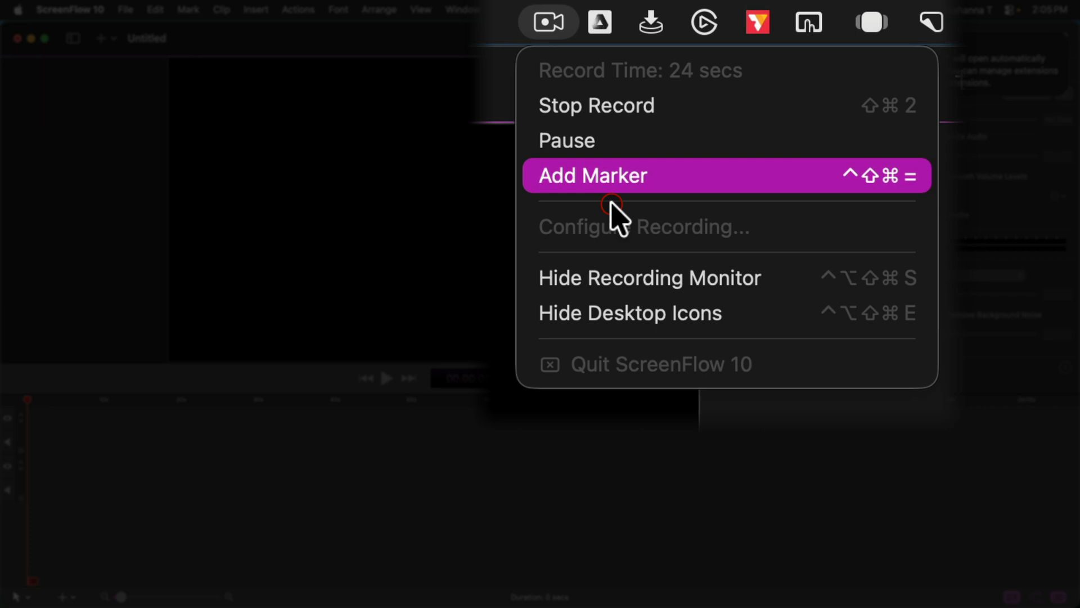
click(611, 181)
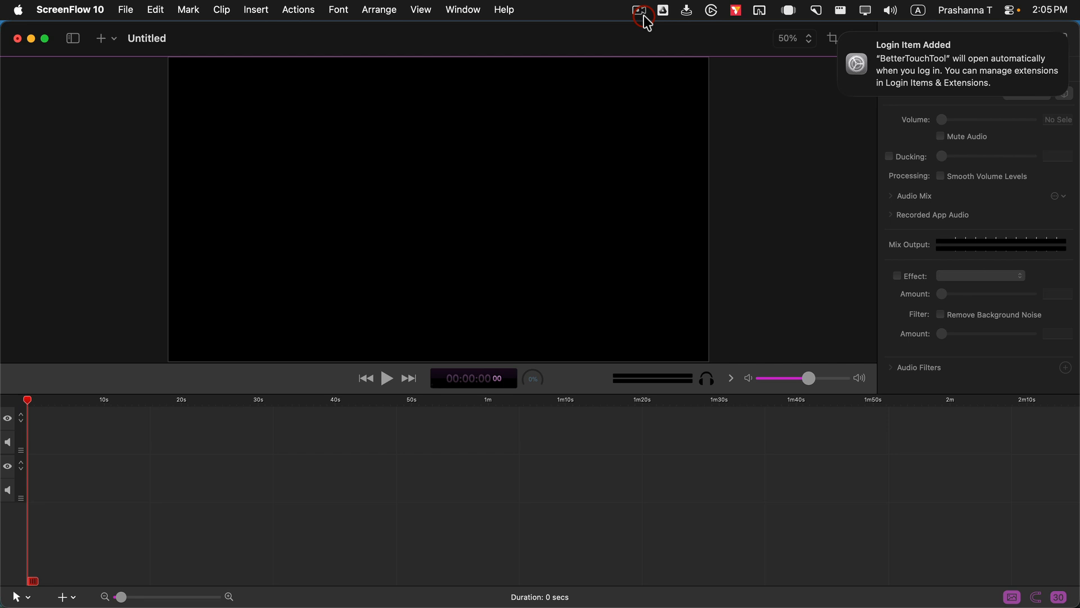
click(643, 16)
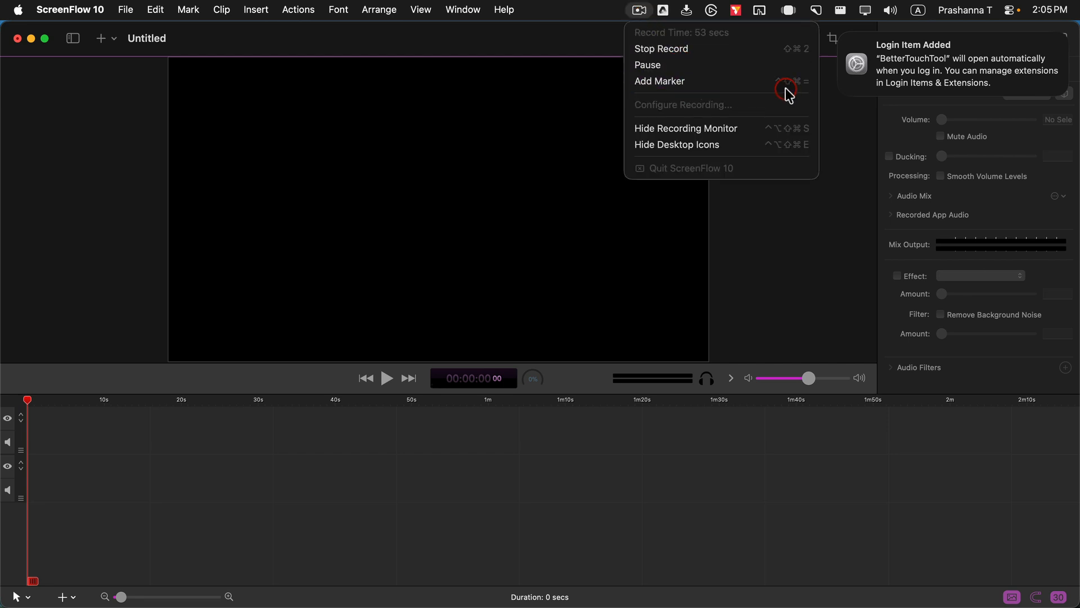
key(ctrl+shift+super+equal)
click(745, 246)
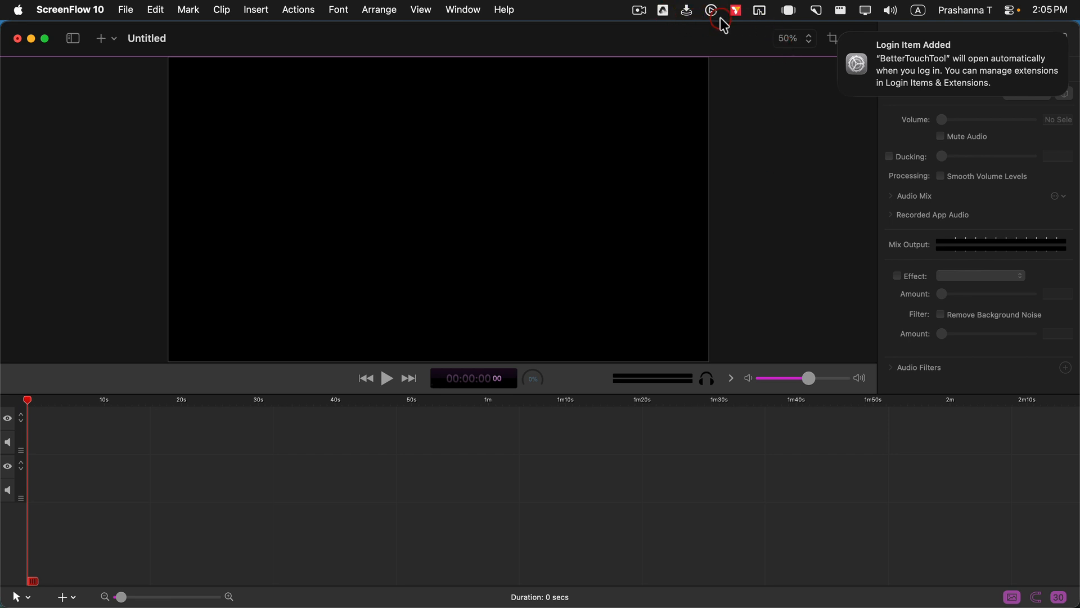
- Switch to BetterTouchTool by opening its configuration, and dismiss the login item notification
click(759, 11)
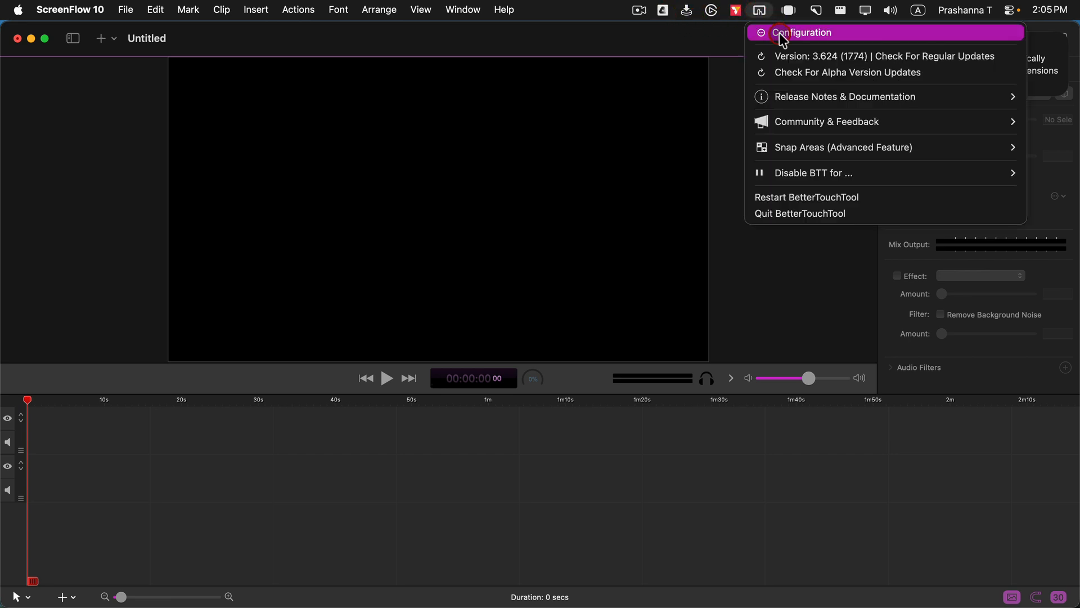
click(780, 33)
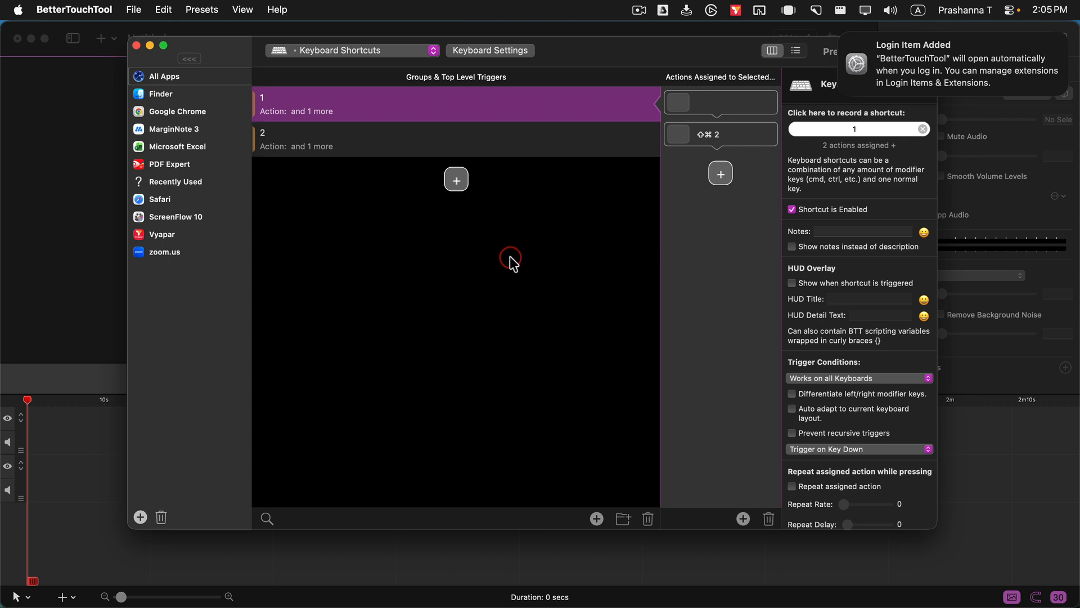
click(840, 36)
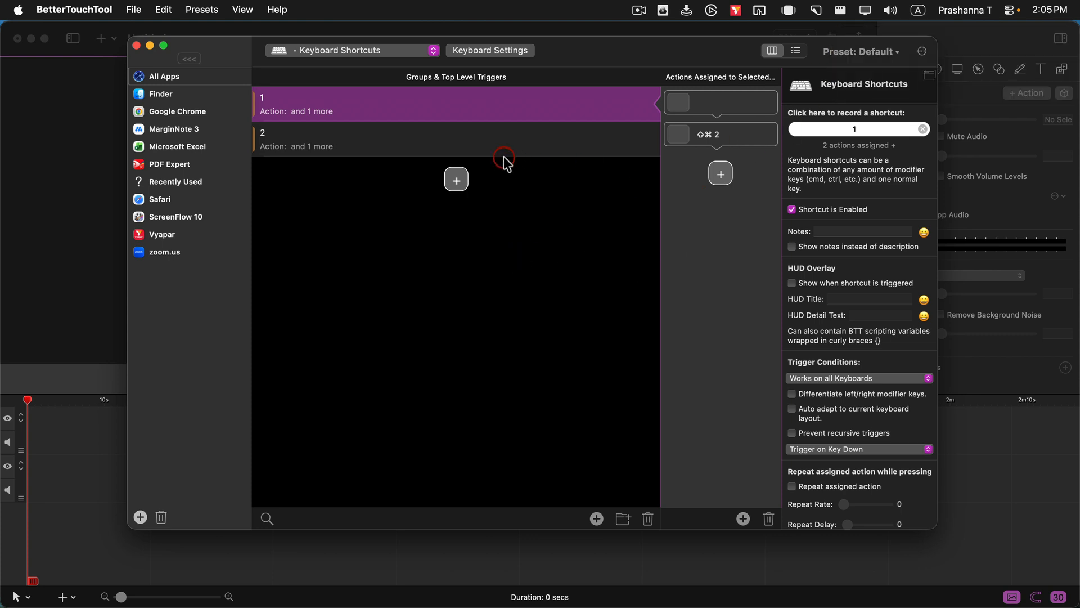
- Inspect the two actions assigned to the keyboard shortcut 1 for All Apps
click(176, 78)
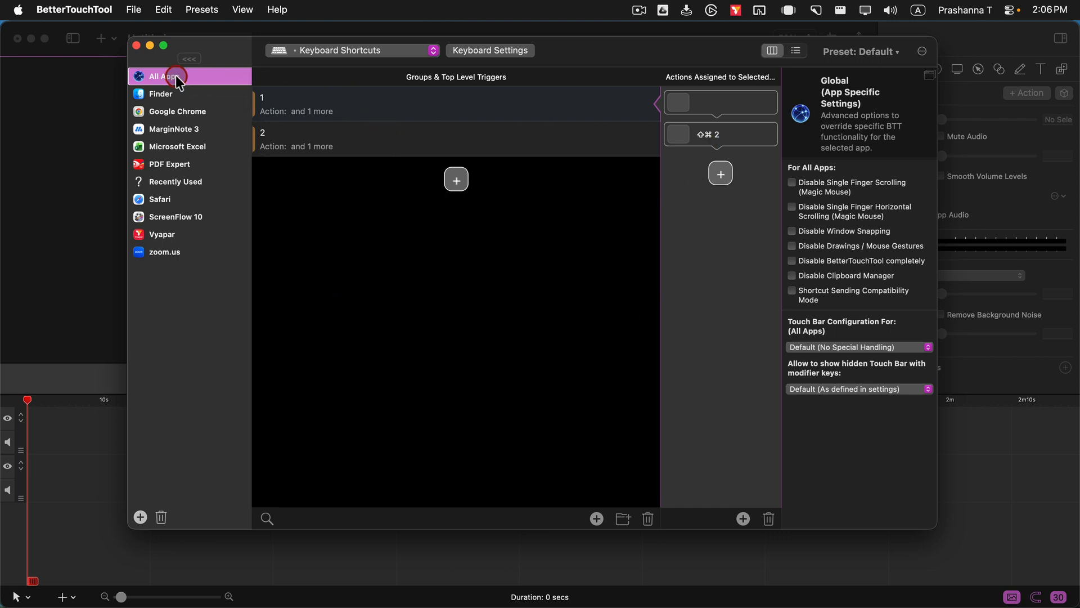
click(299, 105)
click(735, 107)
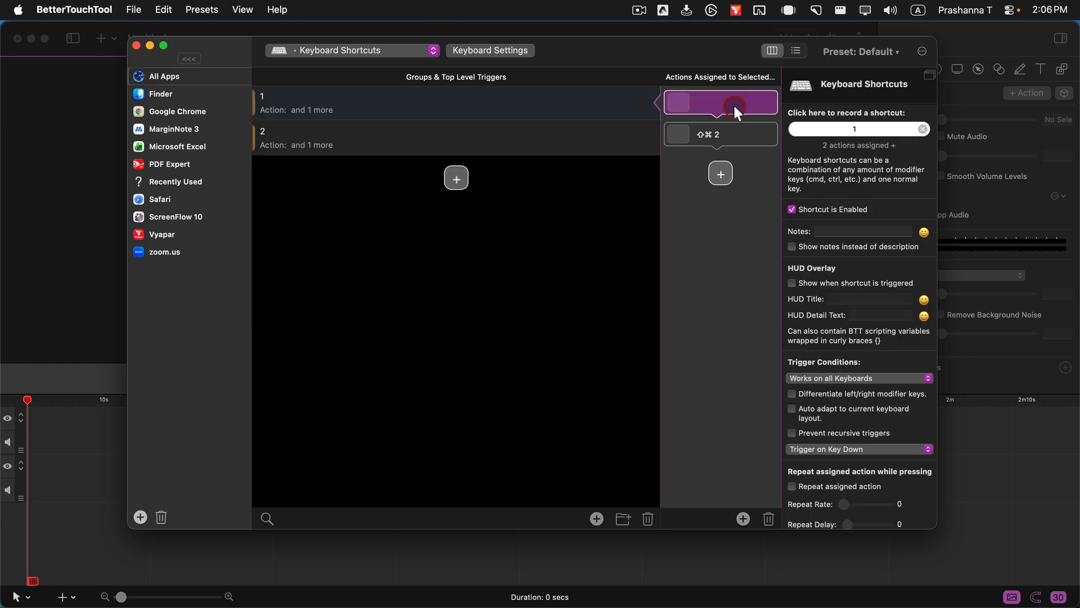
click(749, 140)
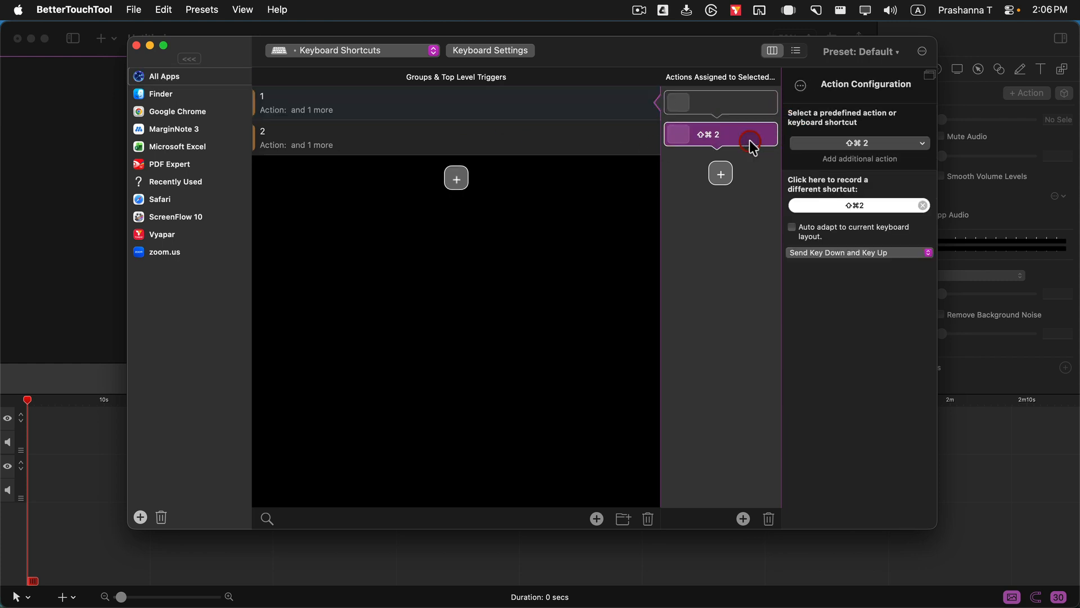
- Inspect the keyboard shortcut 2 for All Apps and compare its assigned actions with those of shortcut 1
click(565, 141)
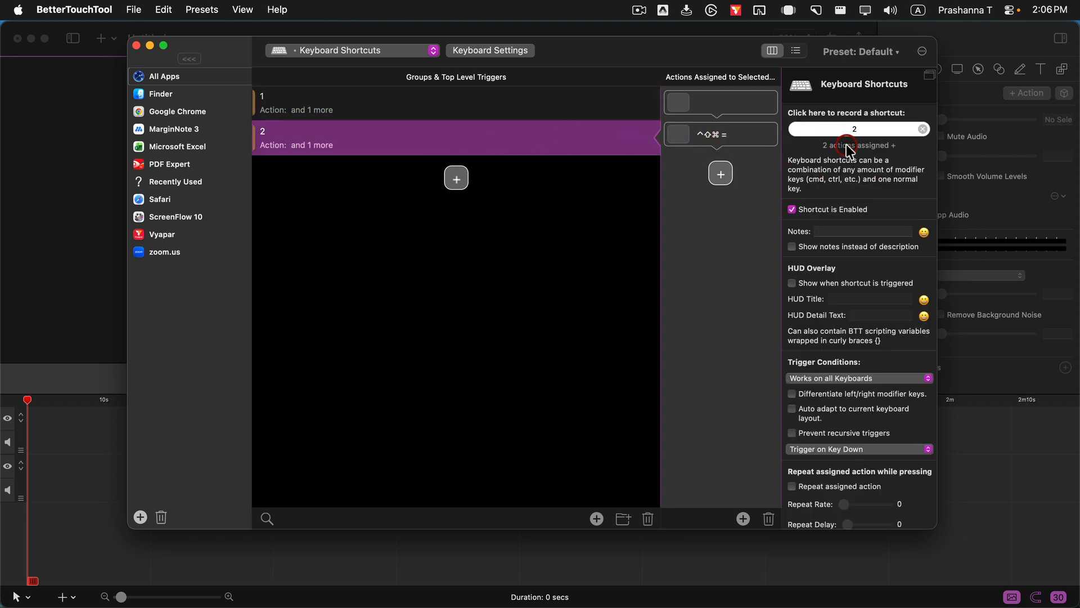
click(857, 126)
click(422, 133)
click(377, 108)
click(382, 142)
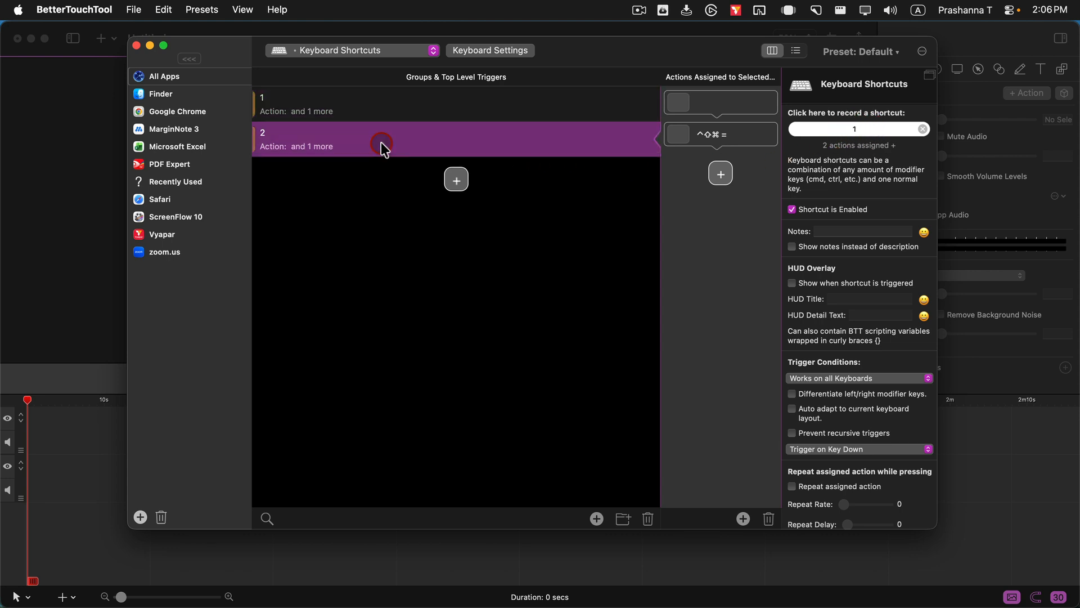
click(419, 108)
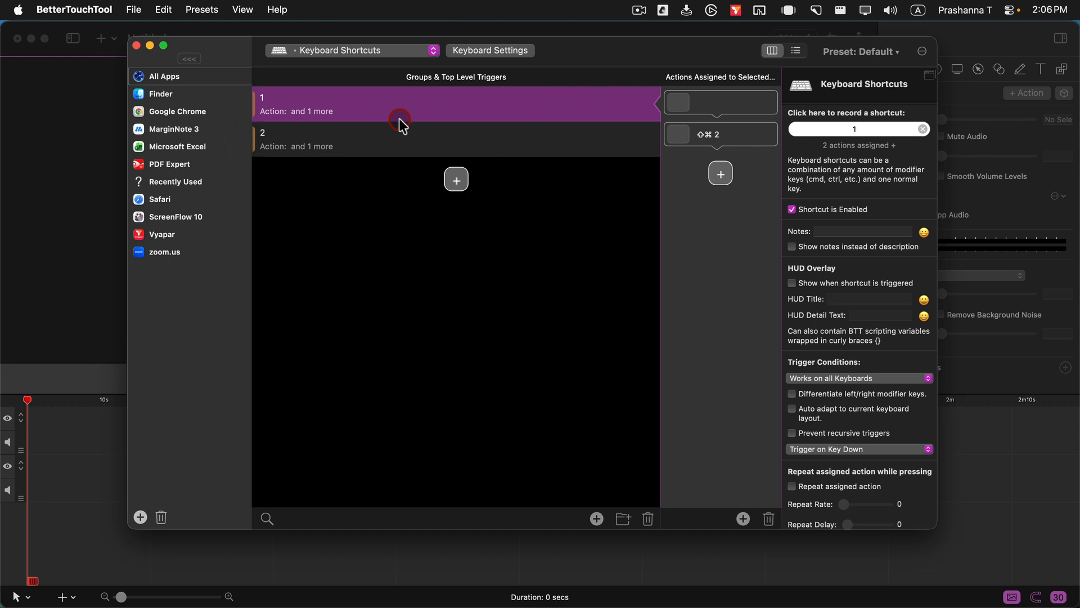
- Review the keyboard shortcuts set for Finder, Google Chrome, MarginNote 3 and Microsoft Excel, and return to All Apps
click(189, 96)
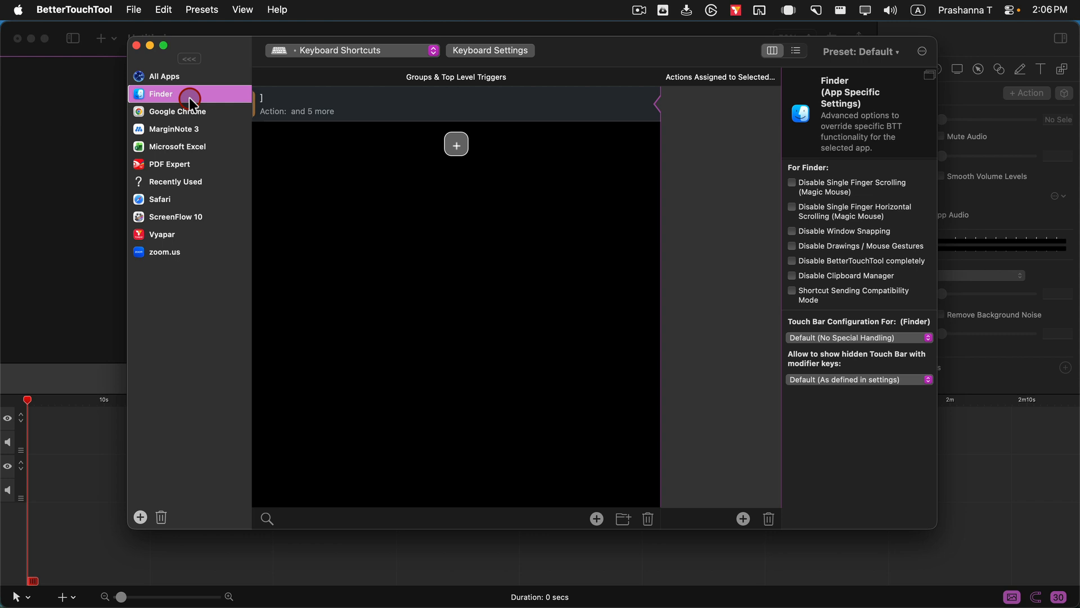
click(223, 113)
click(217, 130)
click(216, 149)
click(218, 130)
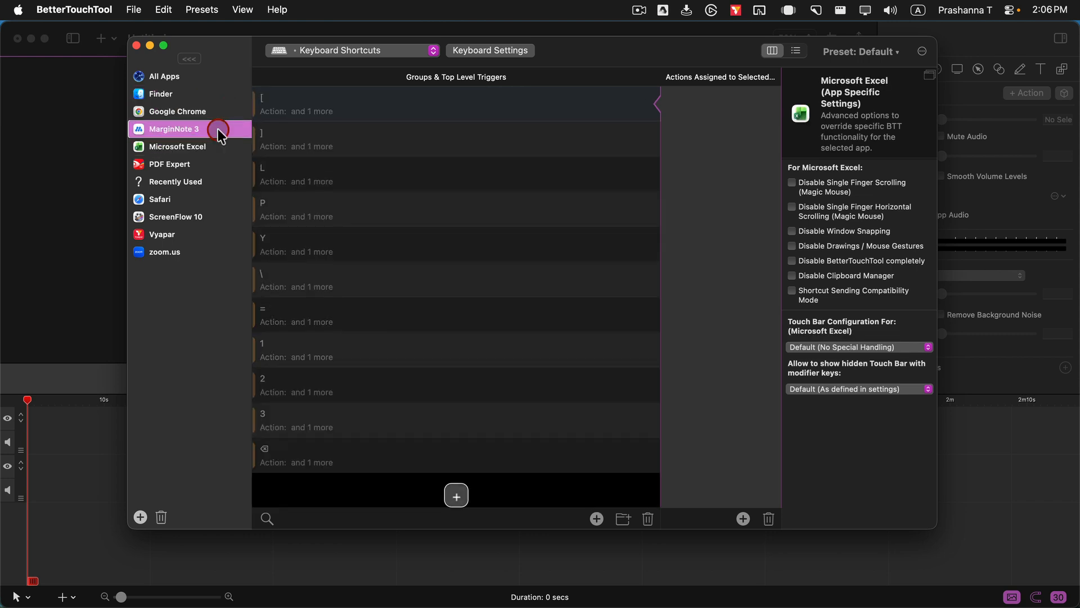
scroll(301, 237, down, 1)
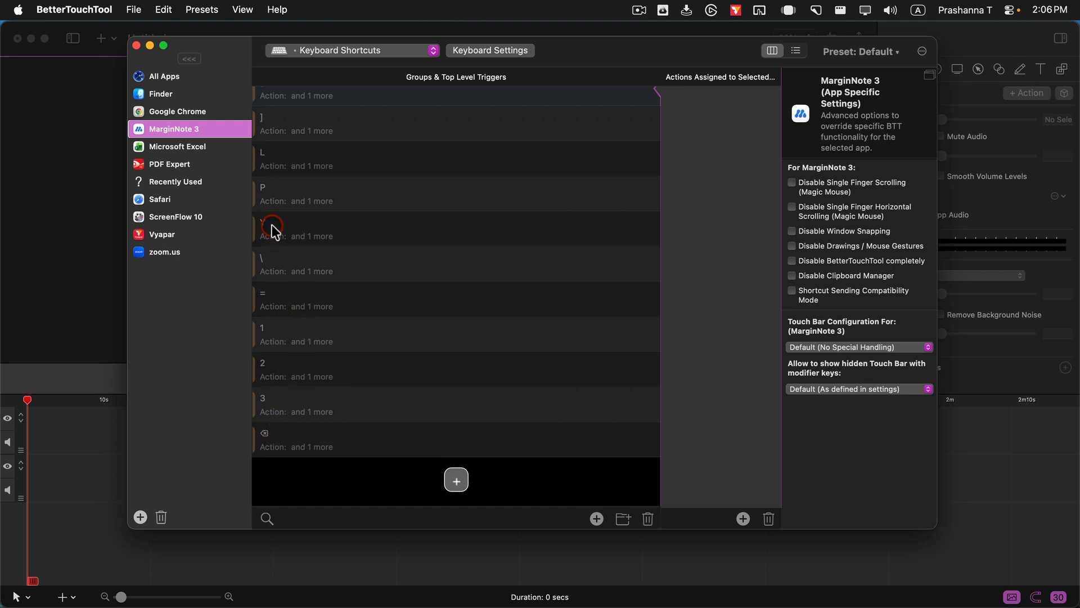
click(194, 78)
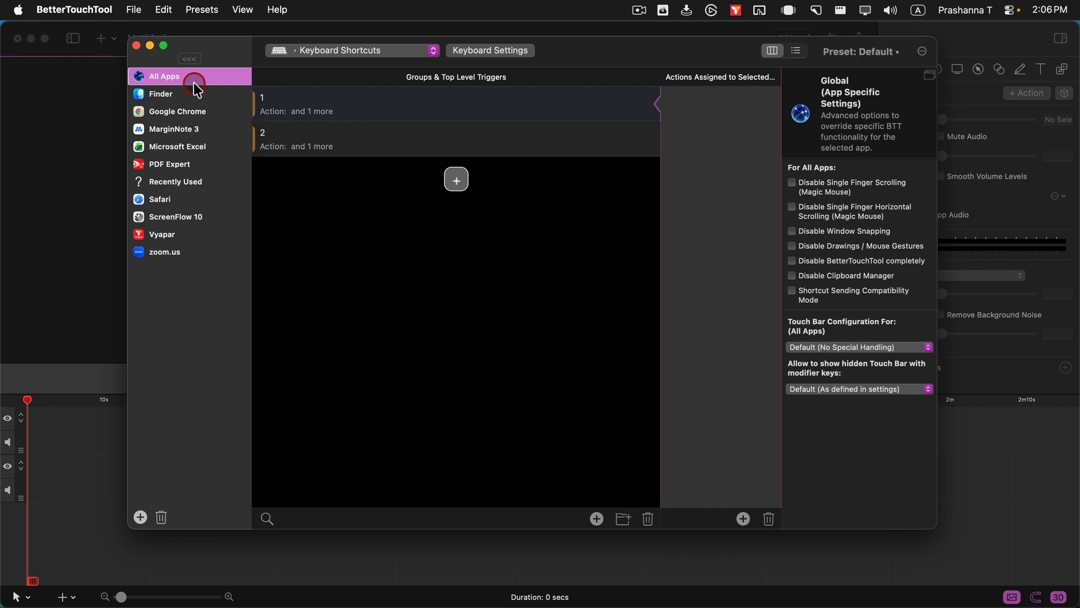
- Switch the trigger type to Trackpad and look through the available trigger types, including Touch Bar
click(357, 52)
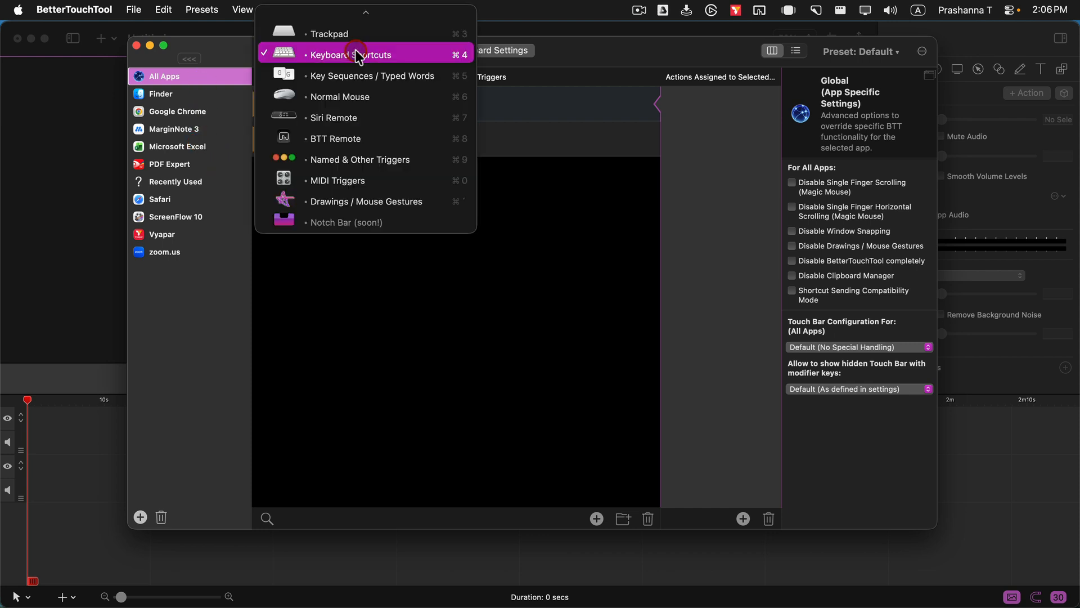
click(362, 35)
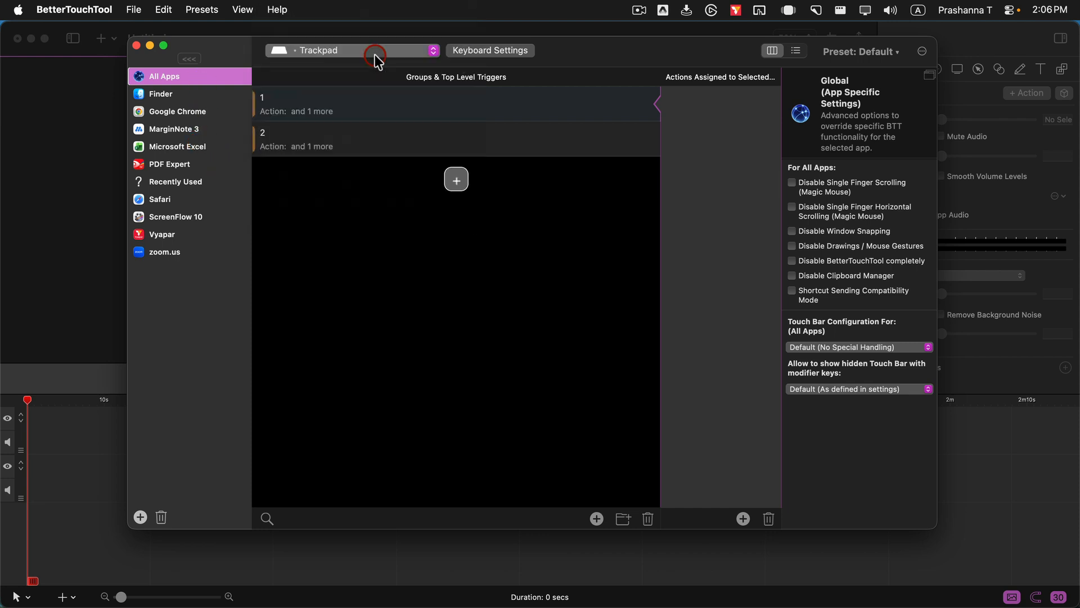
click(360, 52)
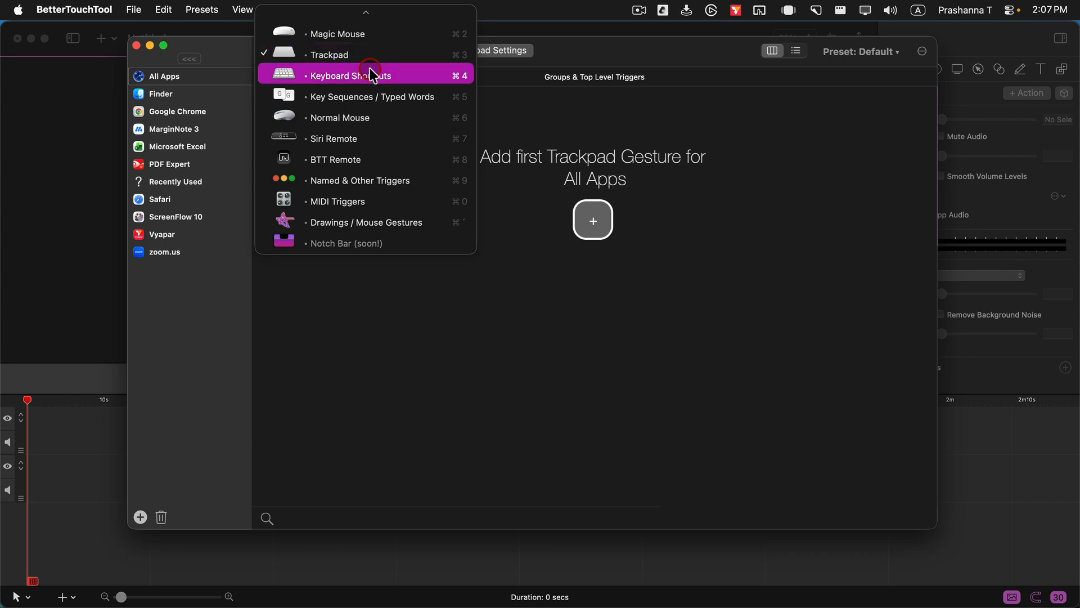
scroll(369, 69, up, 1)
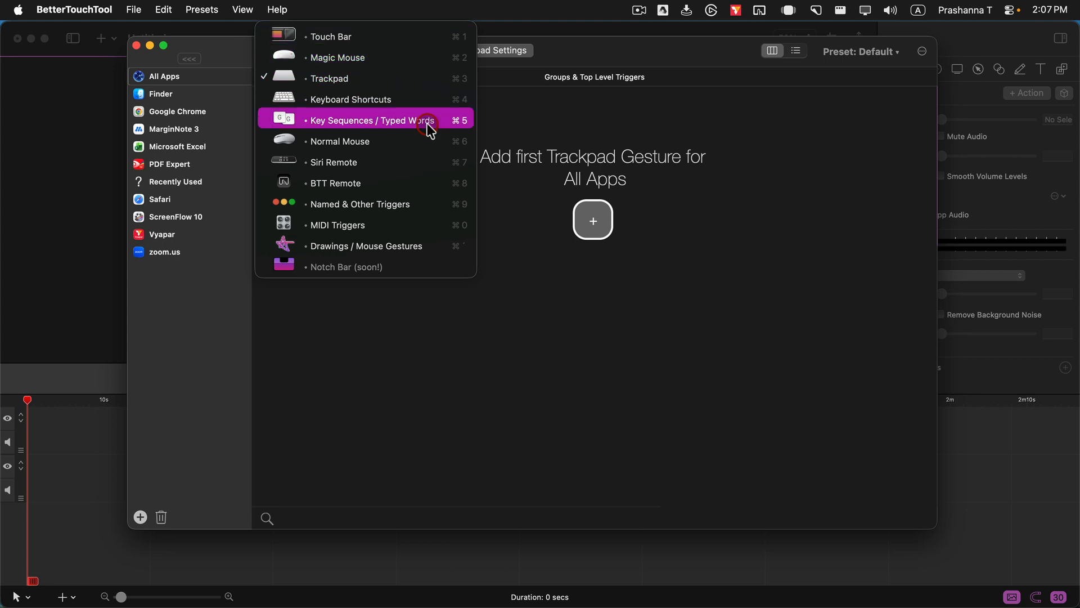
key(super+space)
text(touch bar)
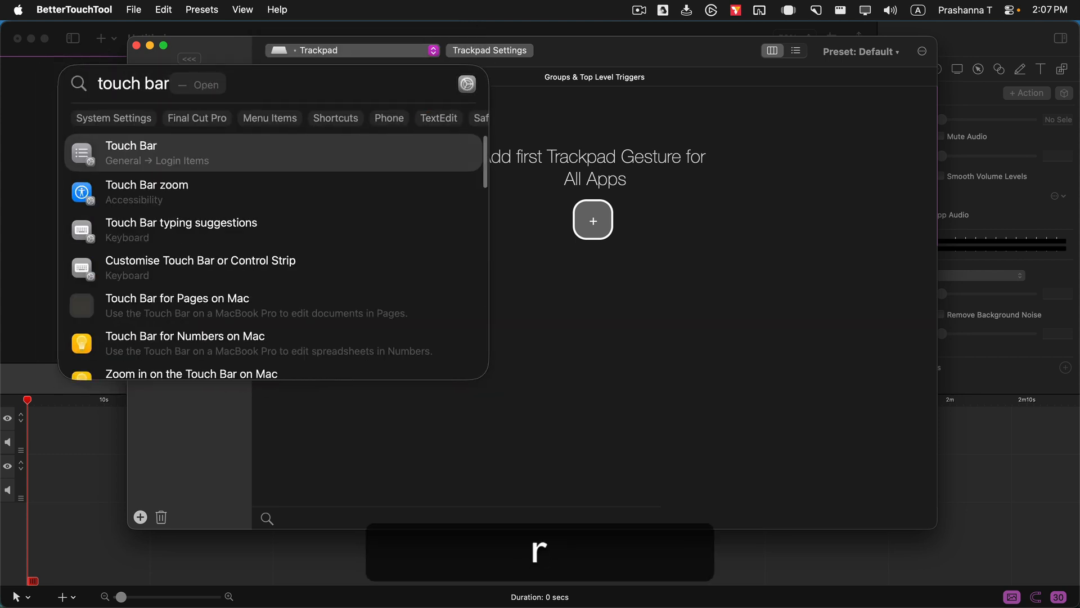
key(Return)
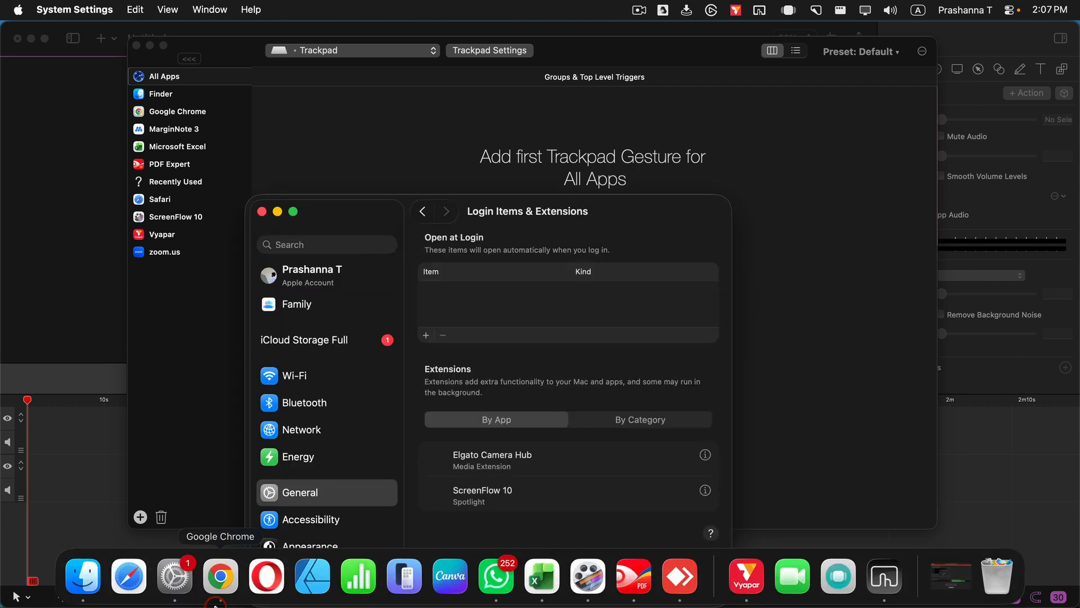
click(604, 106)
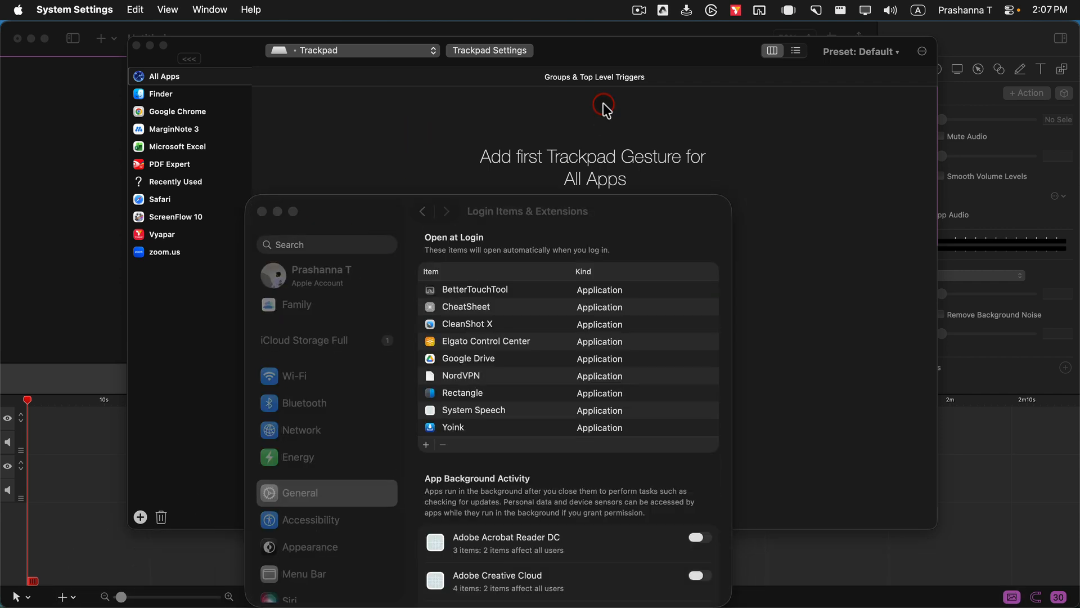
click(262, 212)
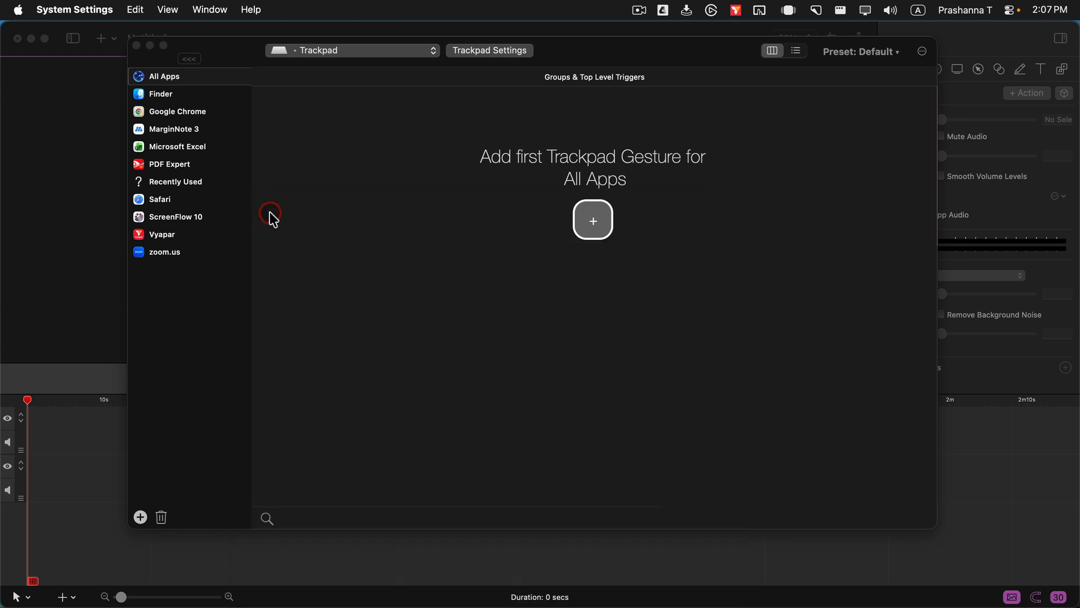
- Search the web for "touch bar" in Safari
click(458, 39)
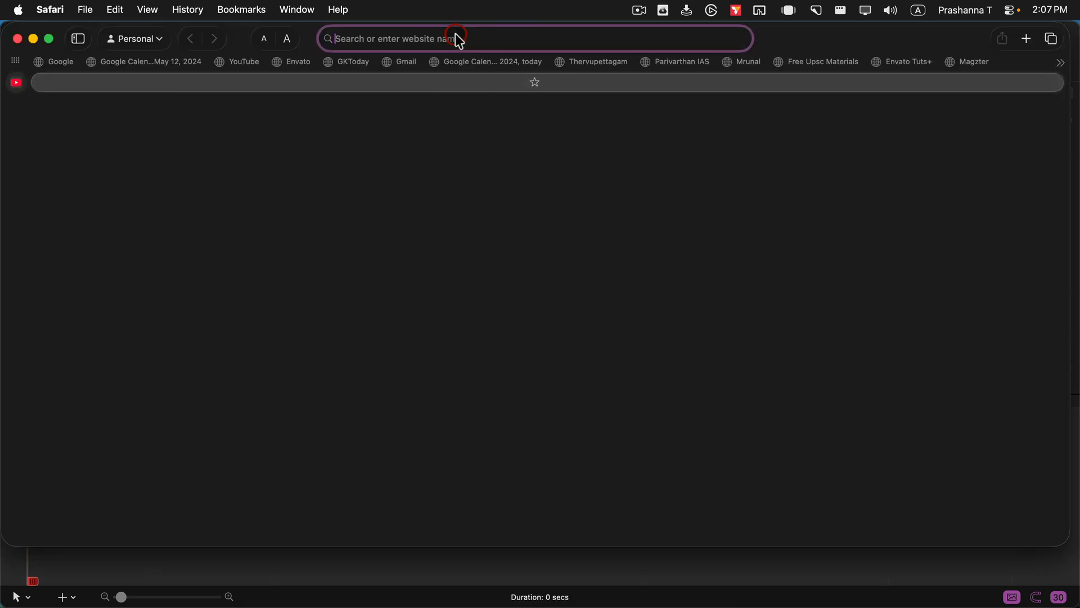
text(touch)
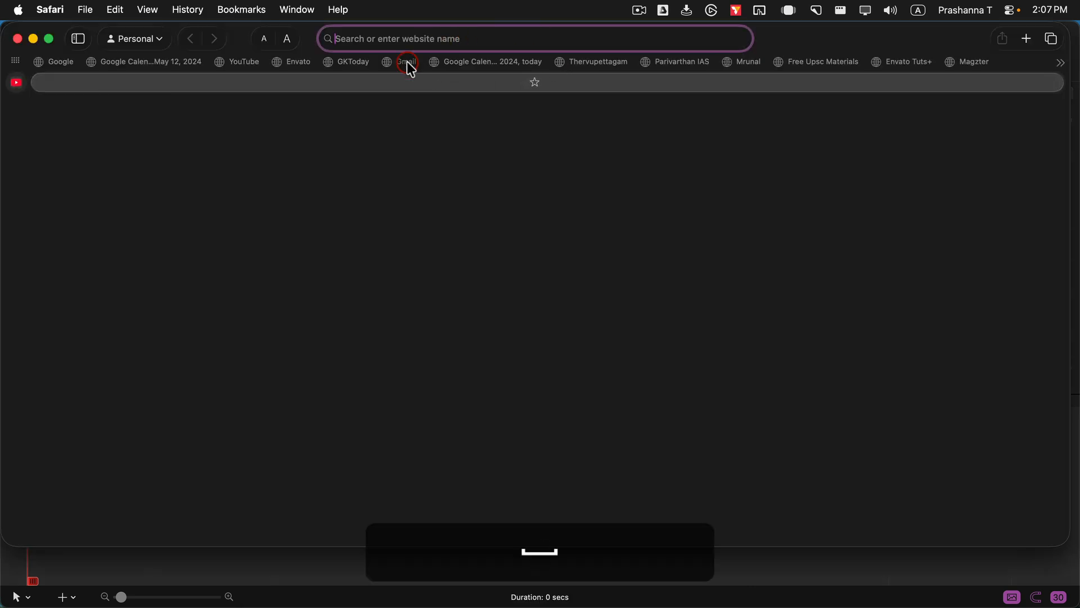
click(444, 36)
text(touvh)
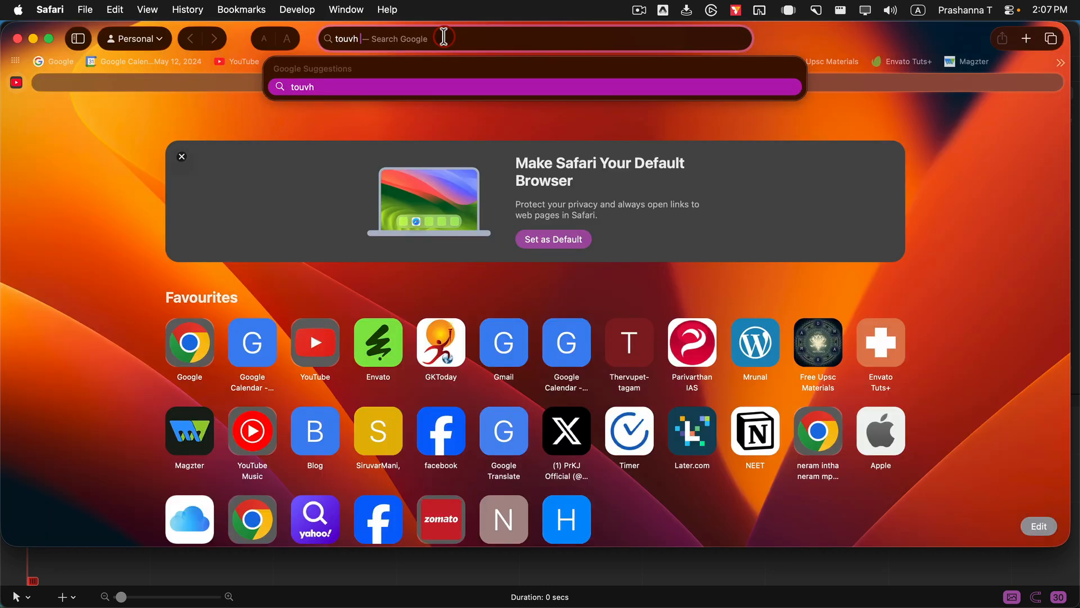
key(BackSpace)
key(BackSpace)
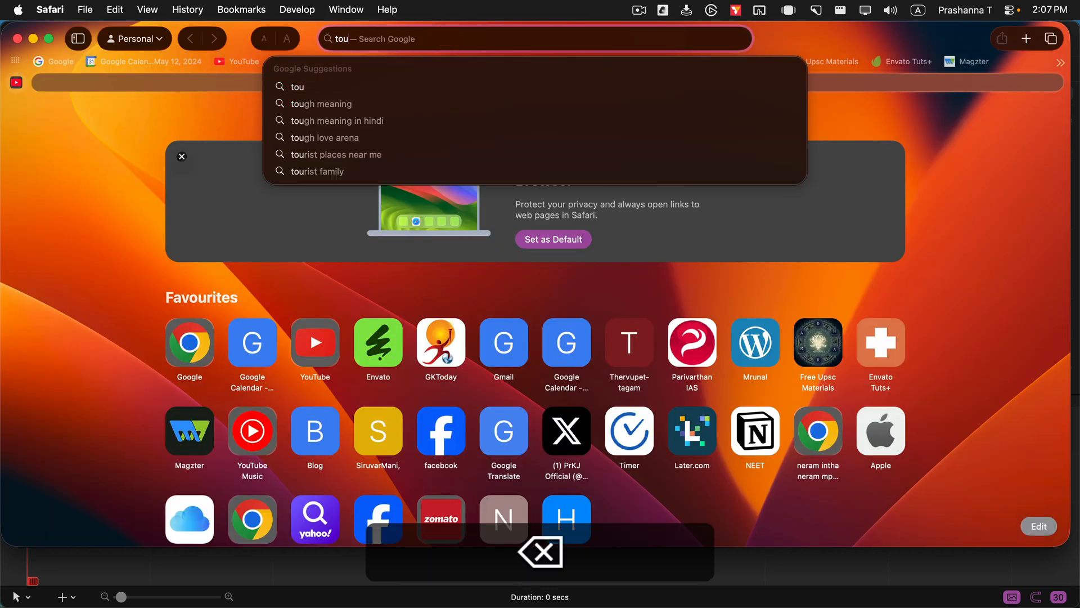
text(ch bar)
key(Return)
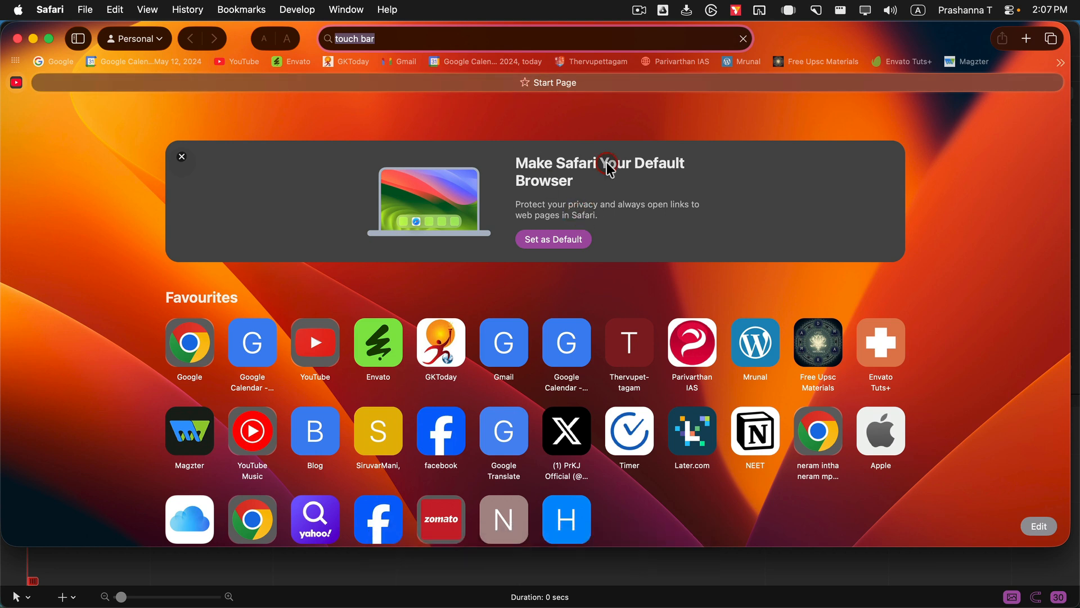
click(428, 38)
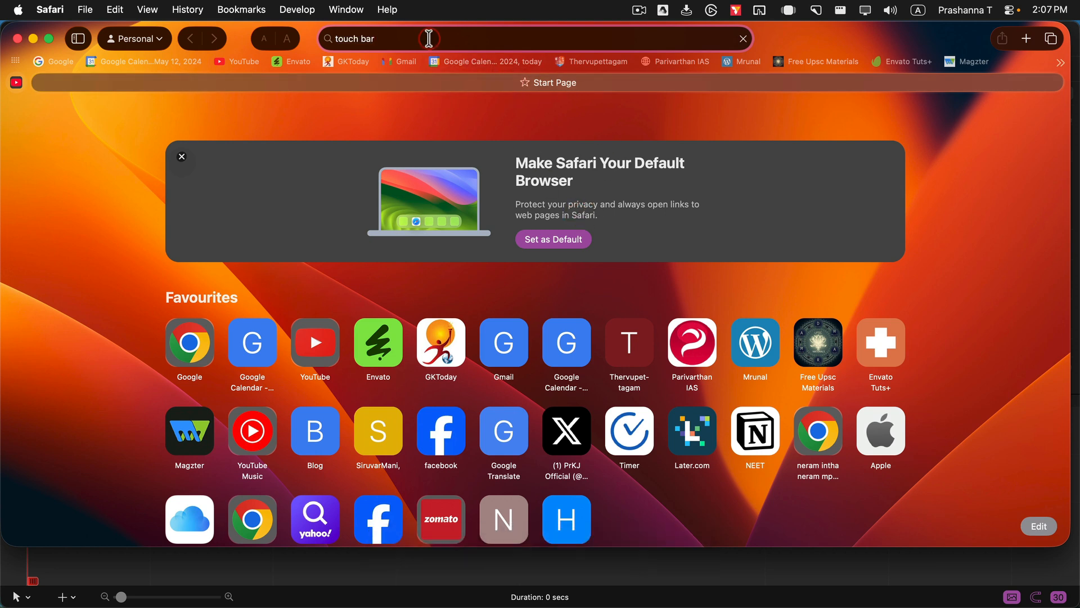
- Connect the Mac to the iPhone personal hotspot and run the web search for "touch bar" again
click(1015, 11)
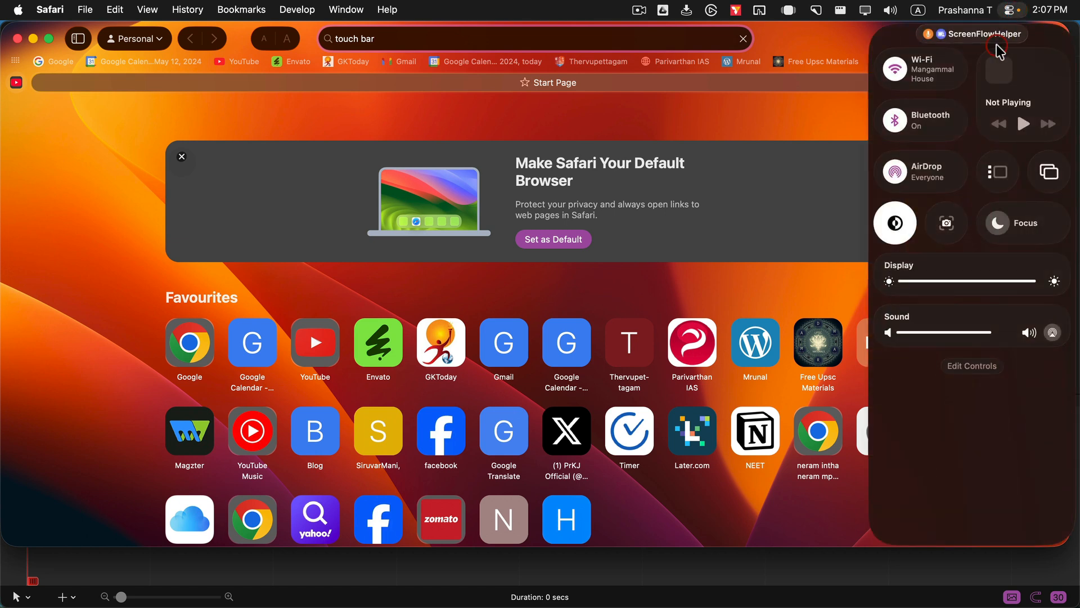
click(931, 83)
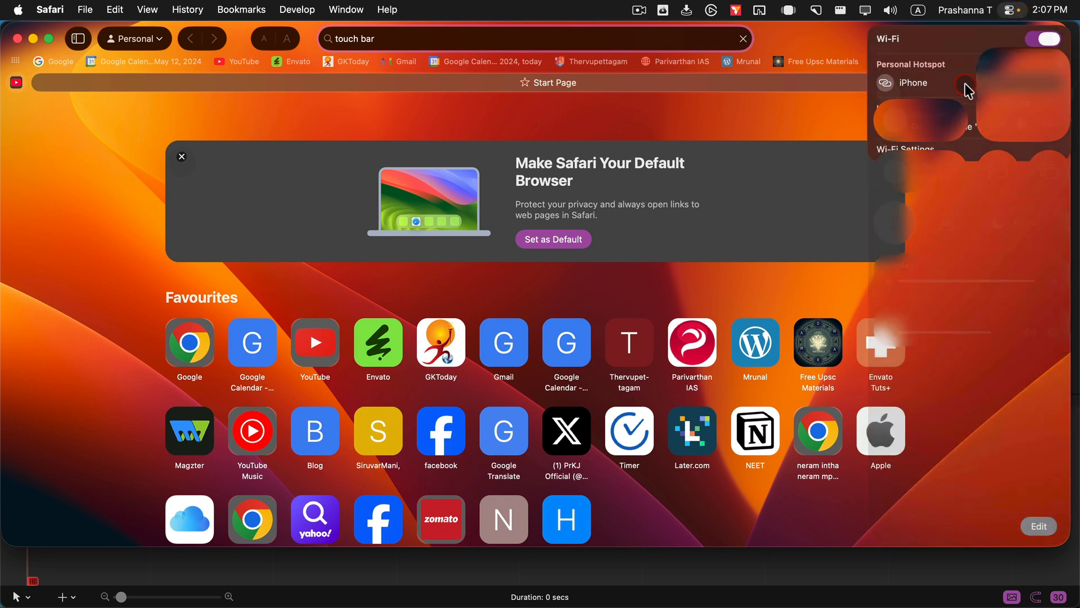
click(928, 84)
click(425, 35)
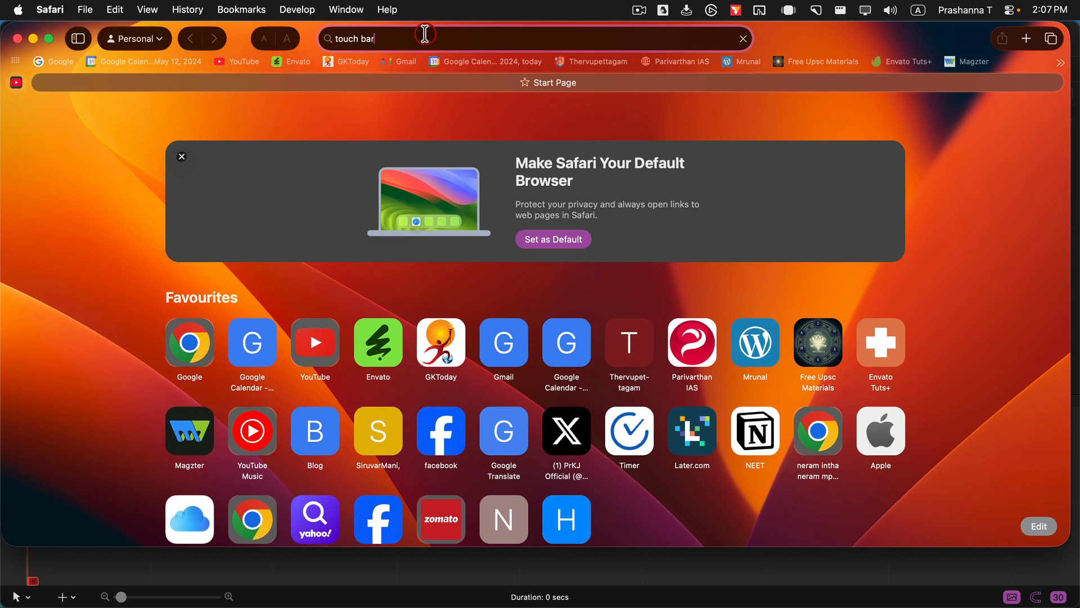
key(Return)
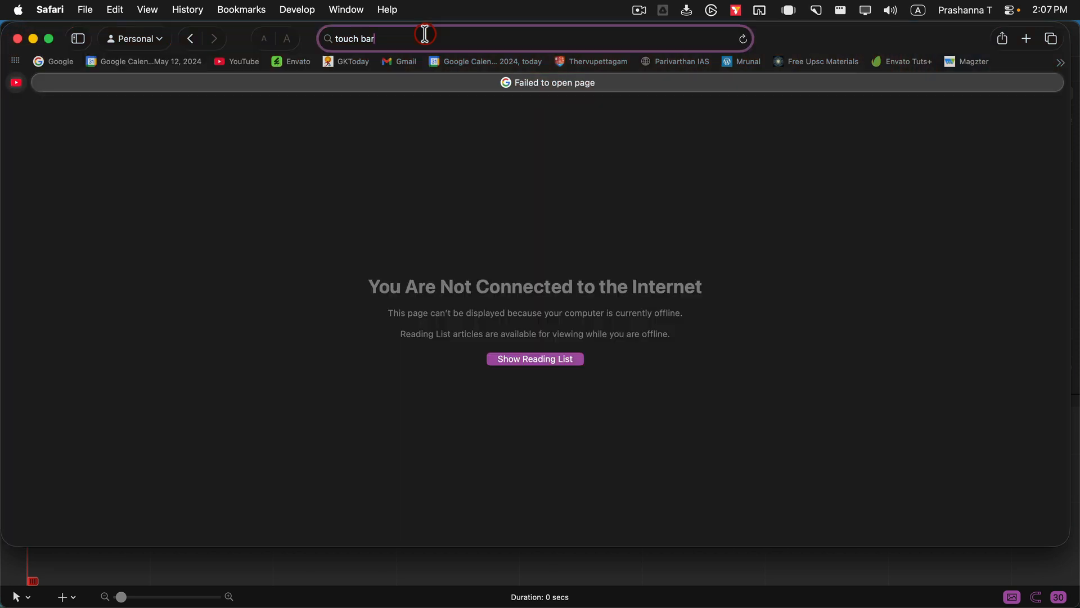
key(Return)
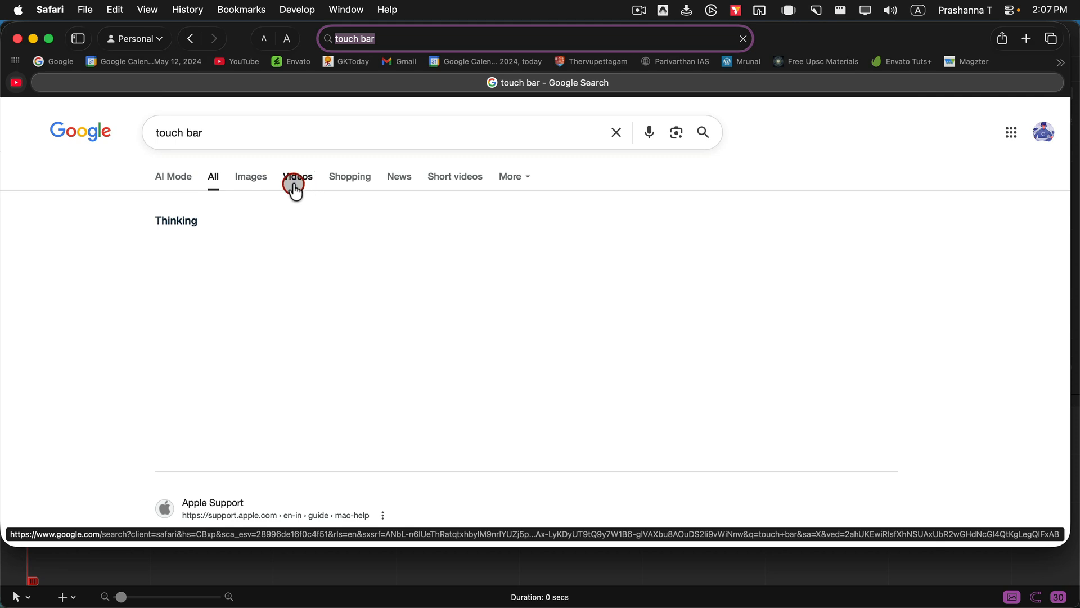
- Show the image results for "touch bar" and examine where the Touch Bar sits on the MacBook keyboard
click(252, 180)
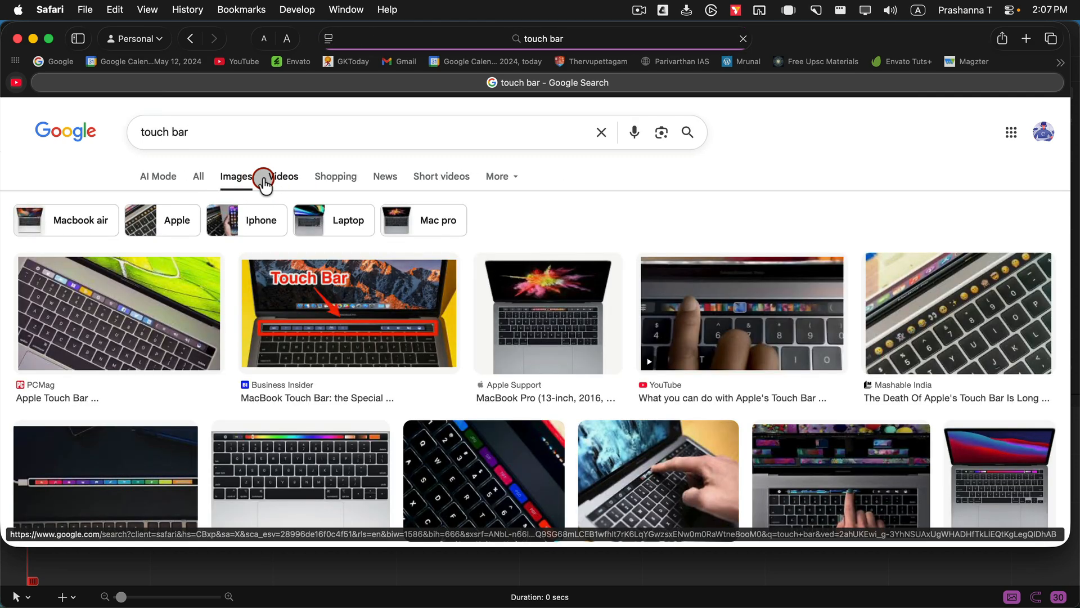
click(314, 301)
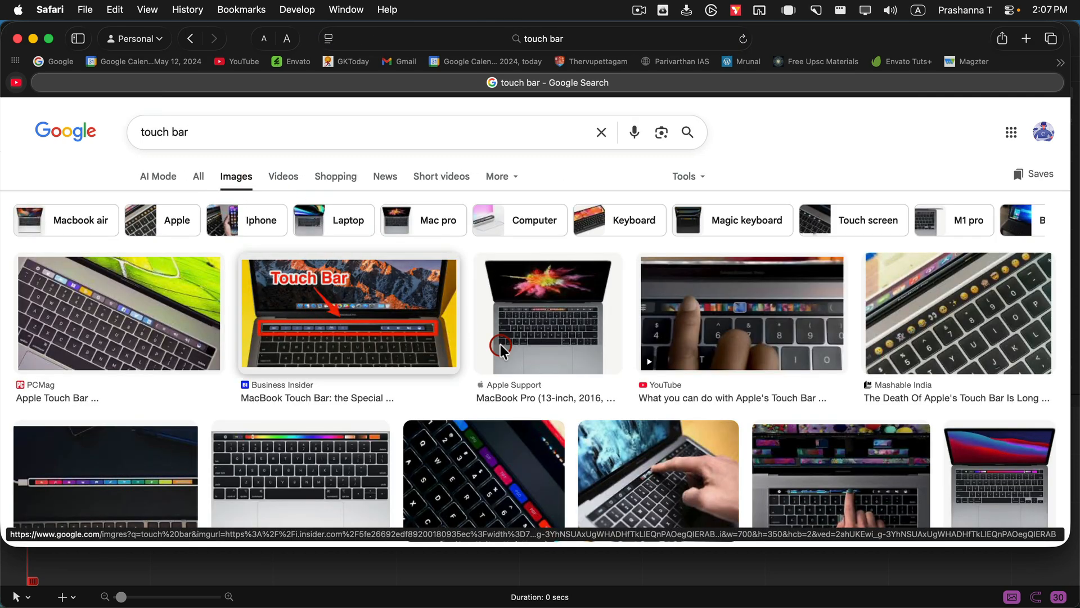
click(808, 332)
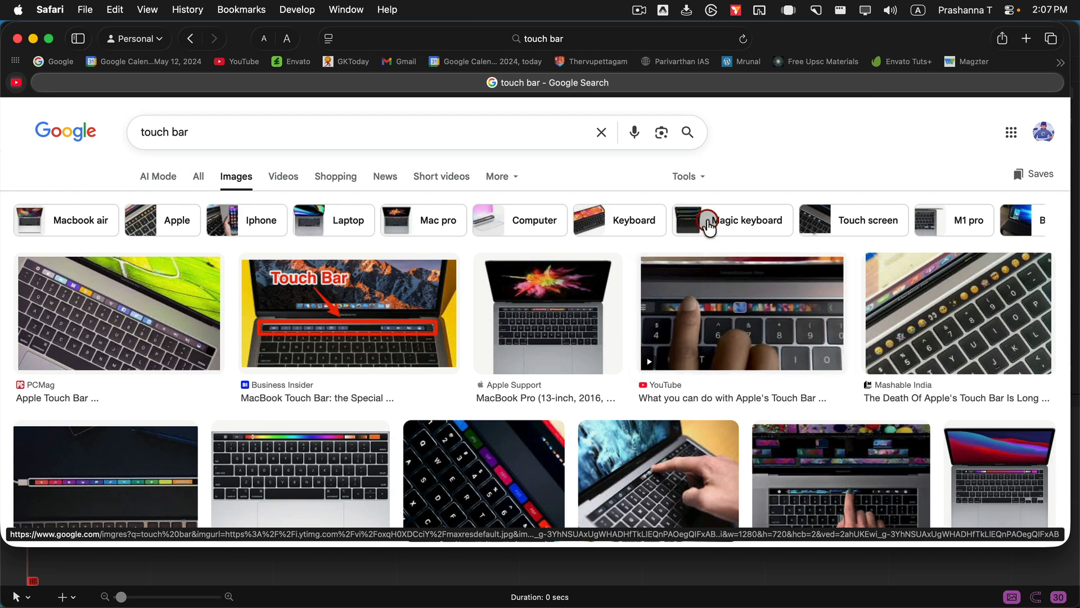
- Switch to BetterTouchTool, set the trigger type to Magic Mouse and select All Apps
key(super+Tab)
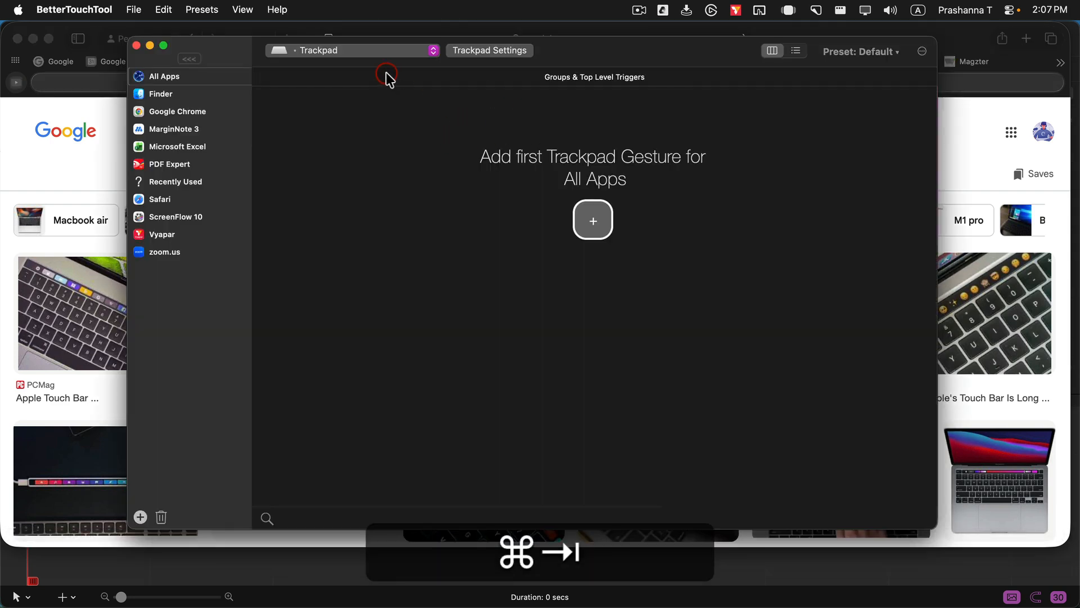
click(345, 50)
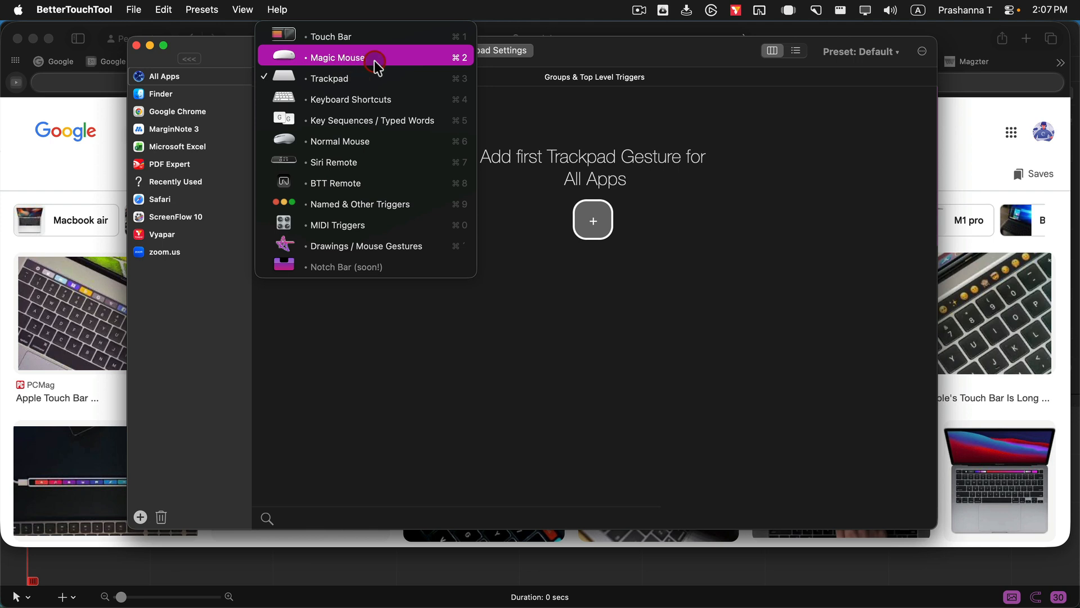
click(318, 67)
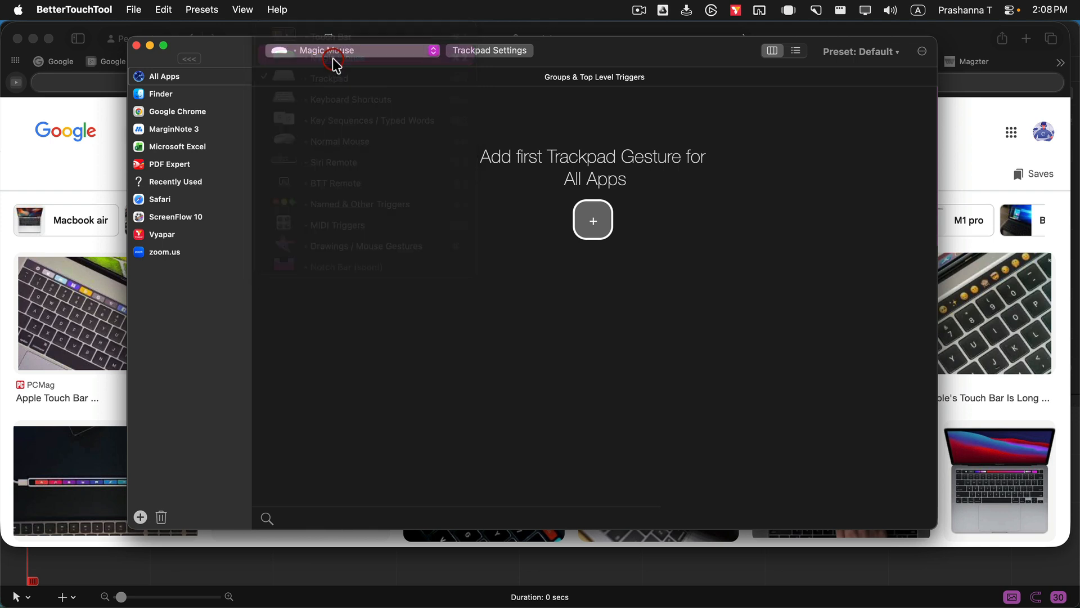
click(370, 53)
click(370, 56)
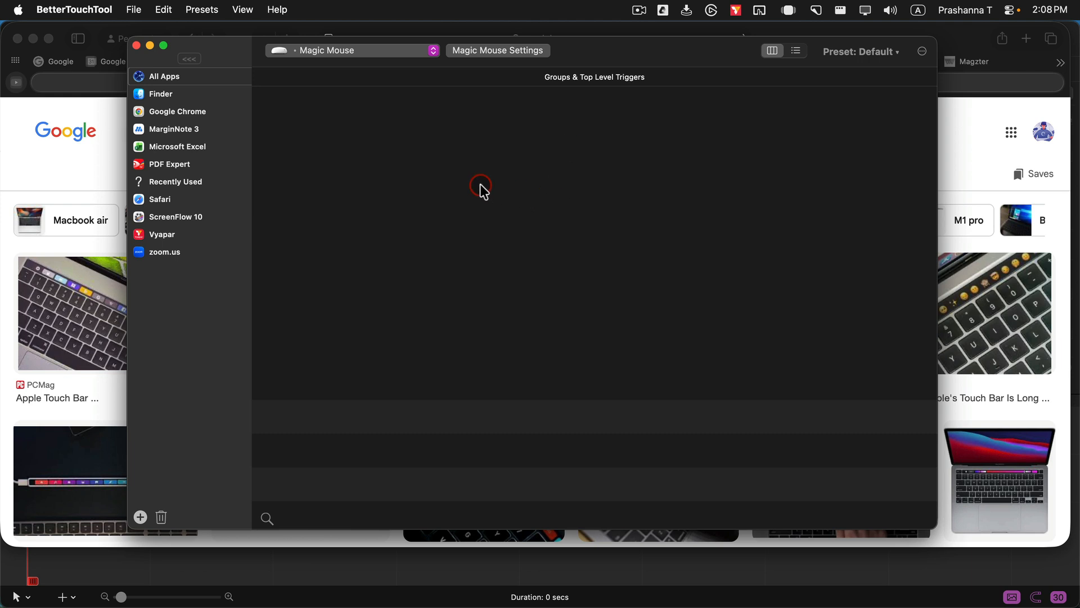
click(184, 79)
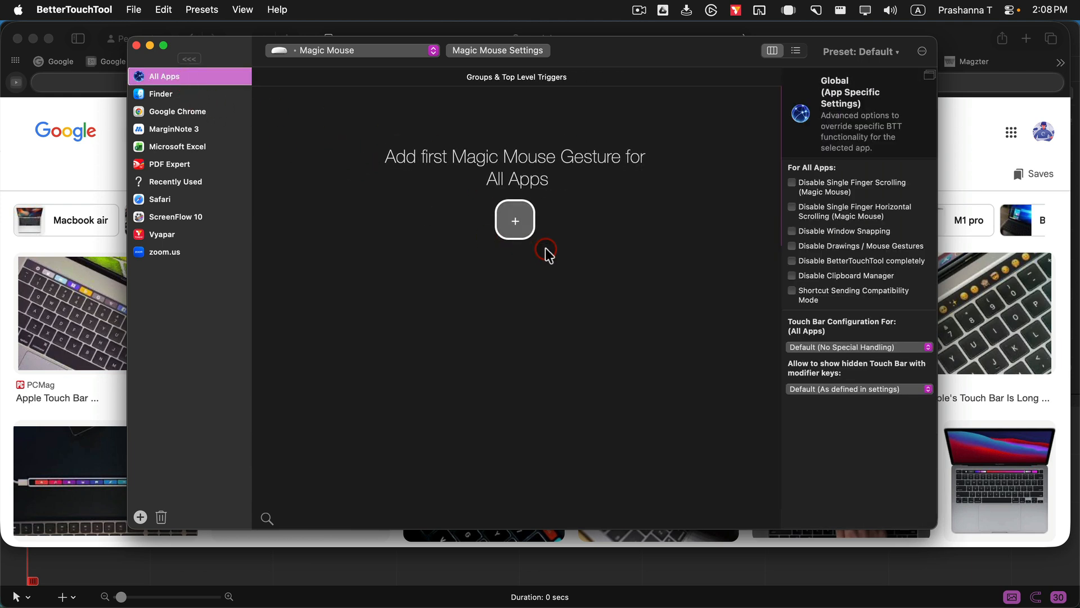
- Add a Magic Mouse trigger for All Apps using the single-finger gesture 1 Finger Tap
click(515, 219)
click(428, 120)
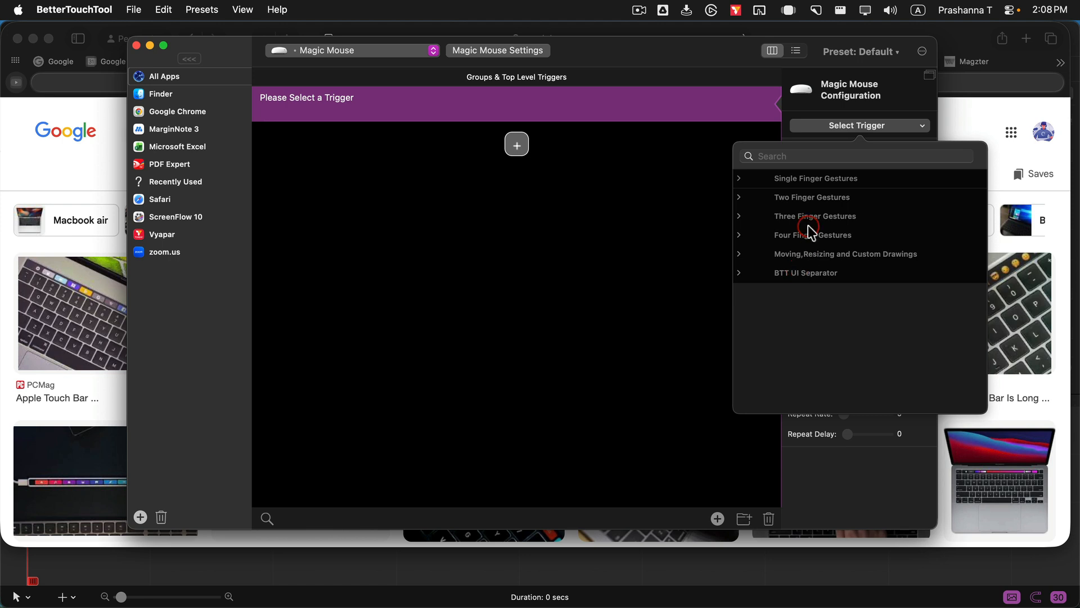
click(740, 179)
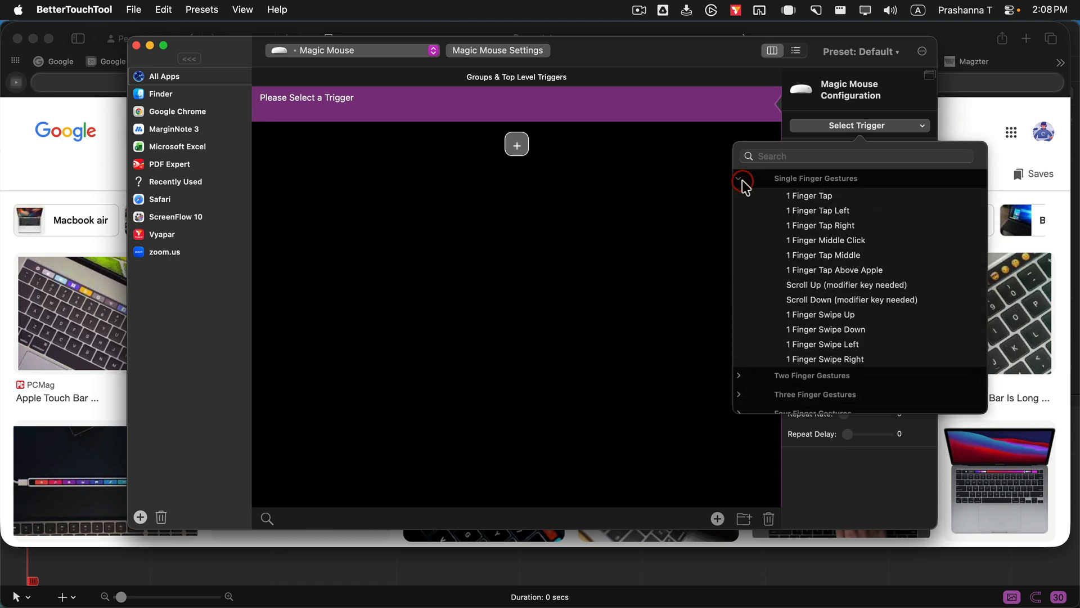
click(814, 196)
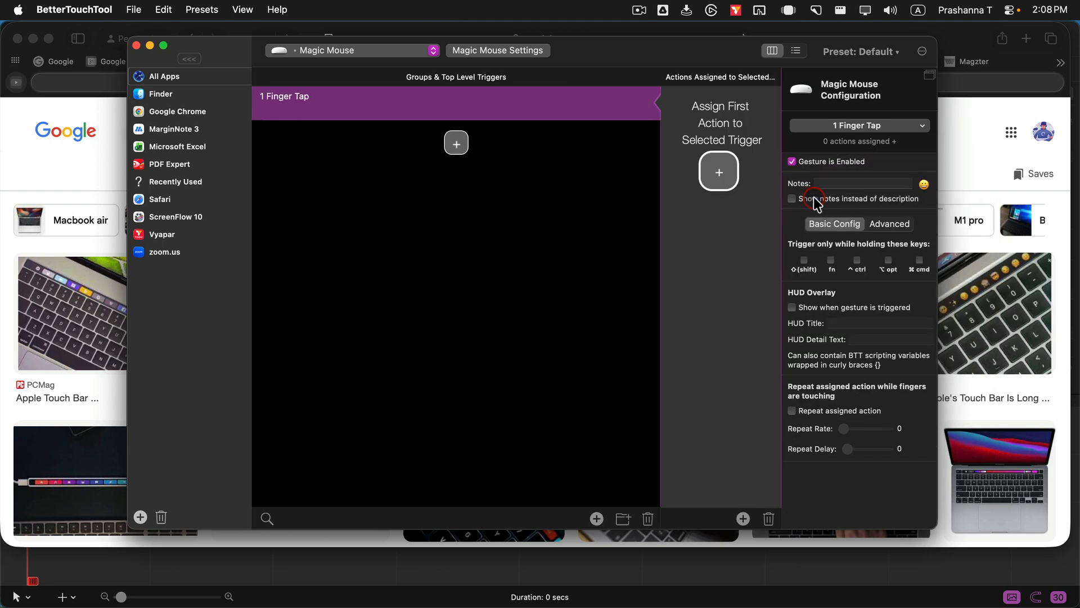
click(726, 174)
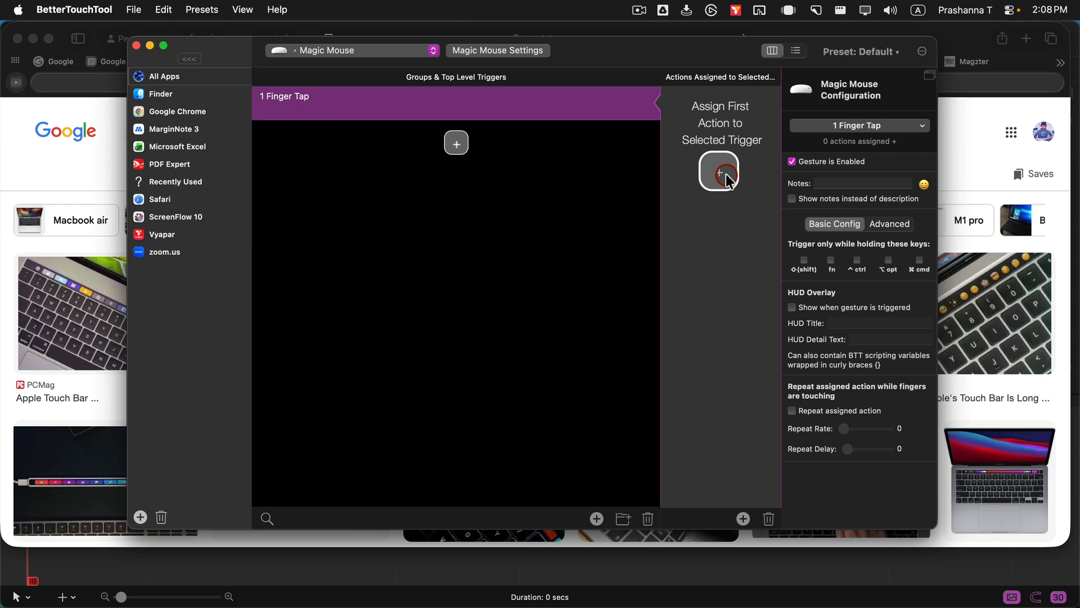
drag(726, 175, 716, 207)
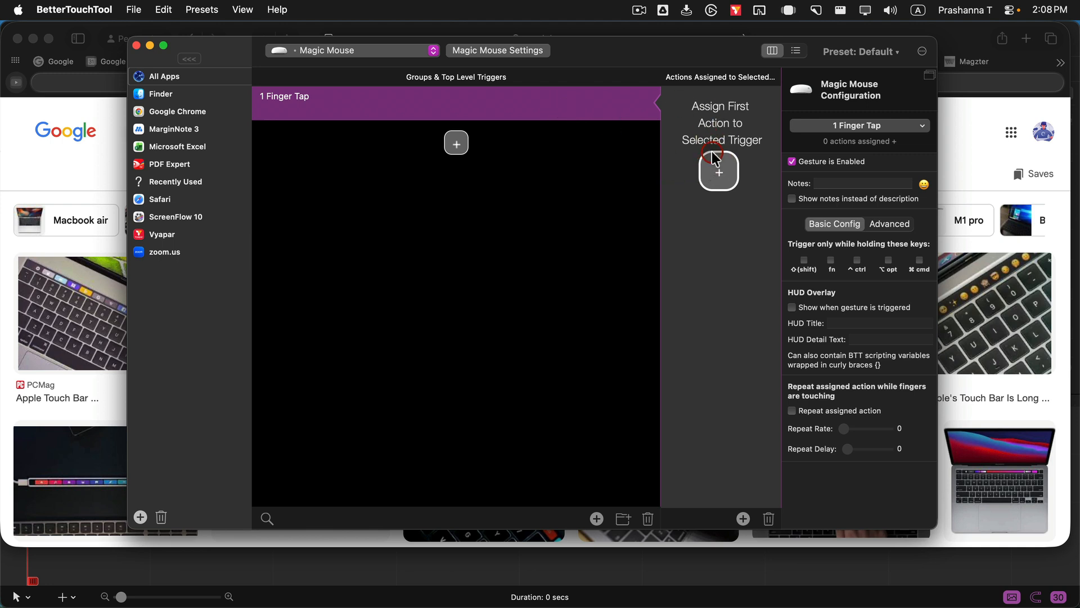
click(719, 169)
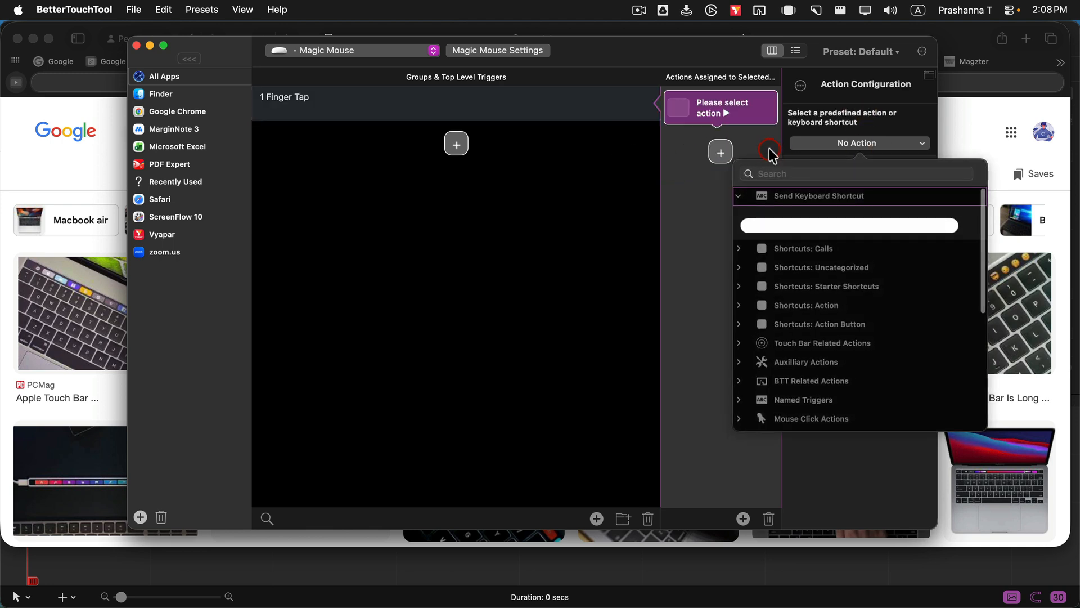
click(584, 197)
click(526, 115)
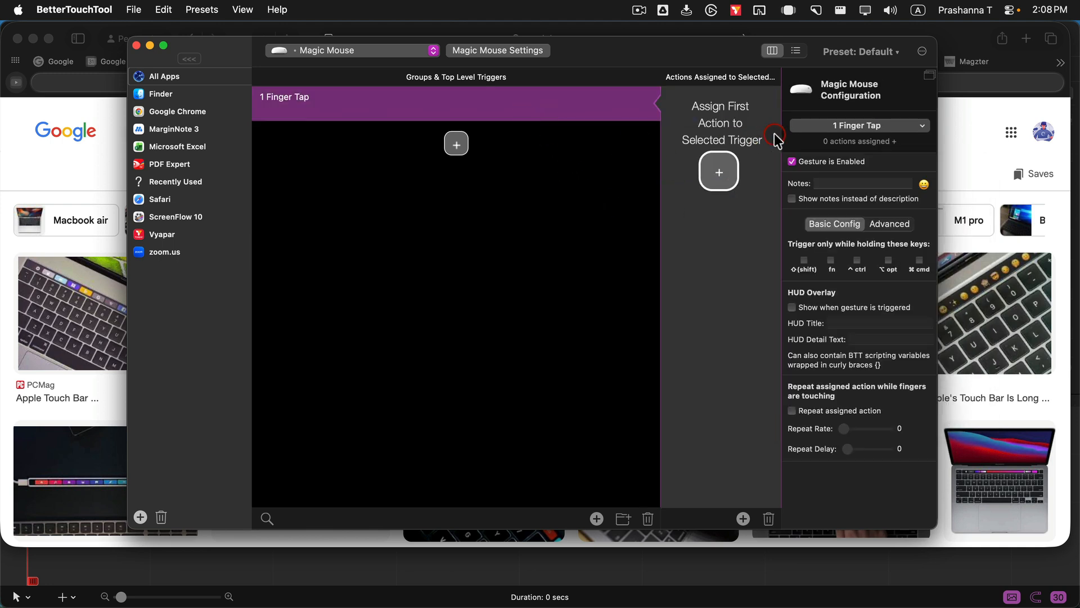
- Look through the single-finger and two-finger gestures available for the 1 Finger Tap trigger
click(859, 125)
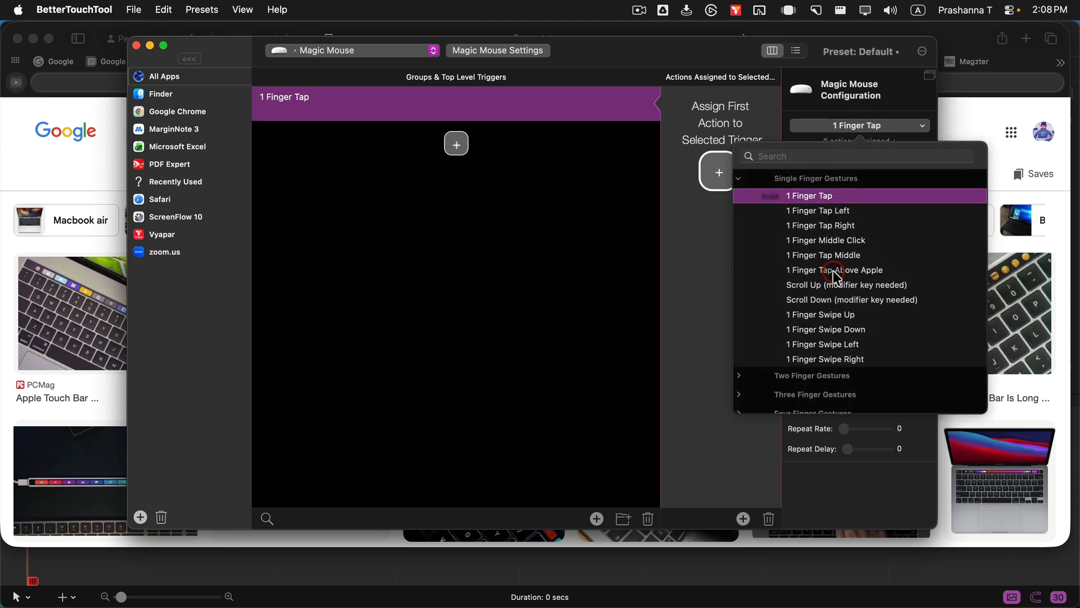
scroll(776, 315, down, 3)
click(775, 329)
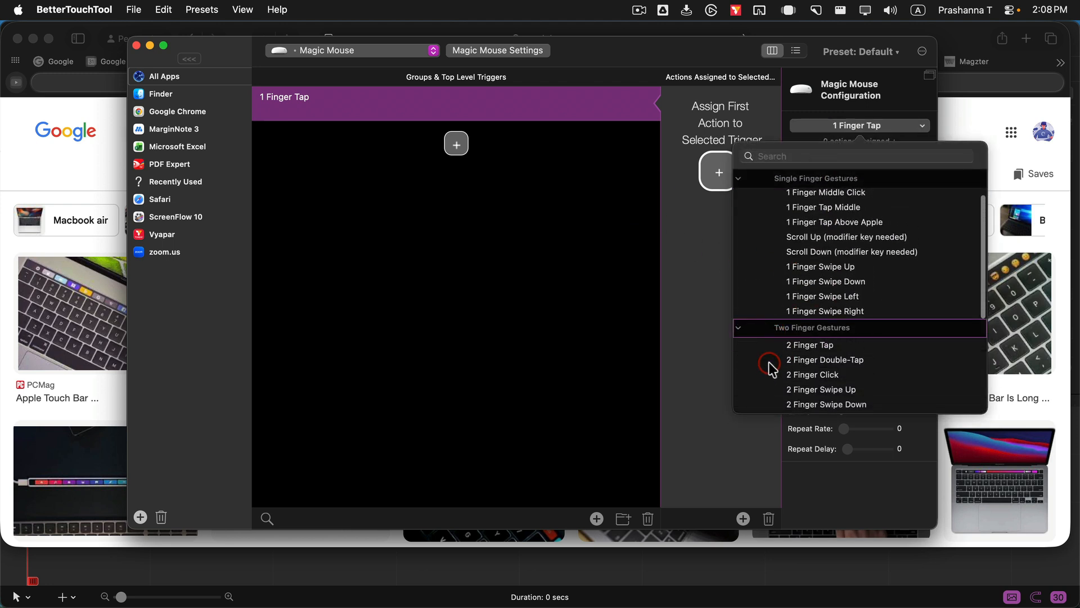
scroll(767, 248, down, 3)
scroll(816, 248, up, 5)
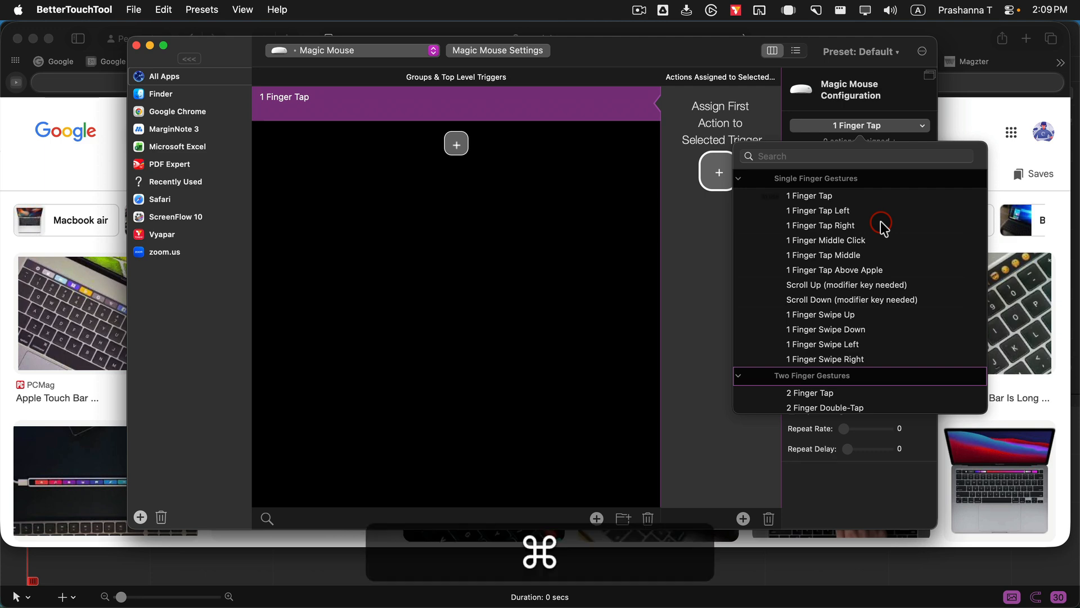
- Switch to Safari and replace the image search with "magiuc mouser"
key(super+Tab)
click(391, 141)
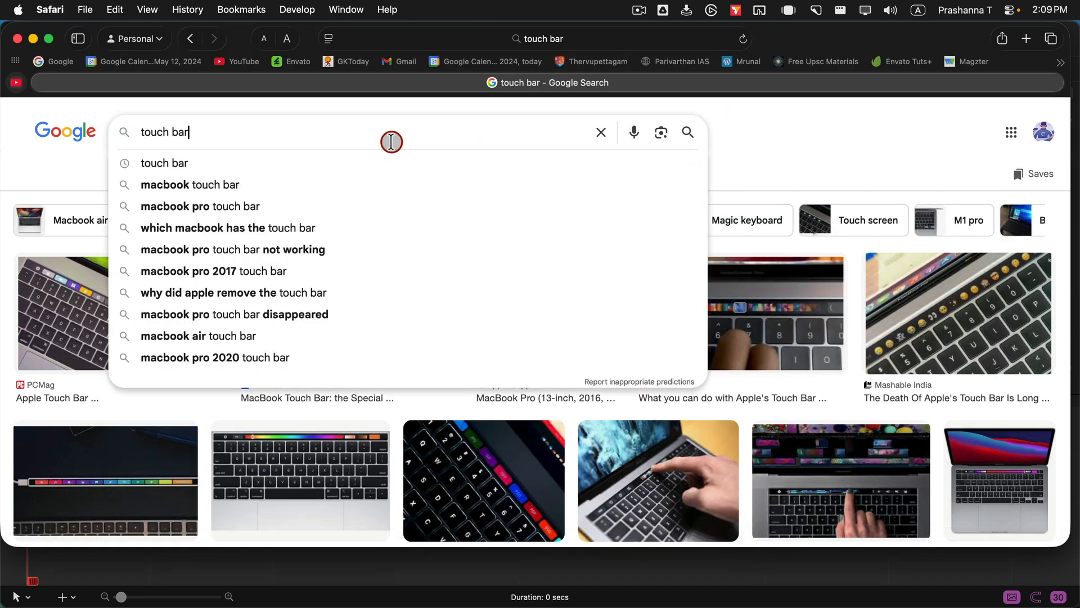
key(BackSpace)
key(BackSpace)
key(BackSpace)
key(BackSpace)
key(BackSpace)
key(BackSpace)
key(BackSpace)
key(BackSpace)
key(BackSpace)
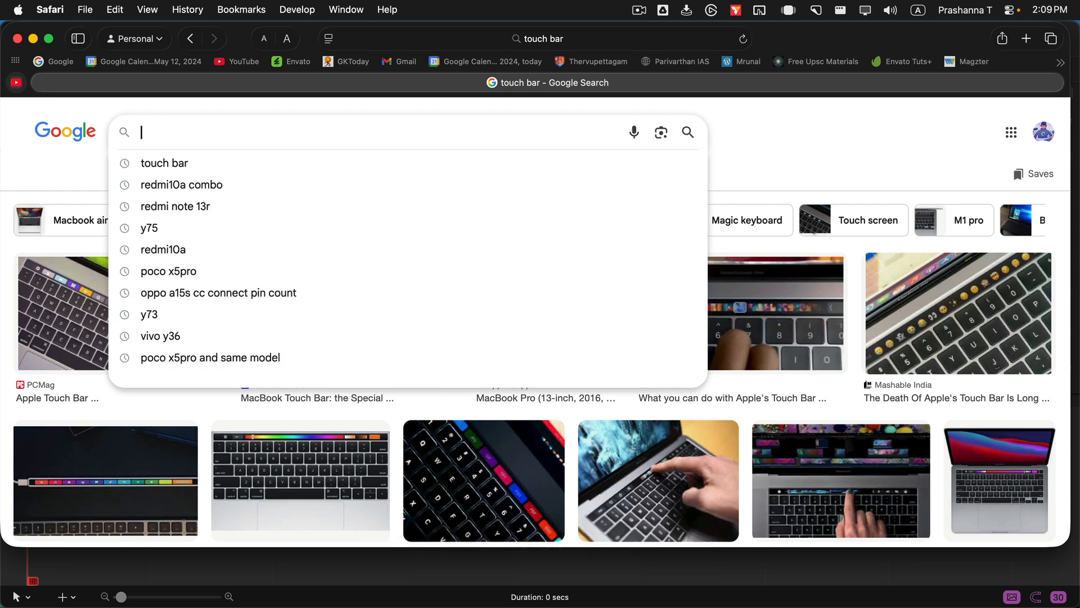
text(magiuc)
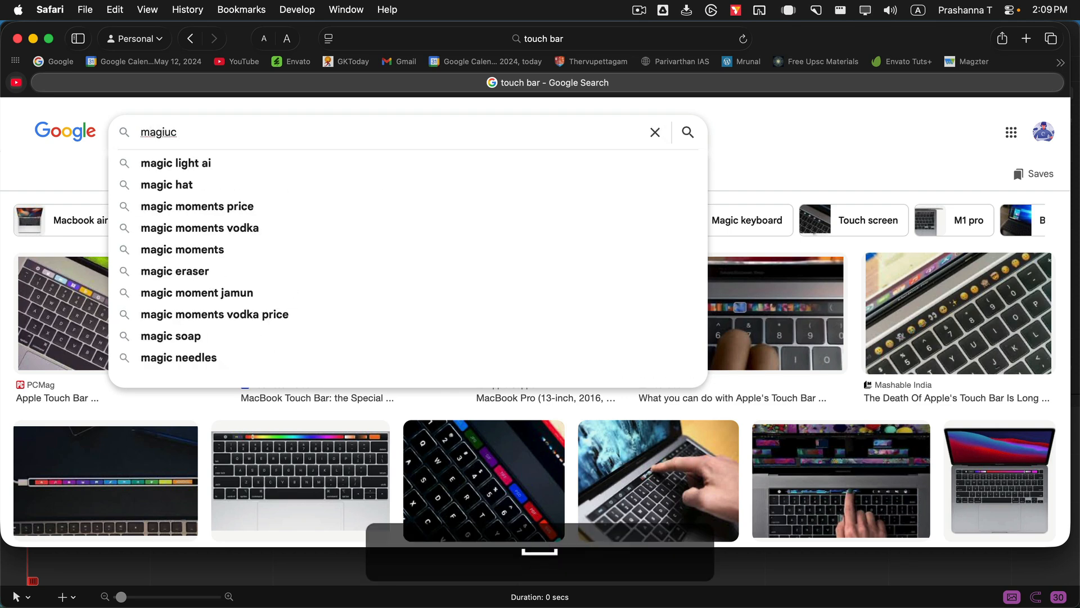
text( mouser)
key(Return)
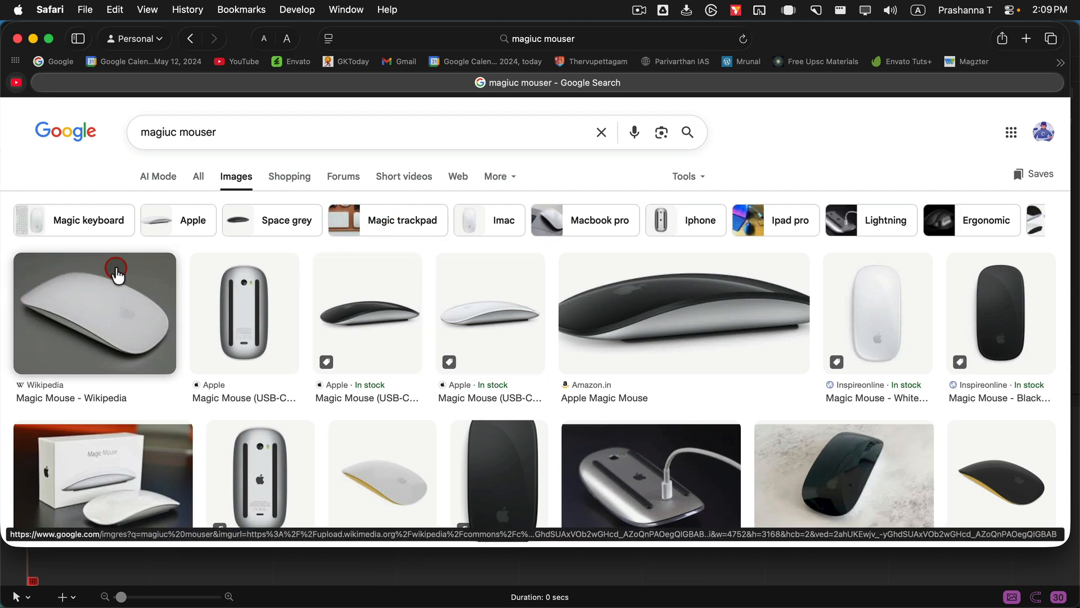
- Open the Wikipedia Magic Mouse image in a new tab and examine the mouse's surface enlarged
click(78, 302)
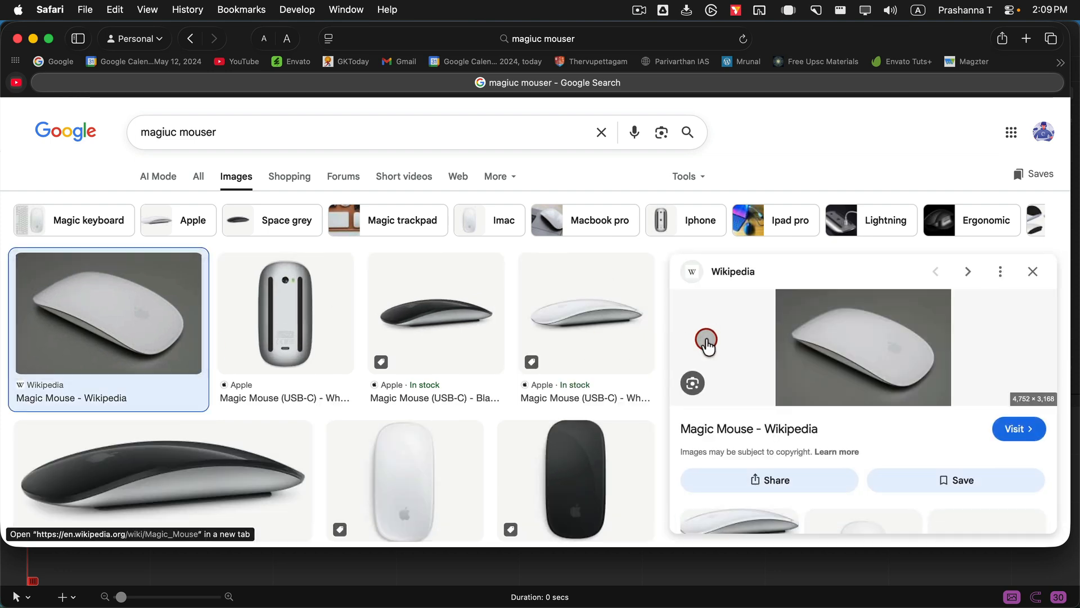
key(super+equal)
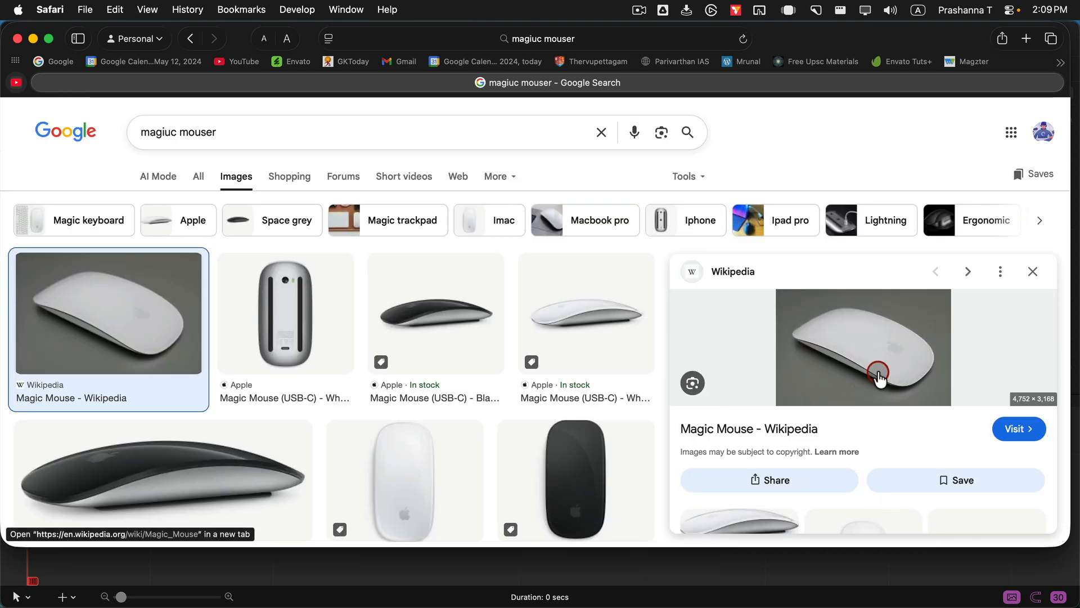
right_click(122, 304)
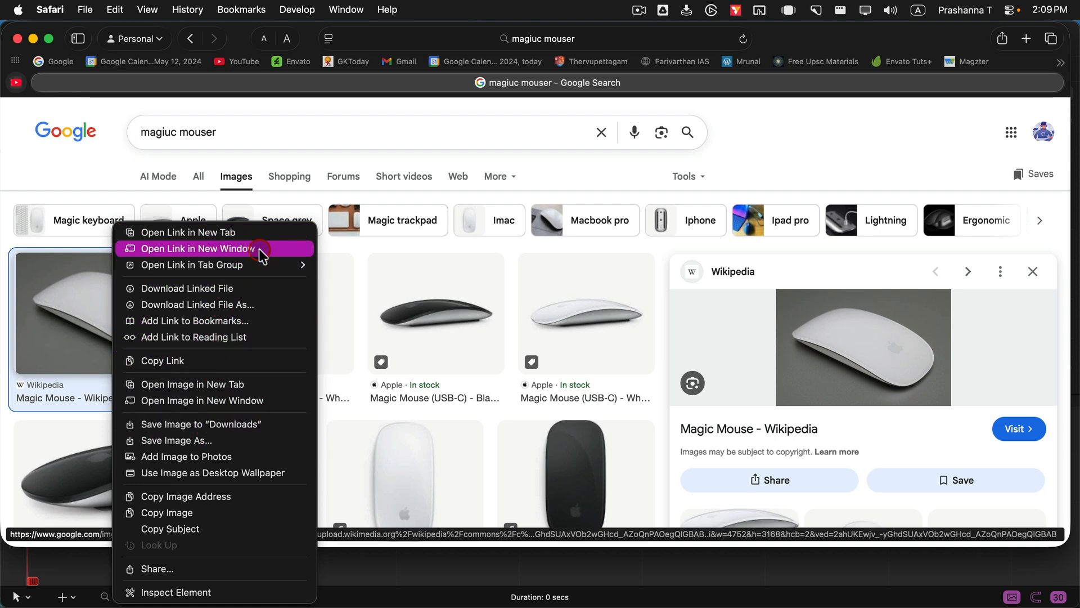
click(257, 383)
click(738, 79)
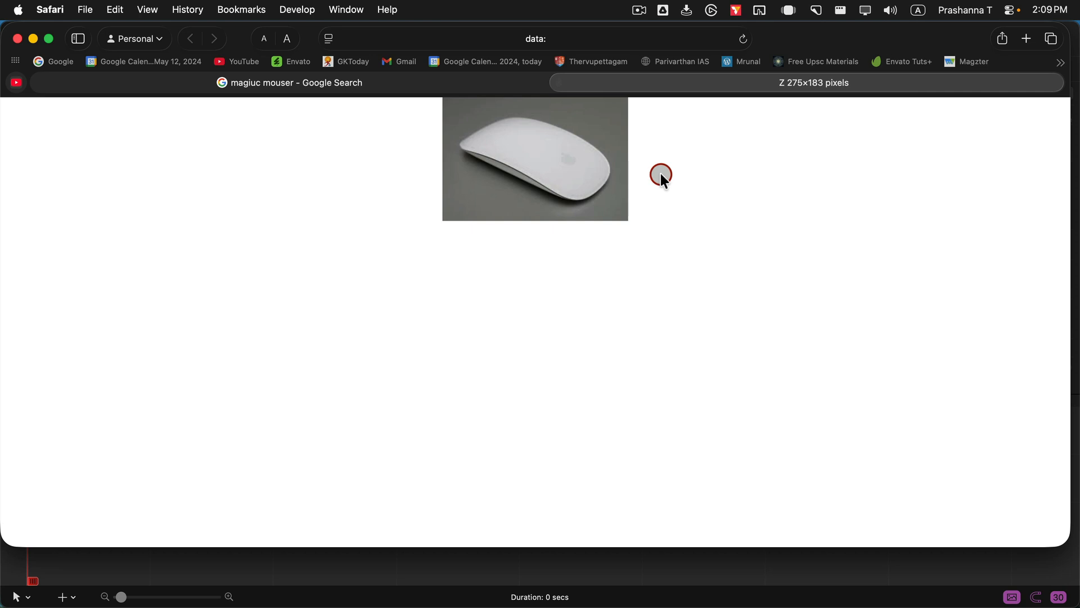
scroll(495, 164, up, 5)
scroll(495, 164, up, 3)
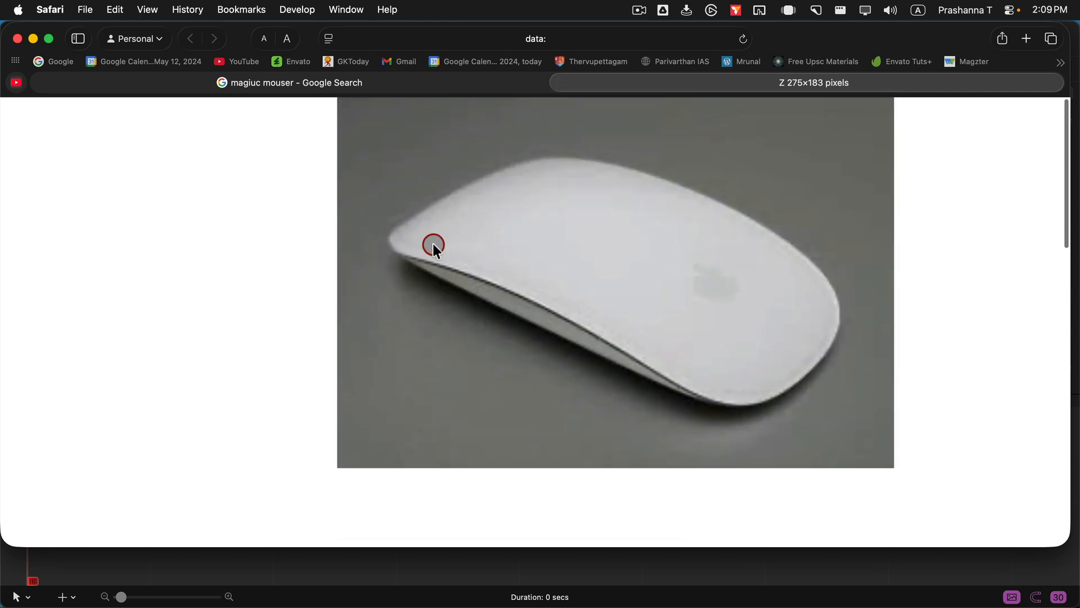
- Review the single-finger gestures in BetterTouchTool and return to the Magic Mouse image in Safari to compare
key(super+Tab)
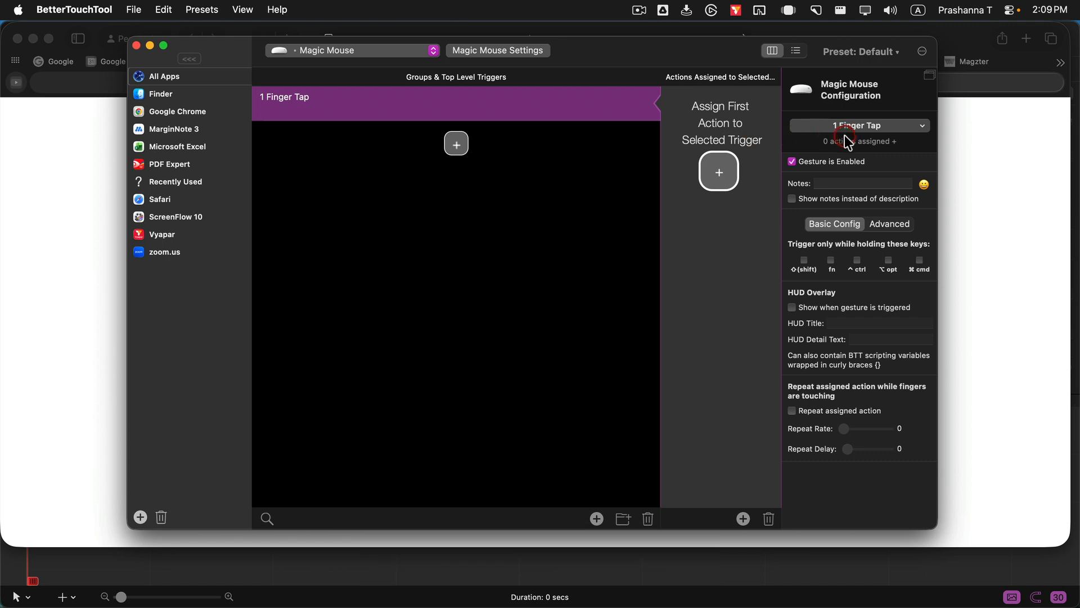
click(861, 127)
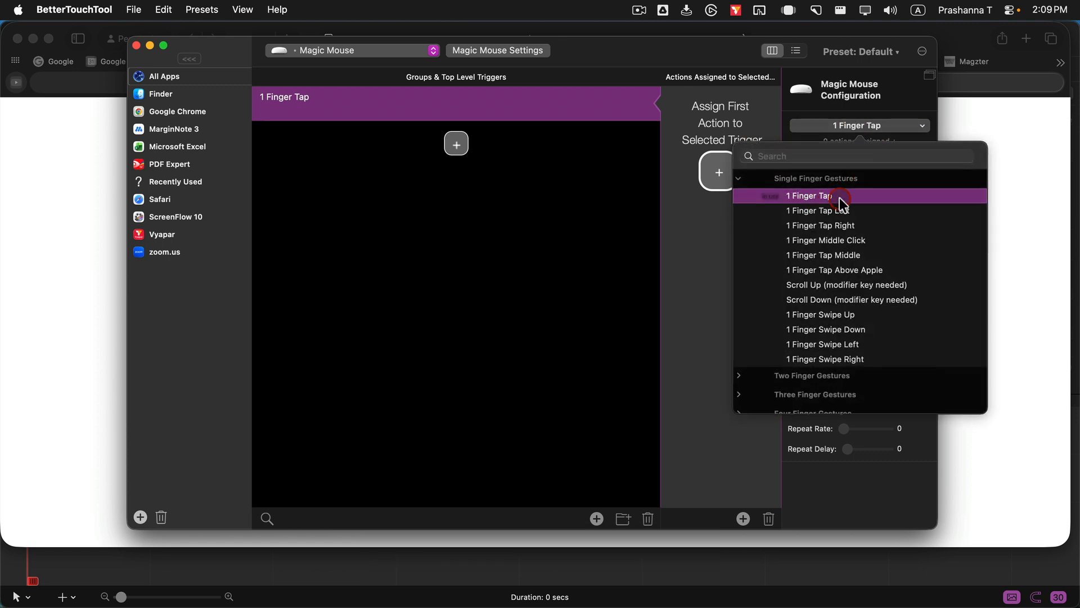
key(super+Tab)
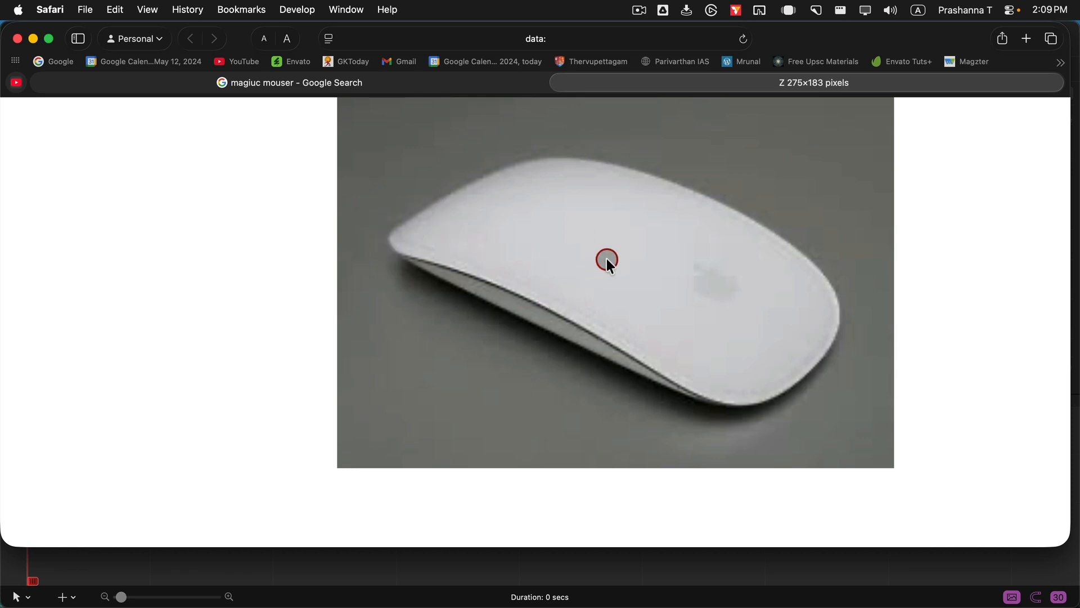
- Compare BetterTouchTool's single-finger Magic Mouse gestures with the enlarged mouse image in Safari, ending in BetterTouchTool
key(super+Tab)
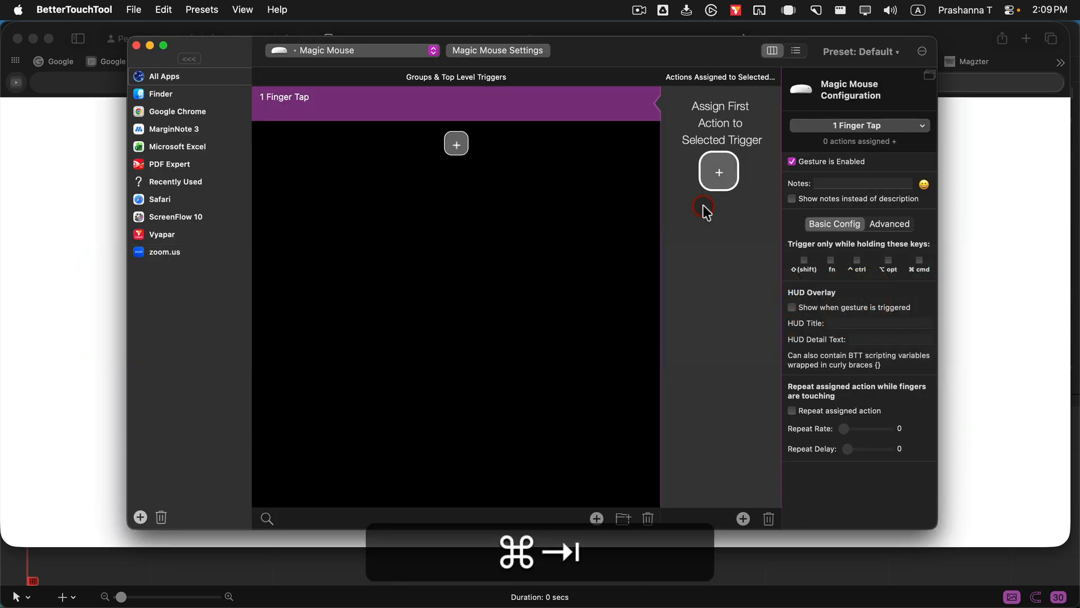
click(830, 128)
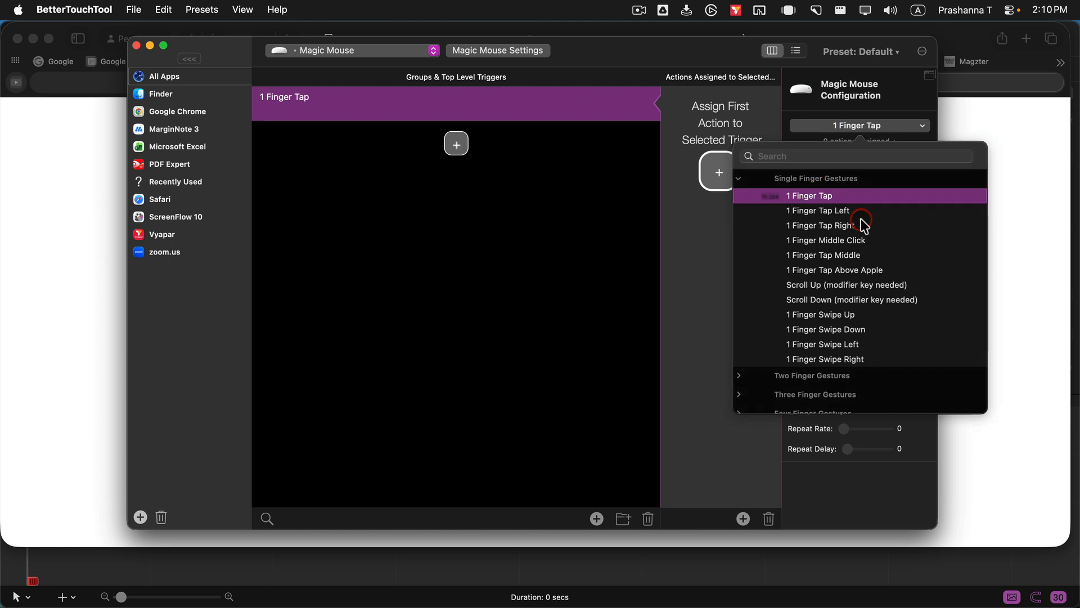
key(super+Tab)
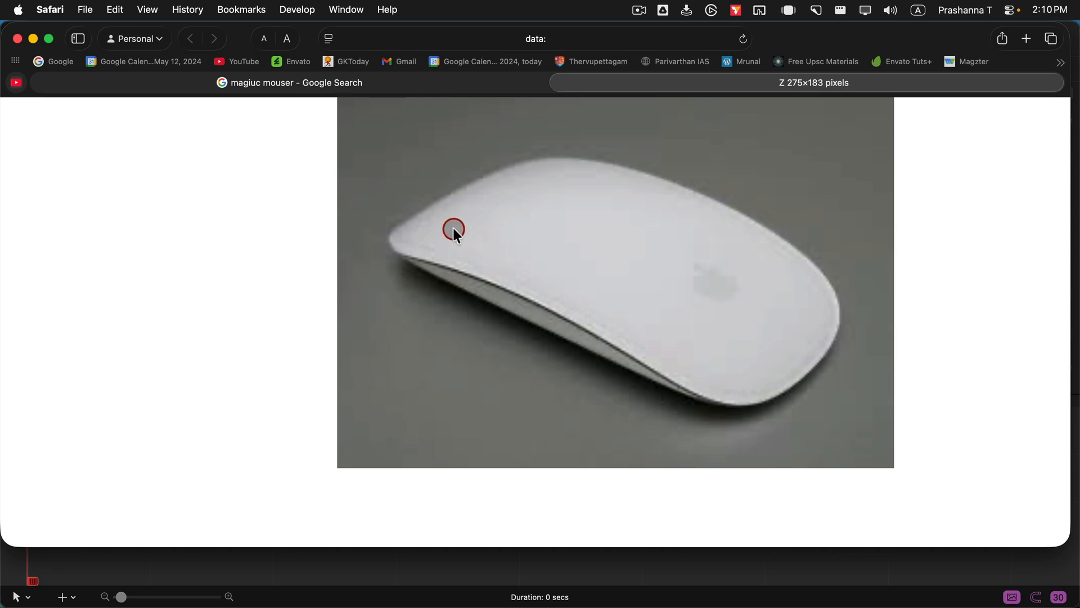
key(super+Tab)
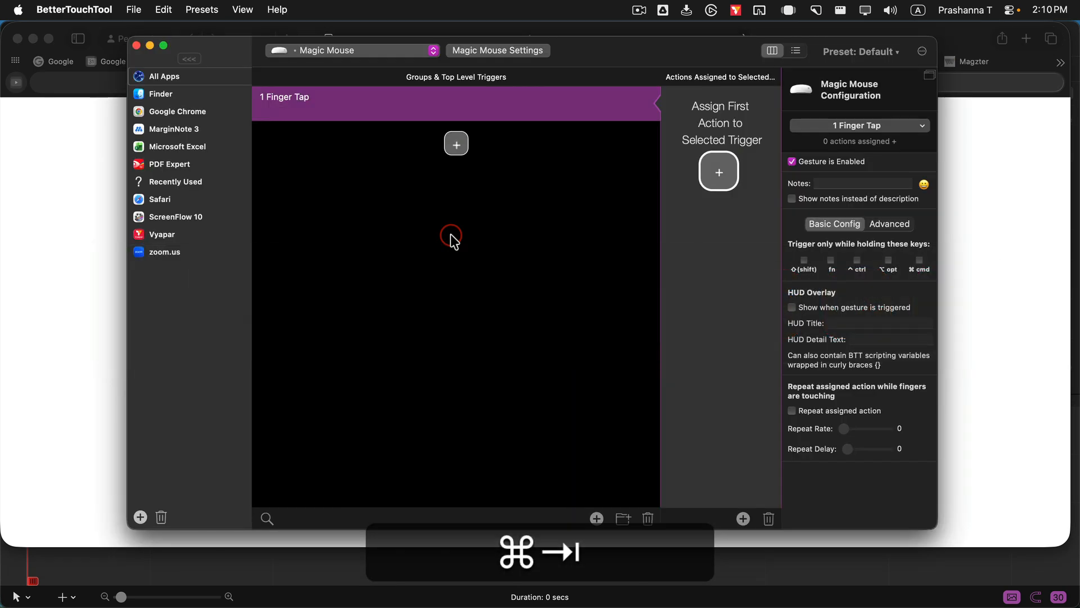
click(846, 126)
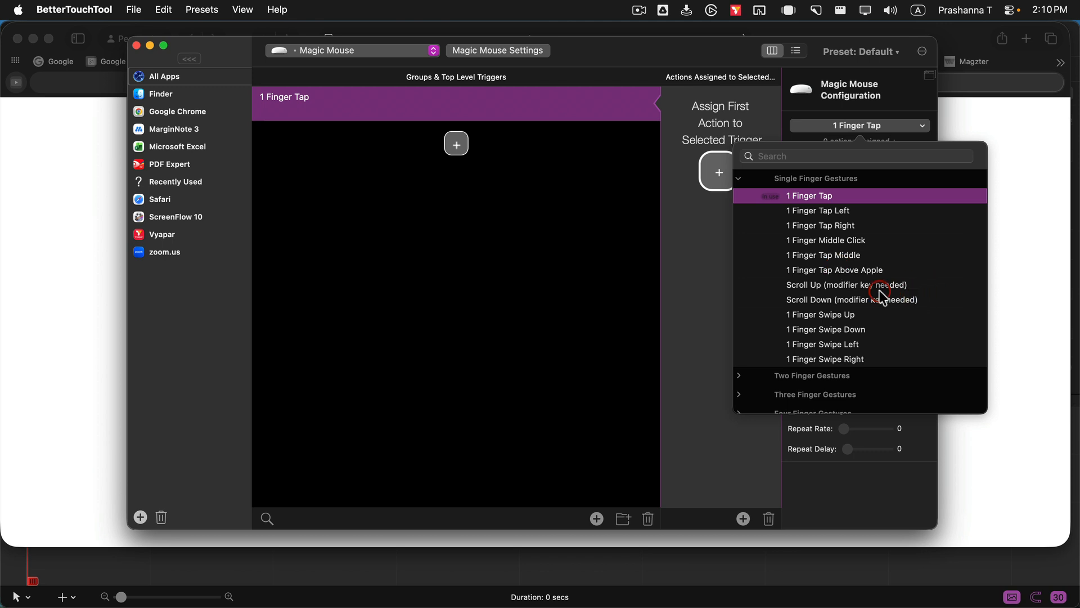
key(super+Tab)
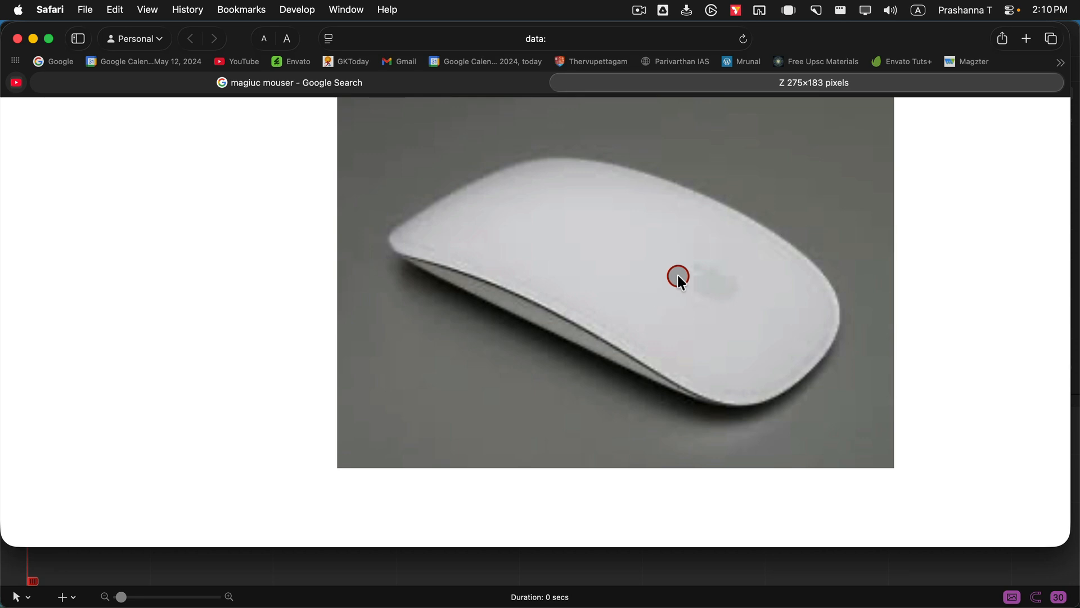
key(super+Tab)
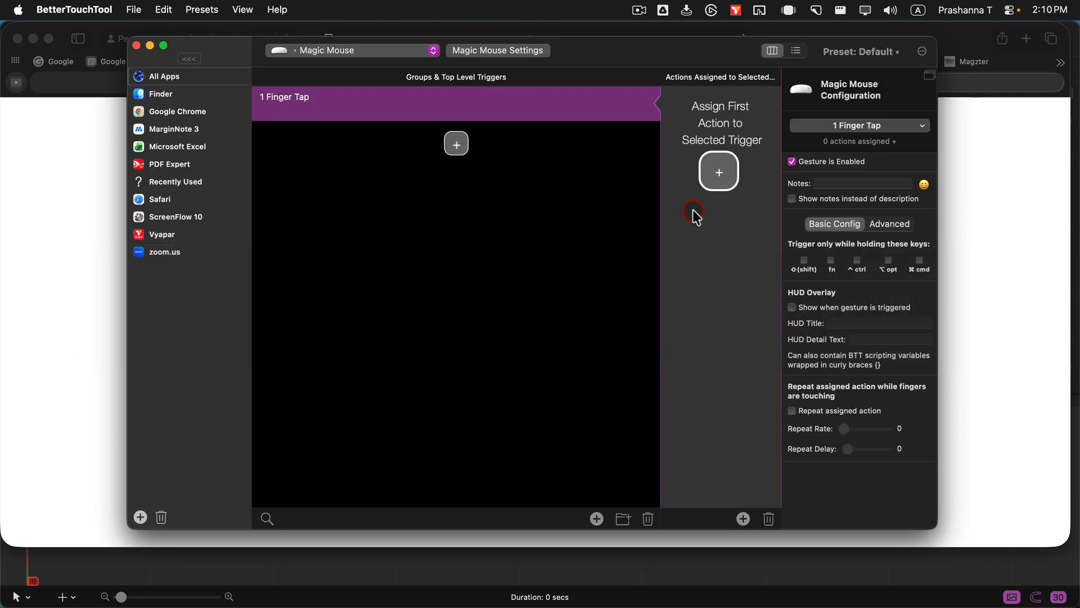
- Look through the two-, three- and four-finger Magic Mouse gestures available for the 1 Finger Tap trigger, leaving the trigger as it is
click(876, 126)
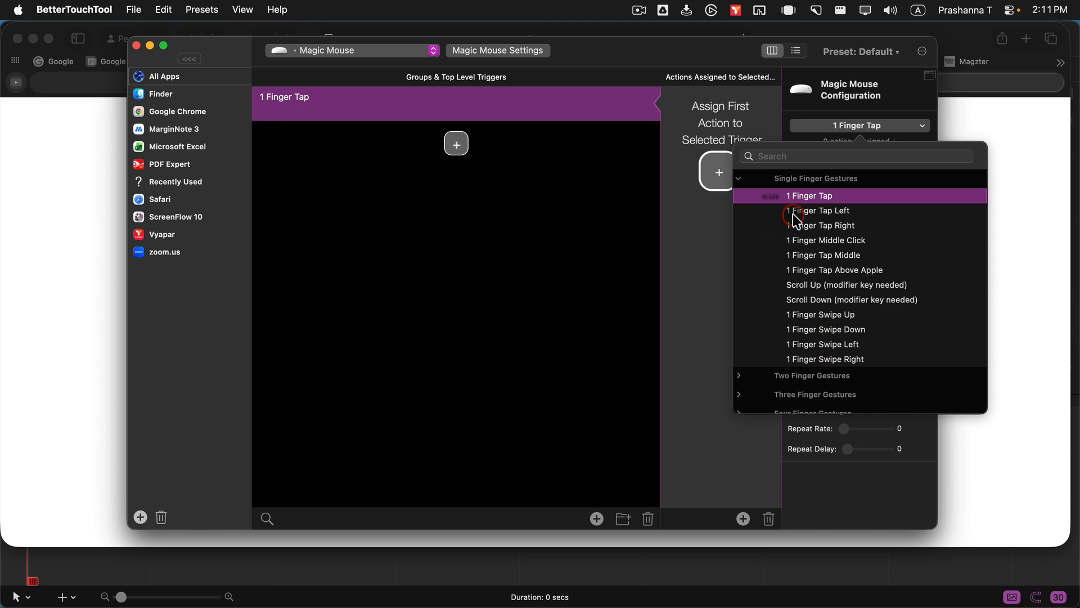
scroll(795, 313, down, 3)
click(776, 328)
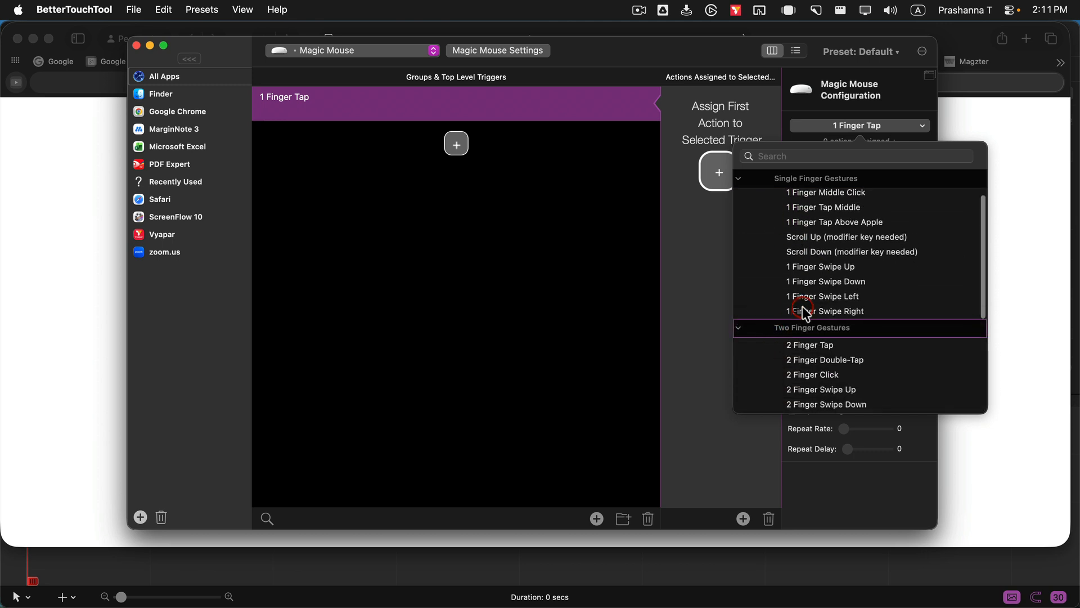
scroll(796, 315, down, 4)
click(787, 343)
scroll(777, 346, down, 5)
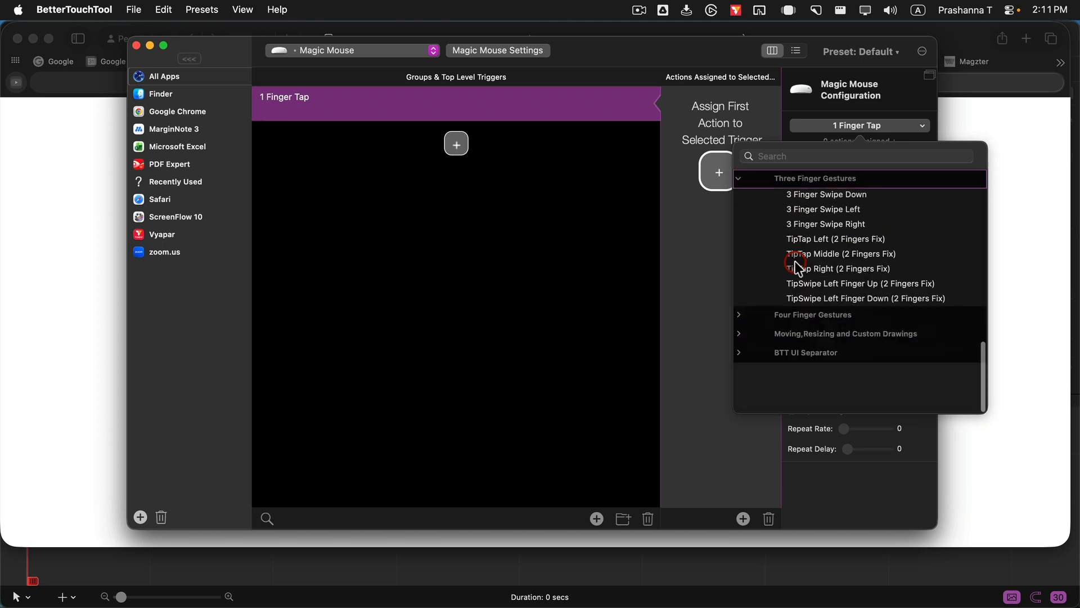
click(773, 369)
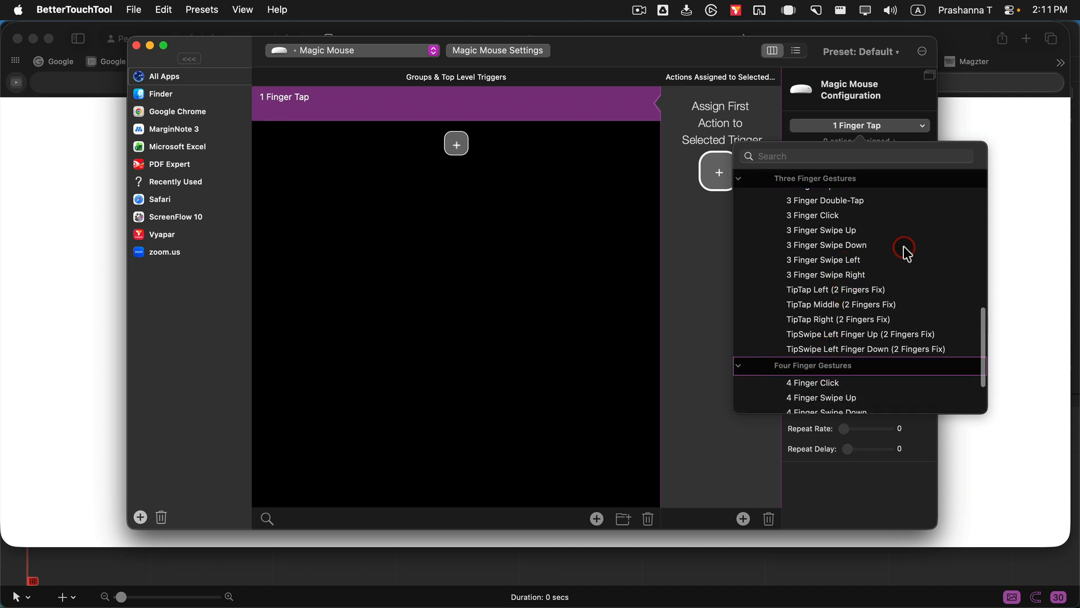
scroll(901, 247, up, 5)
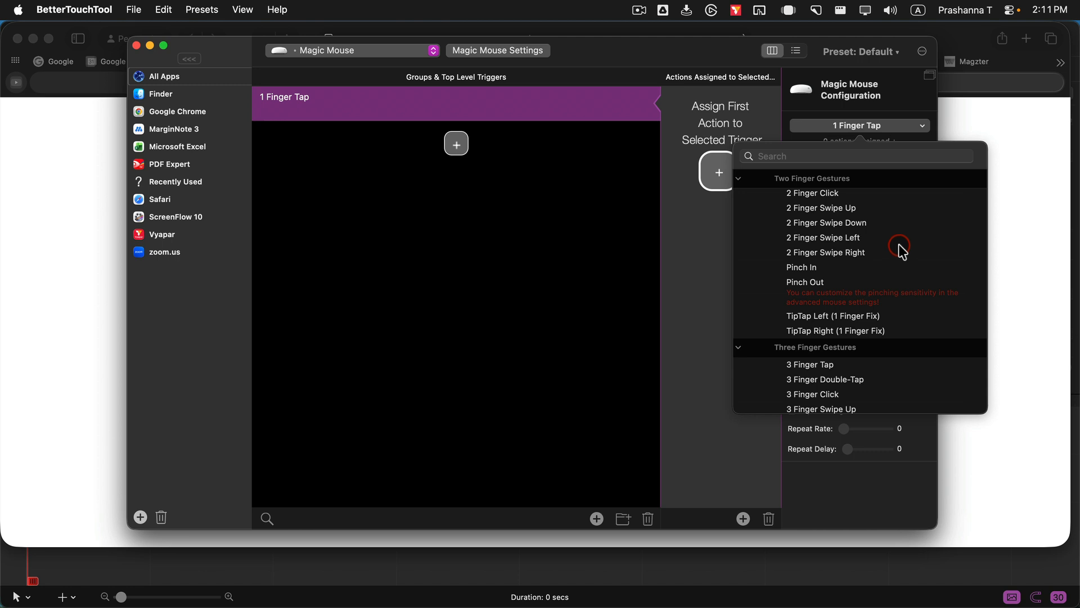
scroll(899, 244, up, 3)
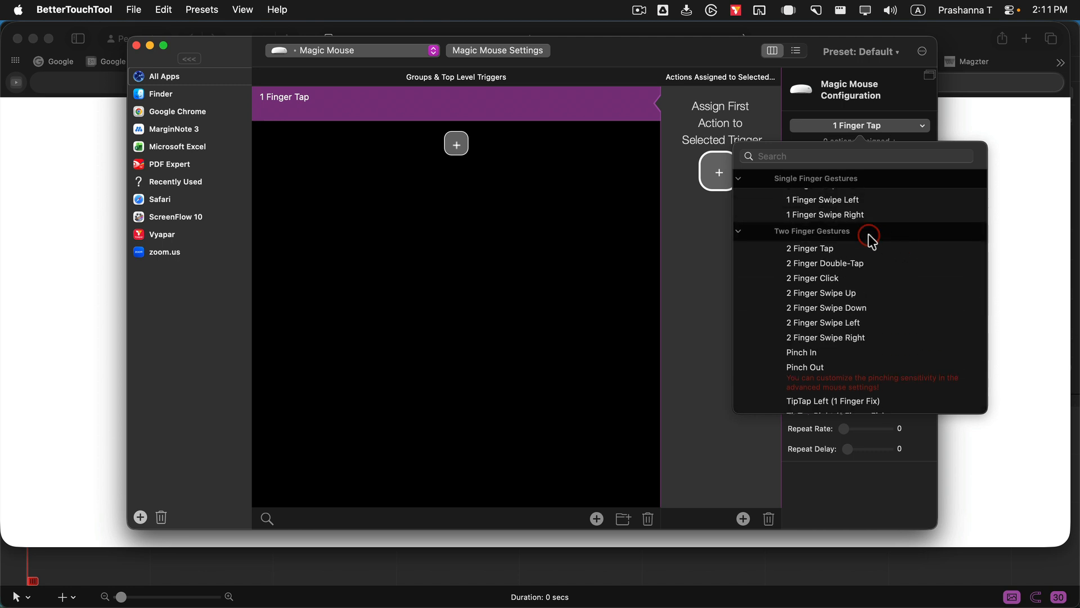
scroll(872, 239, up, 5)
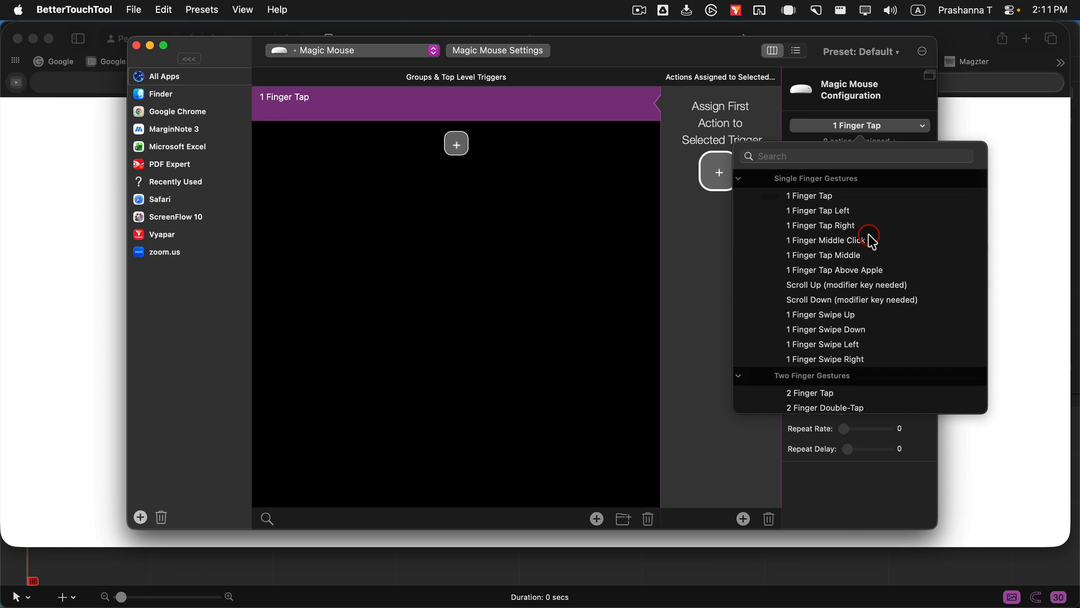
click(682, 231)
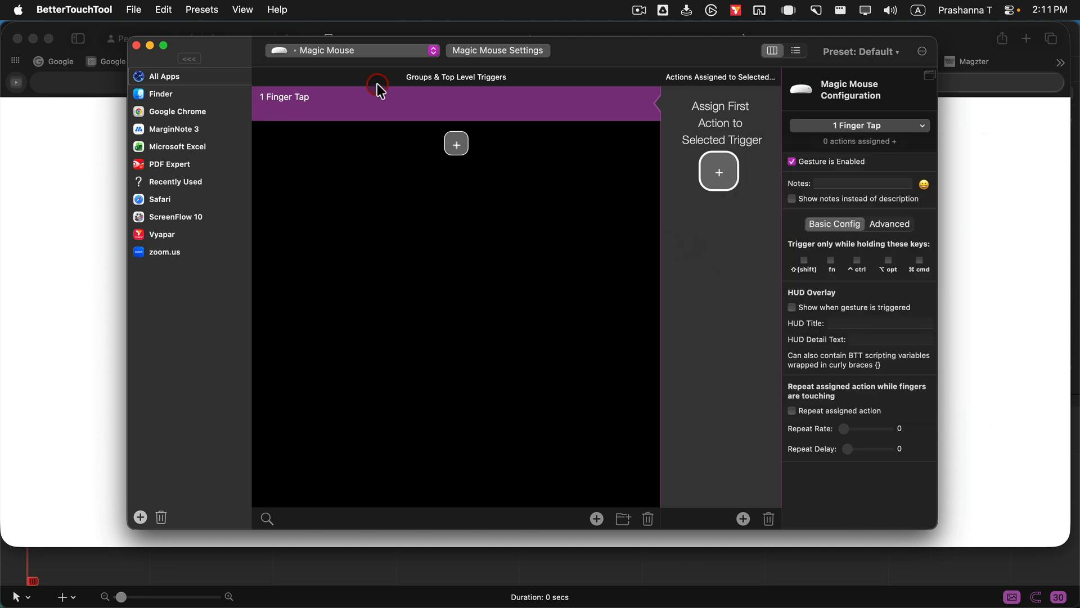
- Change the trigger device from Magic Mouse to Trackpad
click(387, 51)
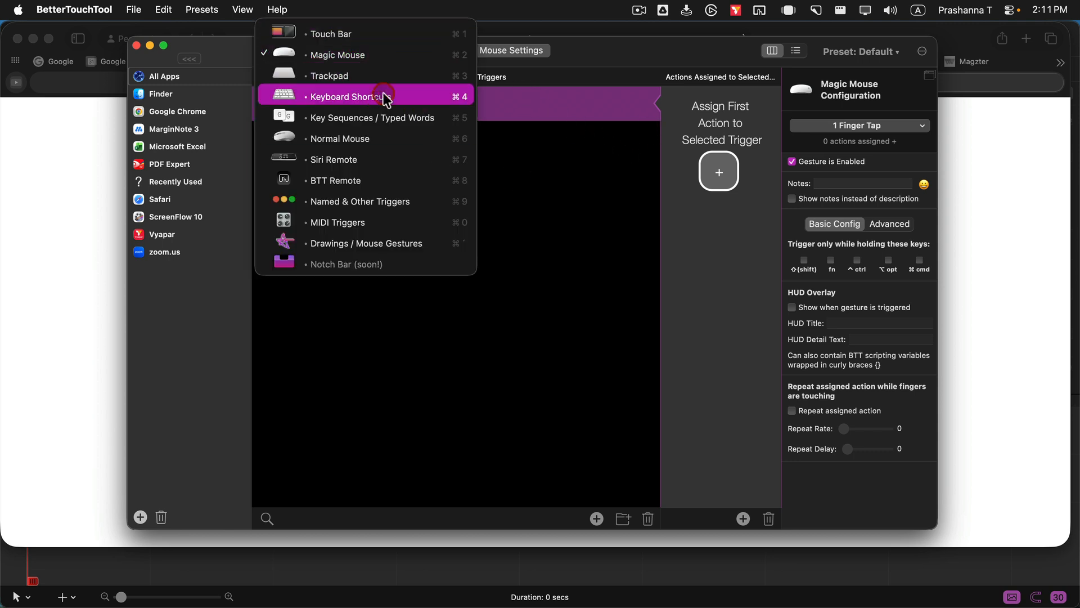
click(373, 76)
- Switch to Safari and replace the Magic Mouse image search with "trackpad"
key(super+Tab)
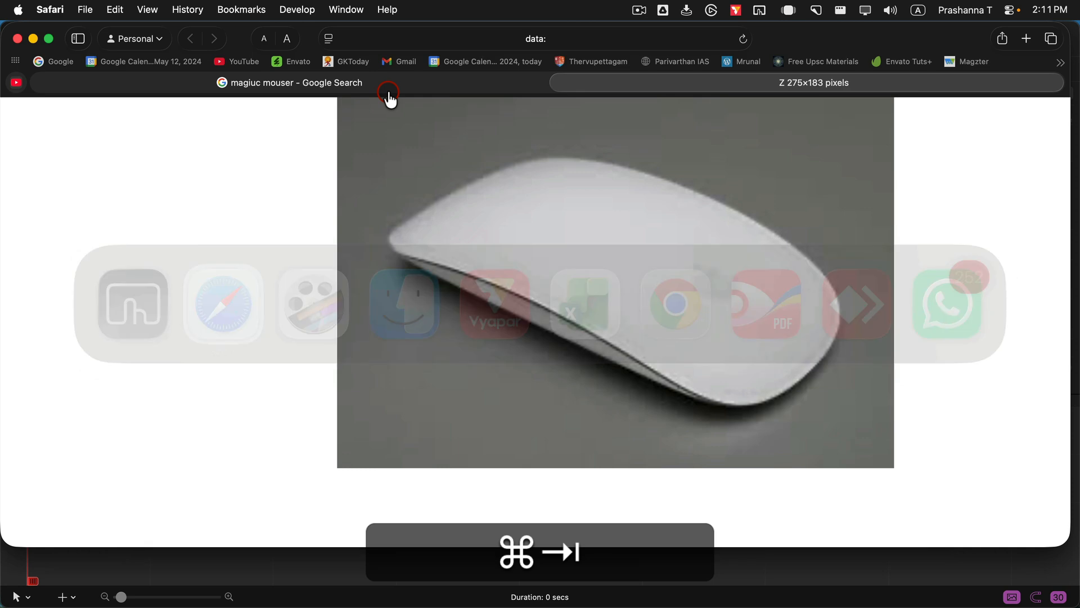
click(385, 85)
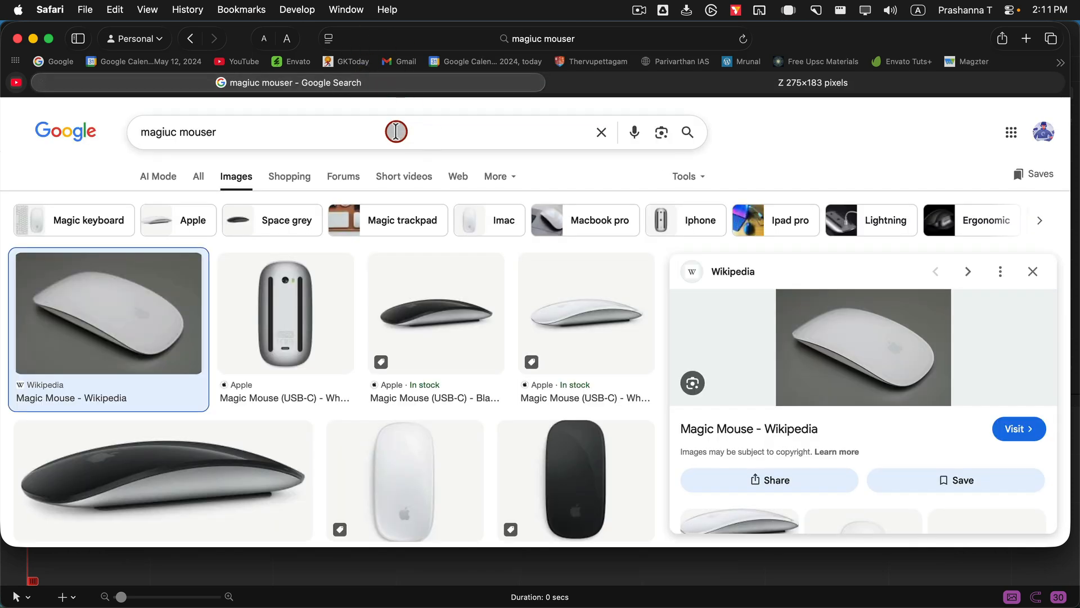
triple_click(227, 137)
text(trac)
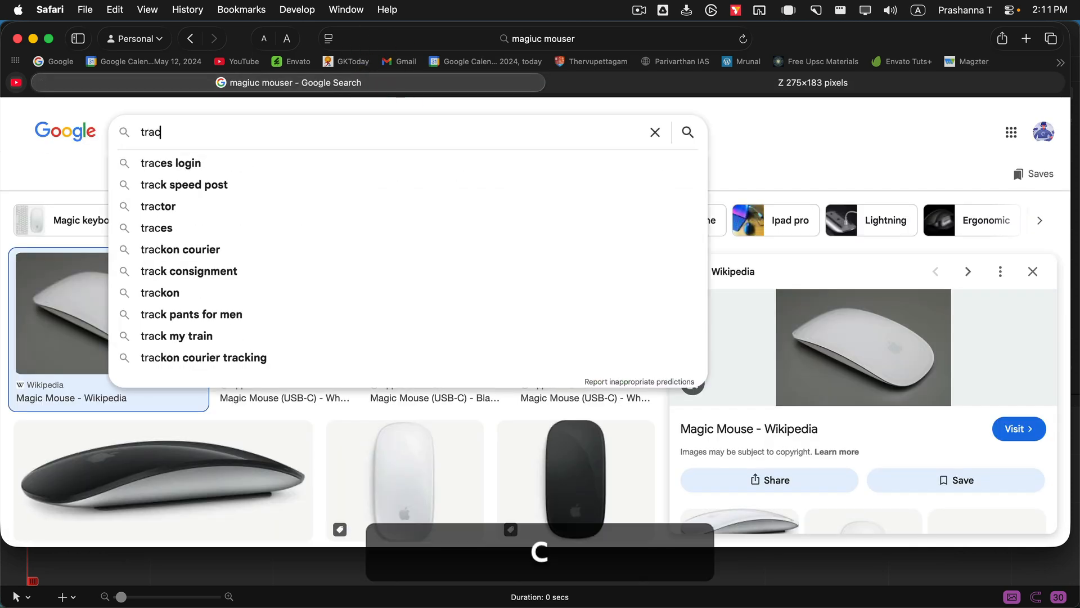
text(k pad)
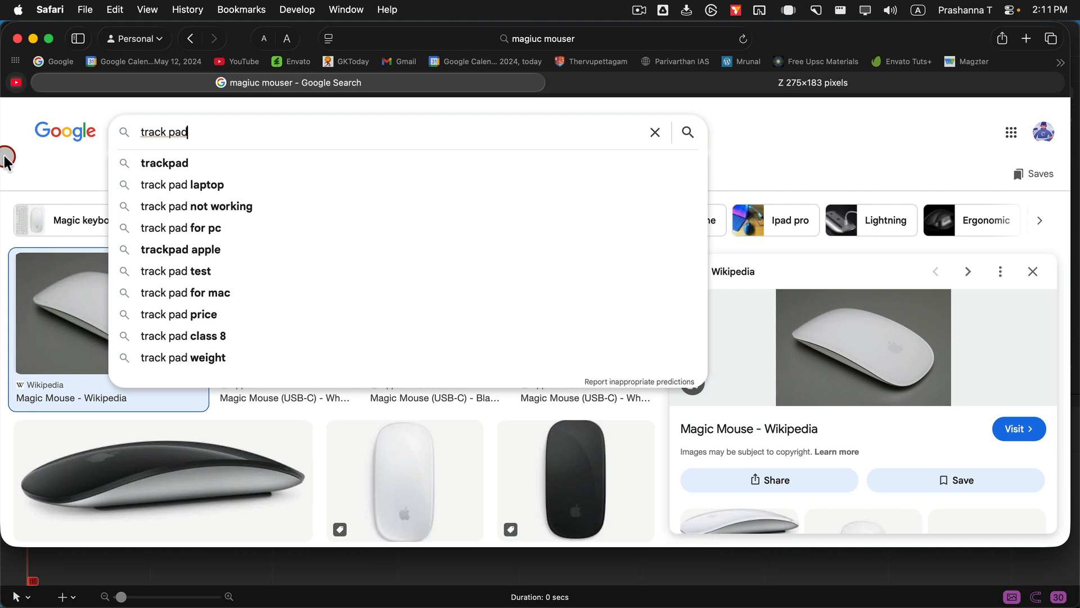
click(181, 162)
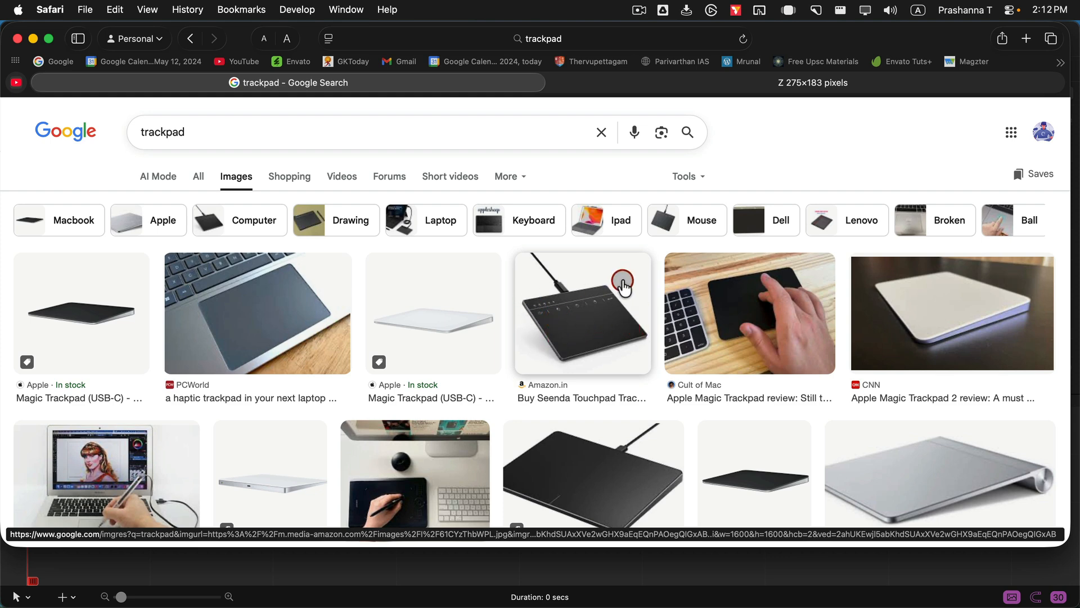
- Switch to BetterTouchTool and add a first trackpad gesture for All Apps
key(super)
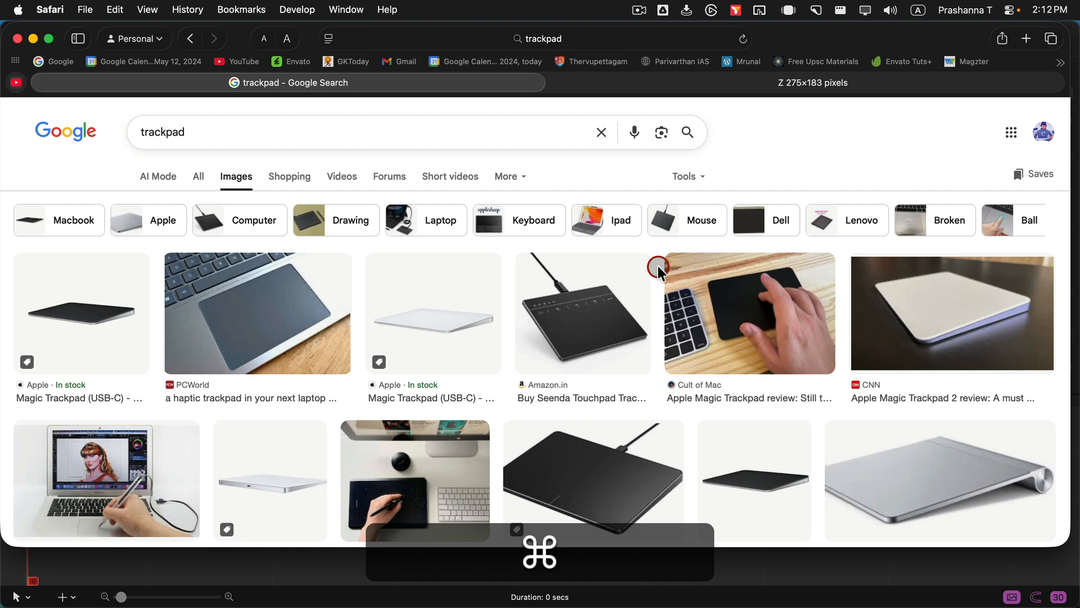
key(super+Tab)
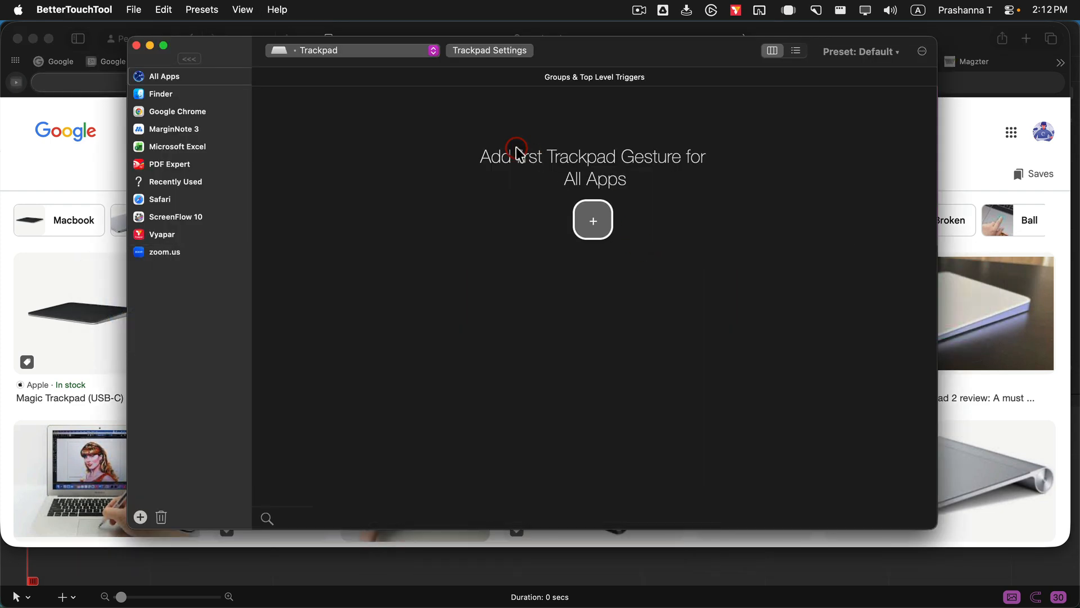
click(593, 224)
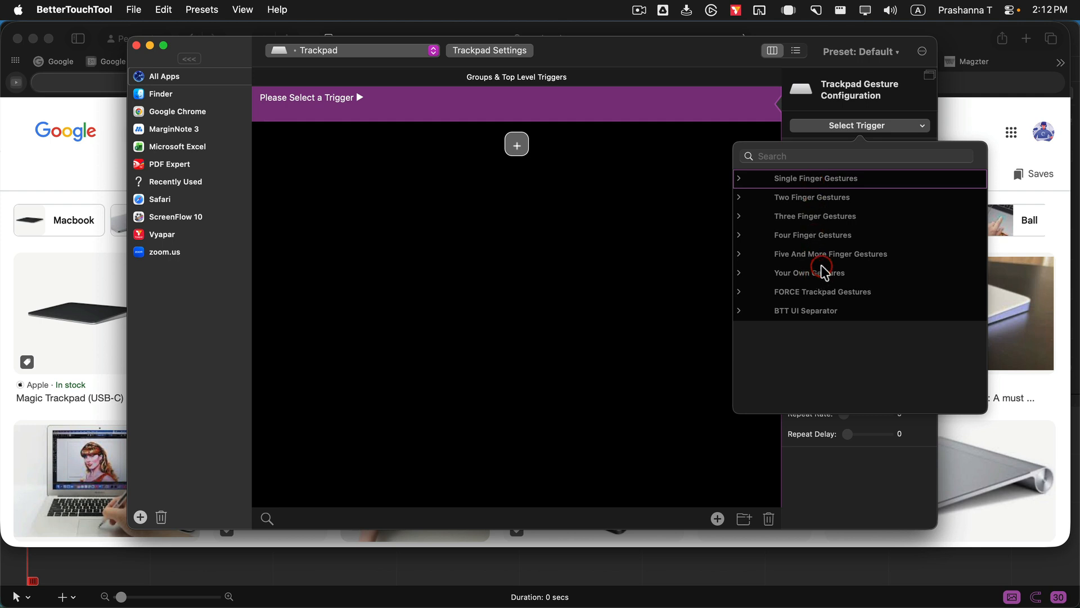
- Look through the single-finger gestures available for the new trackpad trigger, from corner clicks to triangle swipes
click(739, 179)
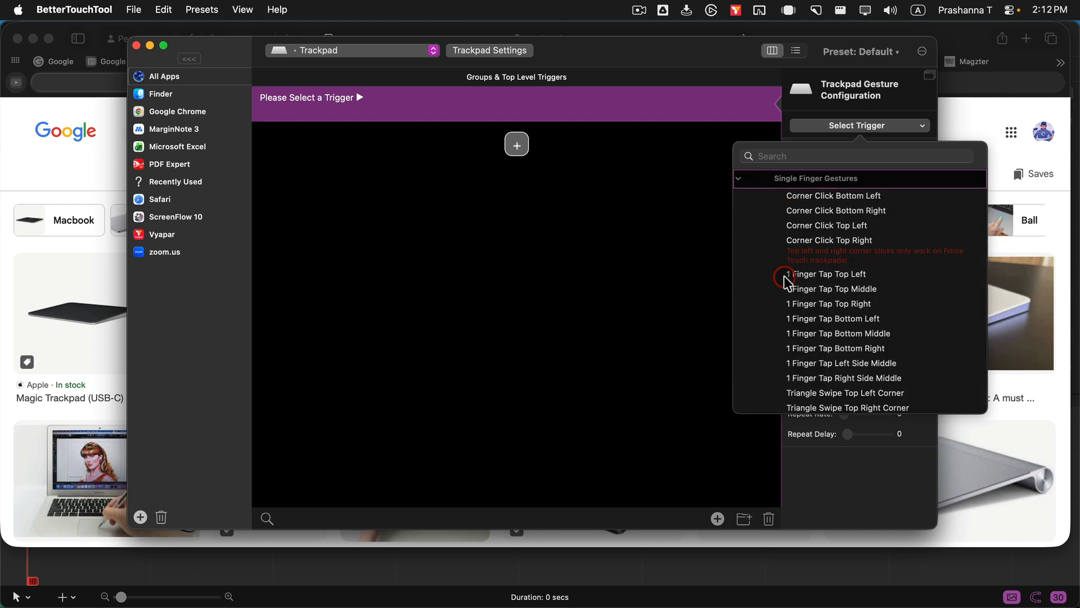
scroll(786, 279, down, 5)
scroll(786, 279, up, 4)
scroll(786, 282, up, 1)
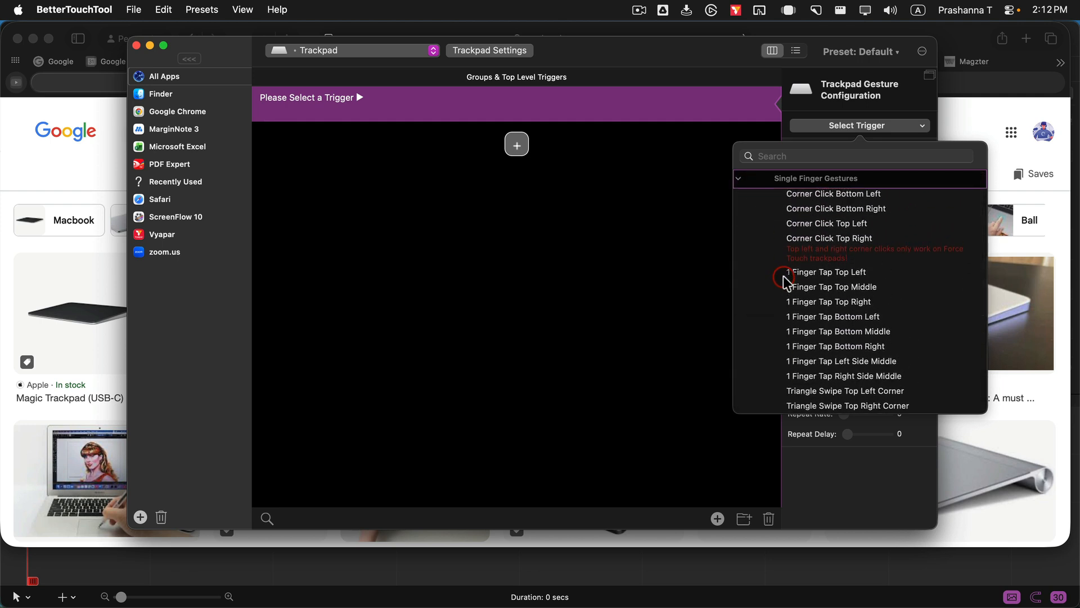
scroll(787, 281, up, 1)
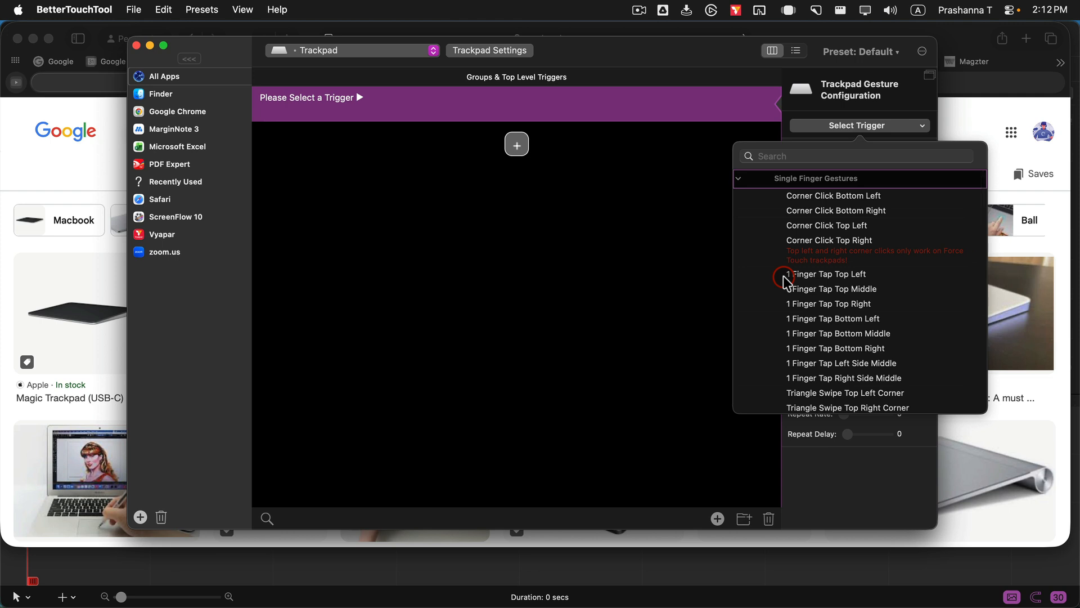
scroll(833, 281, down, 3)
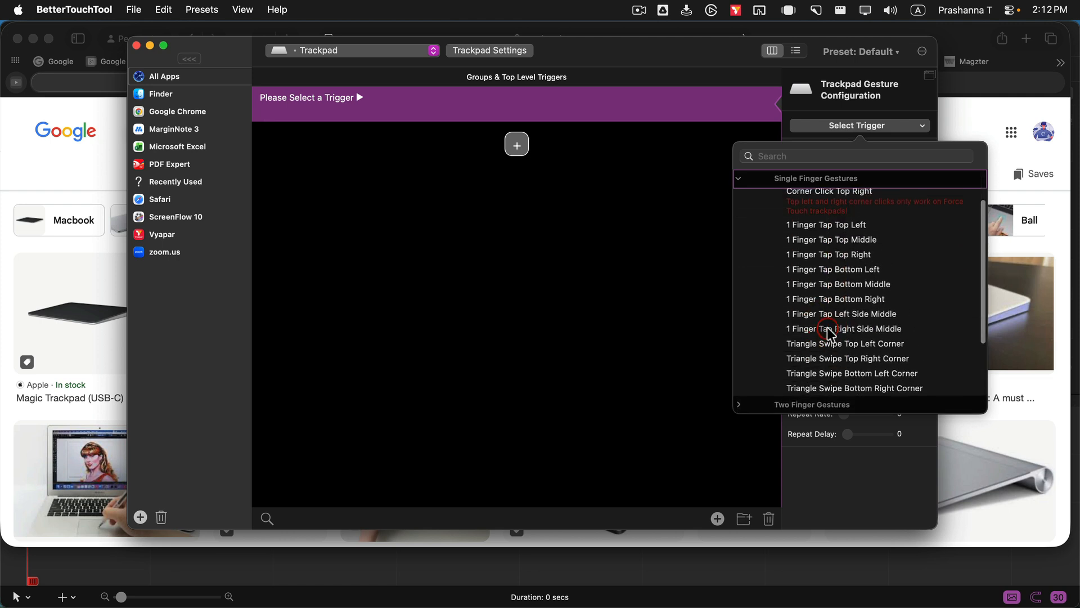
scroll(831, 333, up, 3)
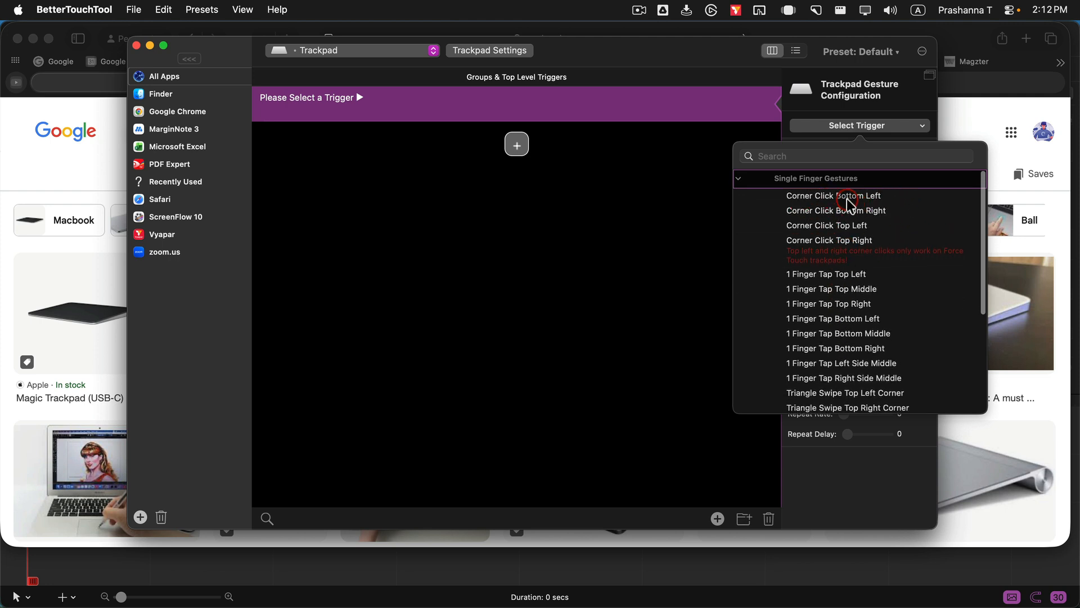
- Switch to Safari, open Apple's white Magic Trackpad image in a new tab and examine it enlarged
key(super+Tab)
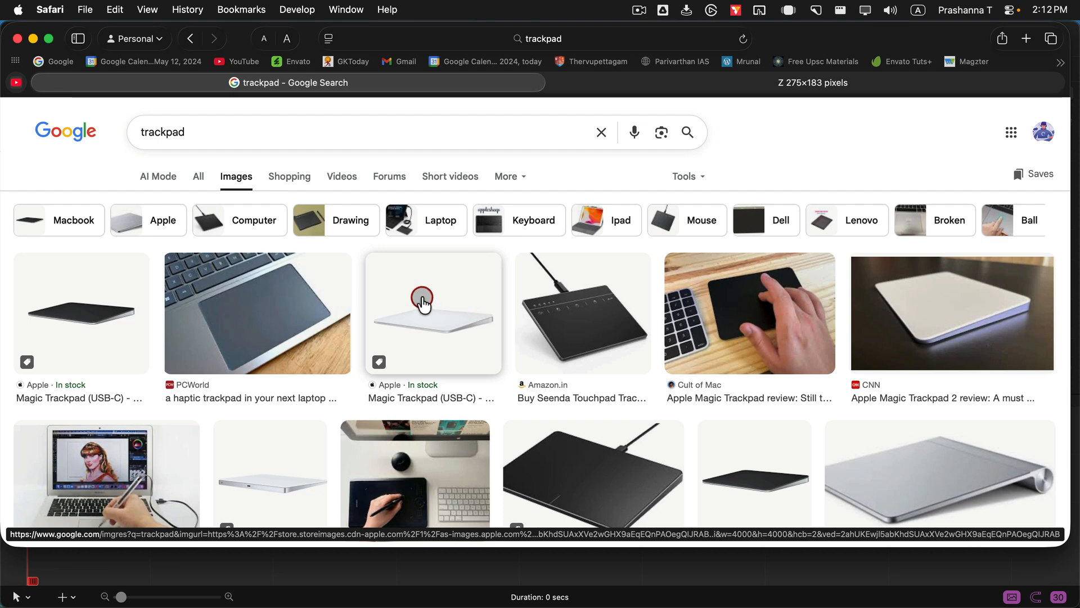
right_click(455, 310)
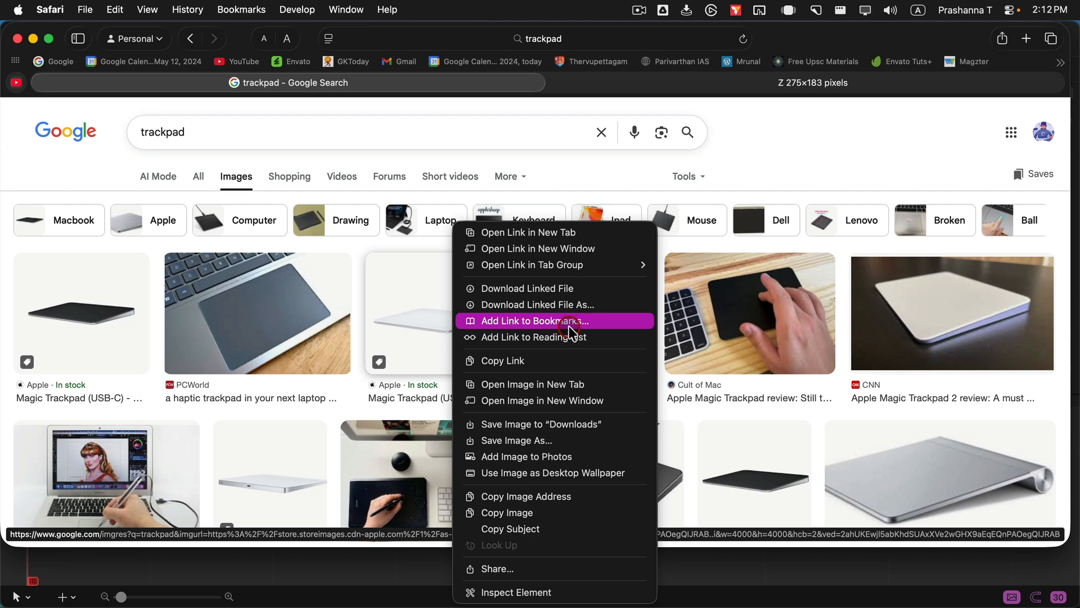
click(577, 384)
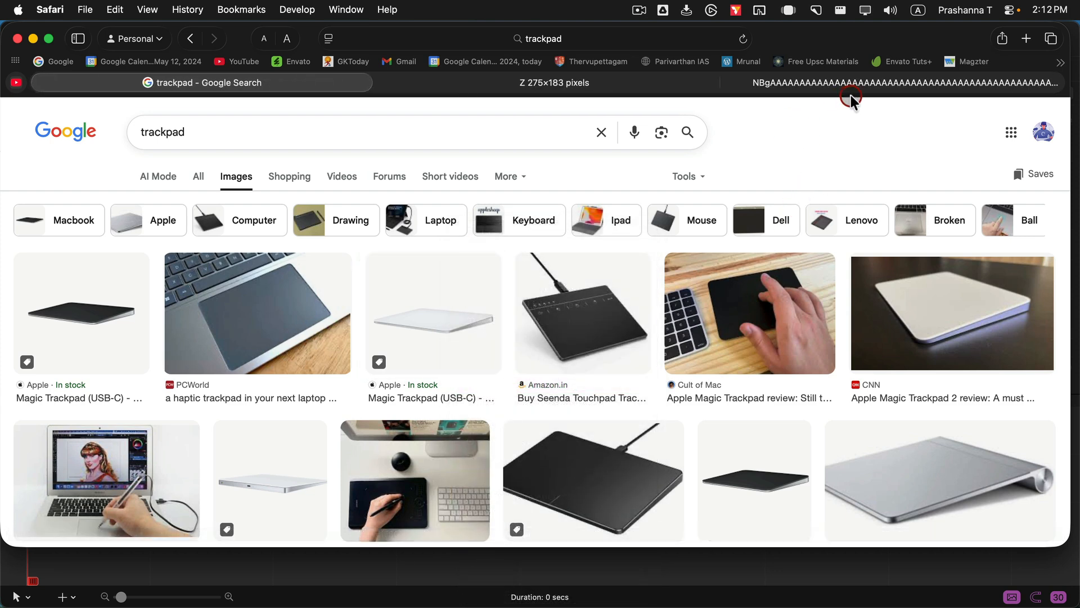
click(857, 88)
scroll(556, 123, up, 5)
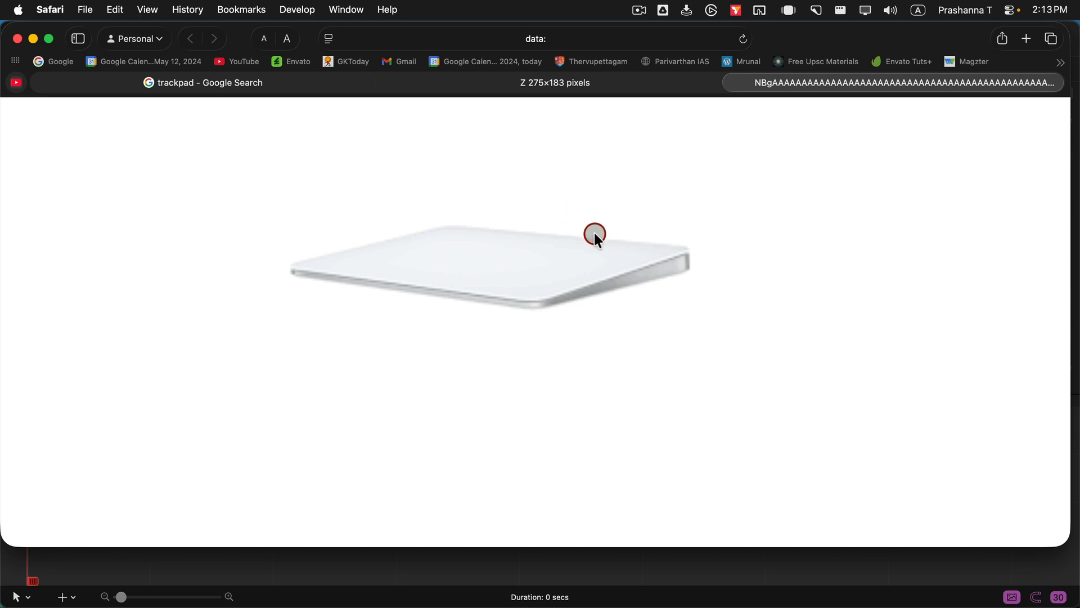
- Switch to BetterTouchTool and set the new trackpad trigger to the single-finger gesture 1 Finger Tap Top Right
key(super+Tab)
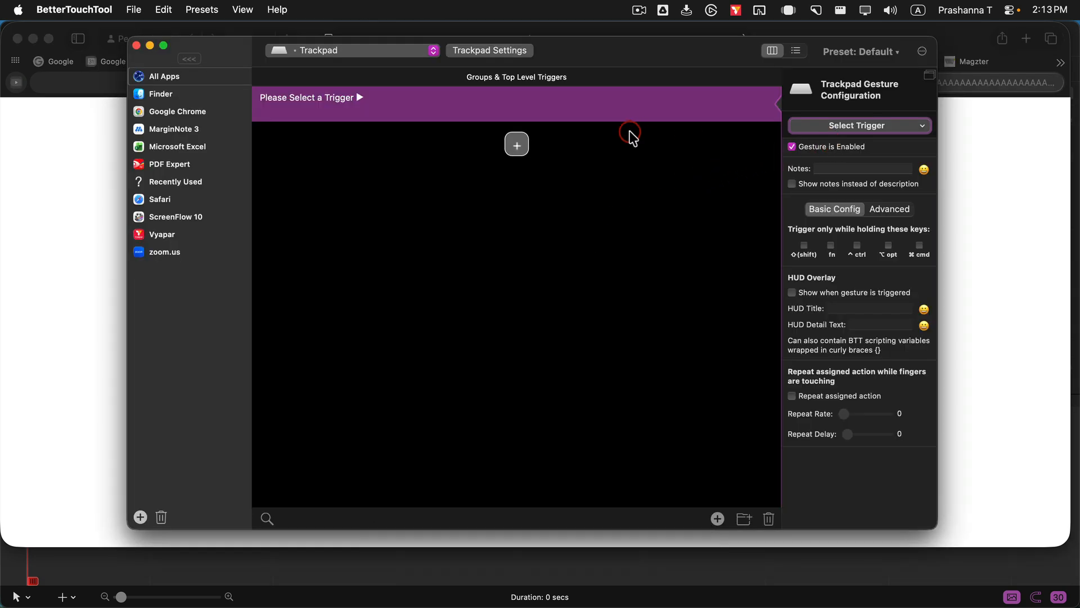
click(878, 135)
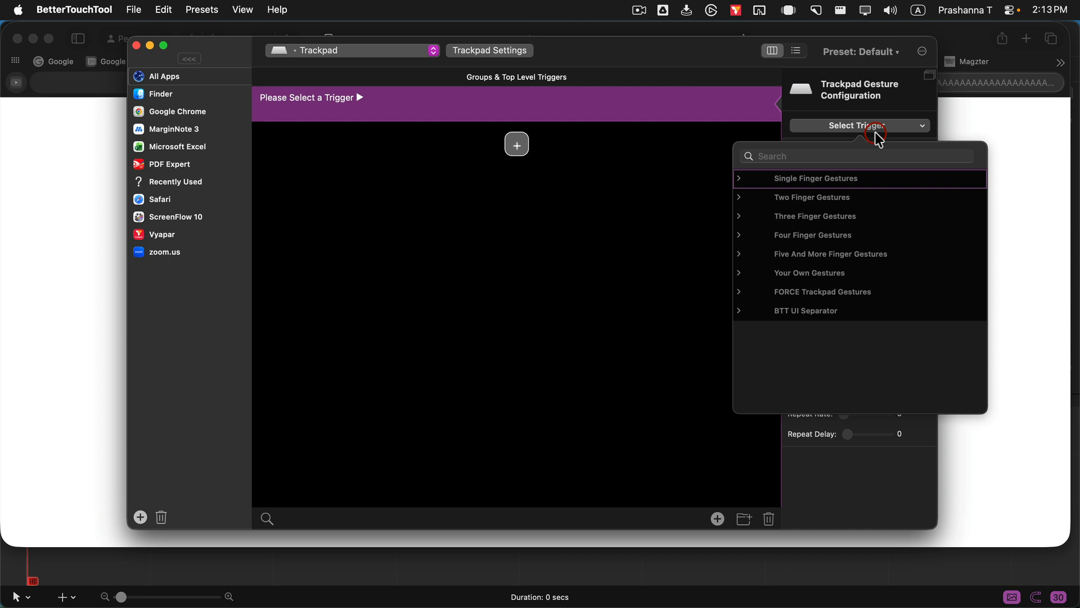
click(769, 180)
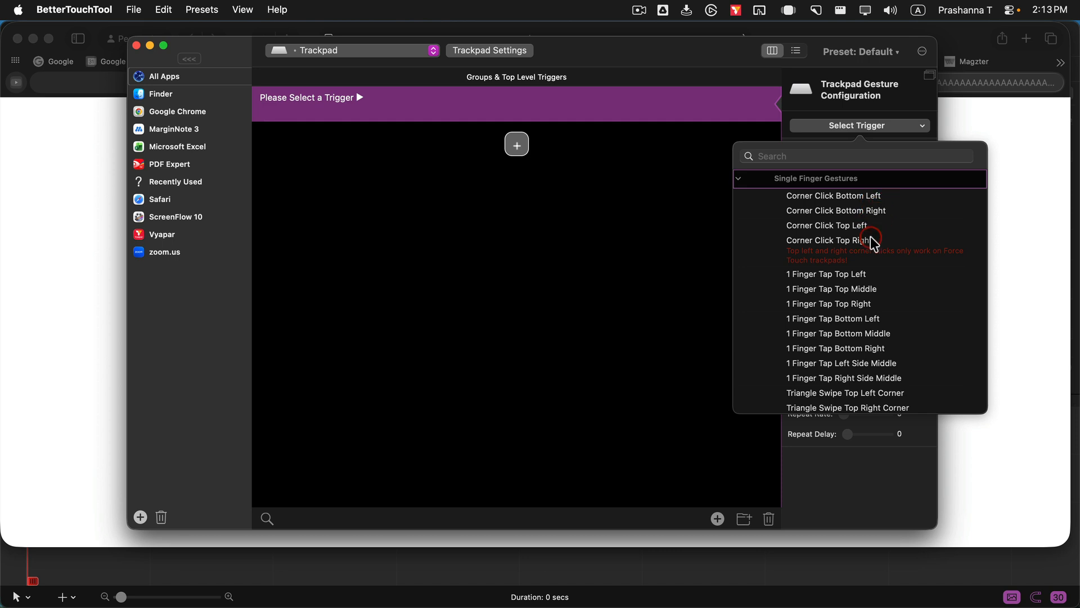
scroll(874, 242, down, 2)
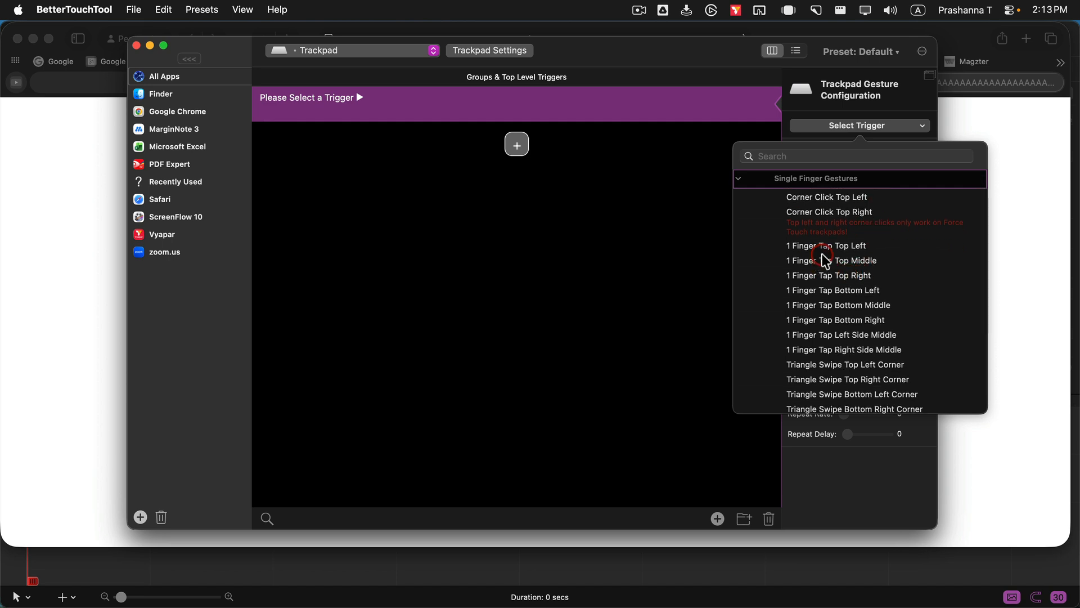
click(765, 275)
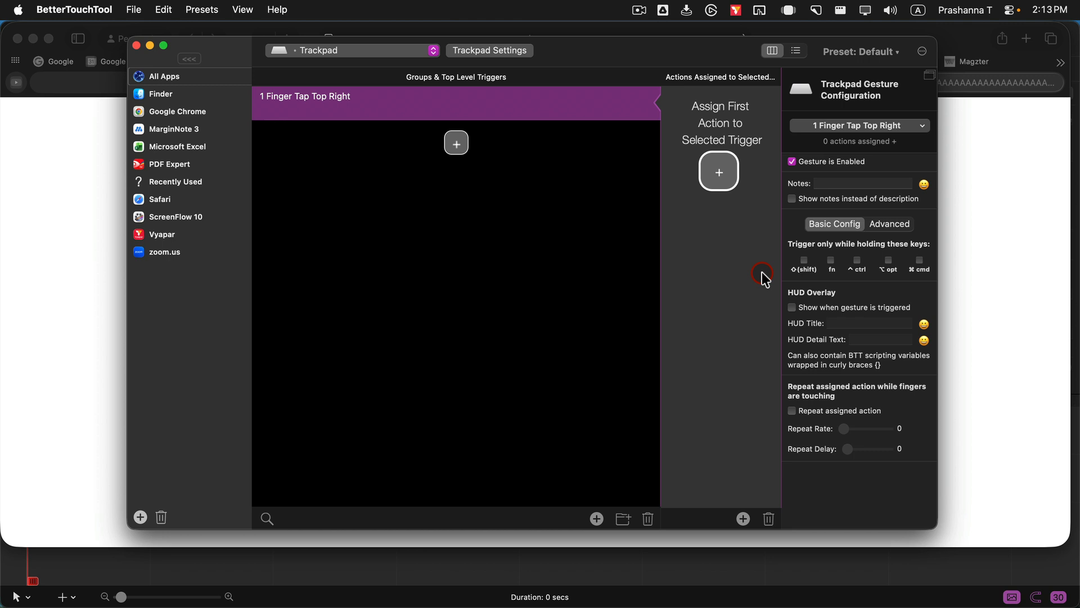
- Review the single-finger gesture choices again and compare them with the trackpad image in Safari
click(853, 127)
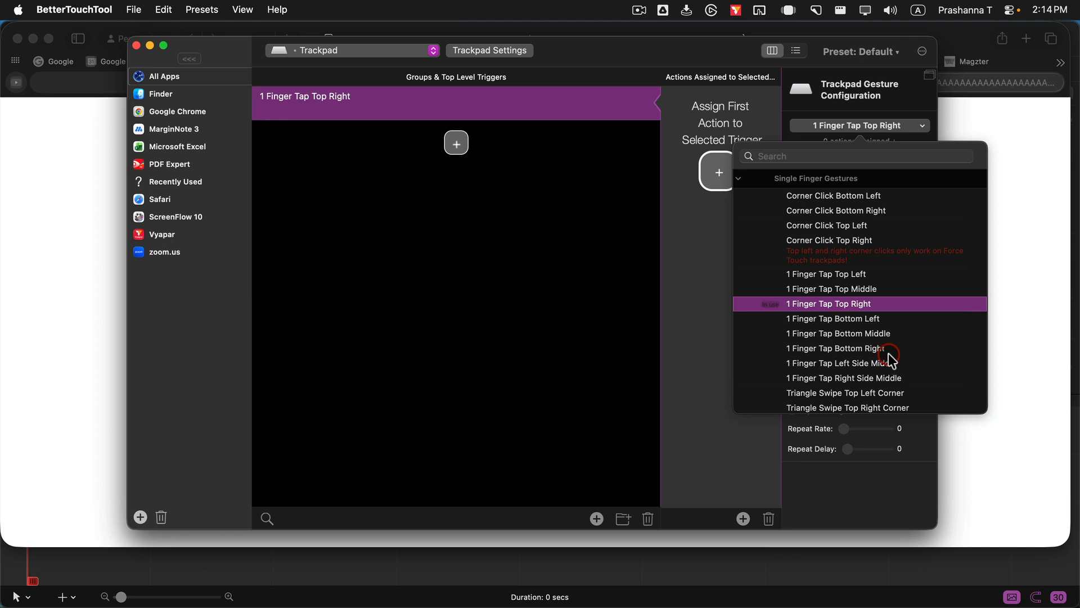
click(489, 338)
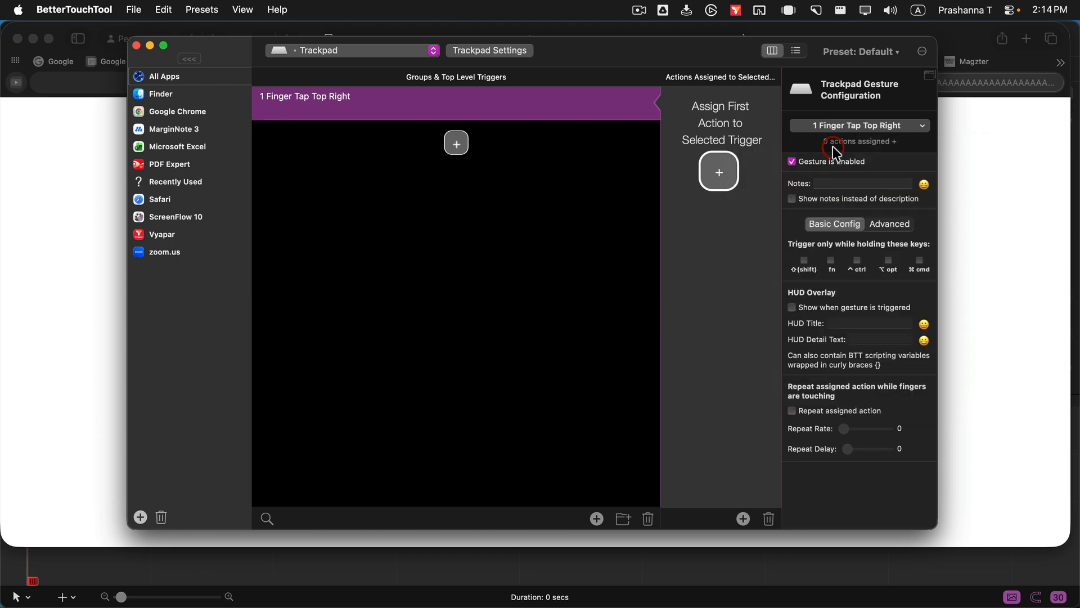
click(852, 129)
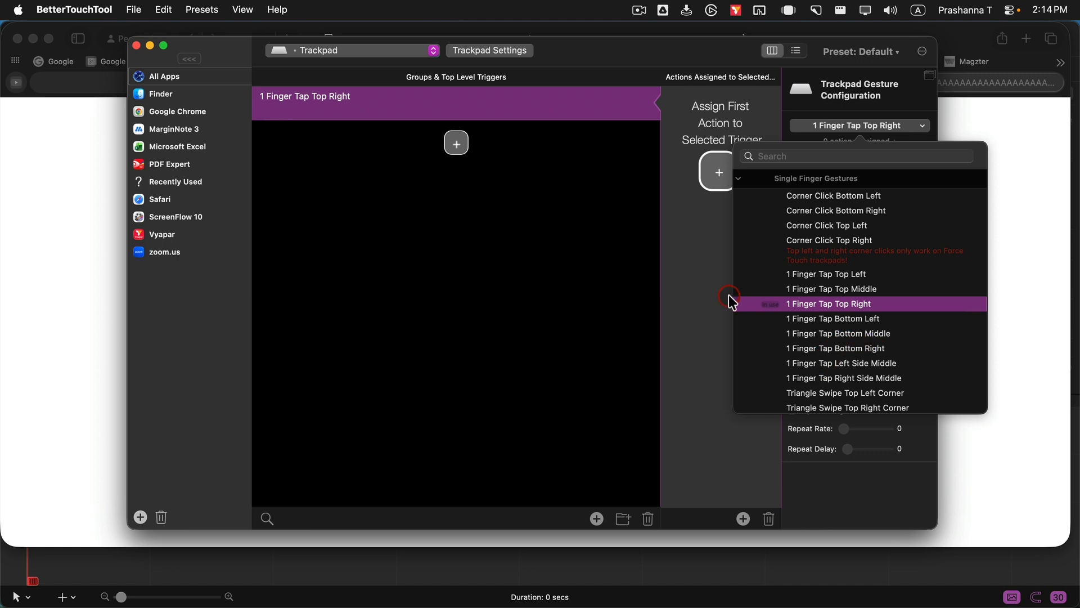
key(super+Tab)
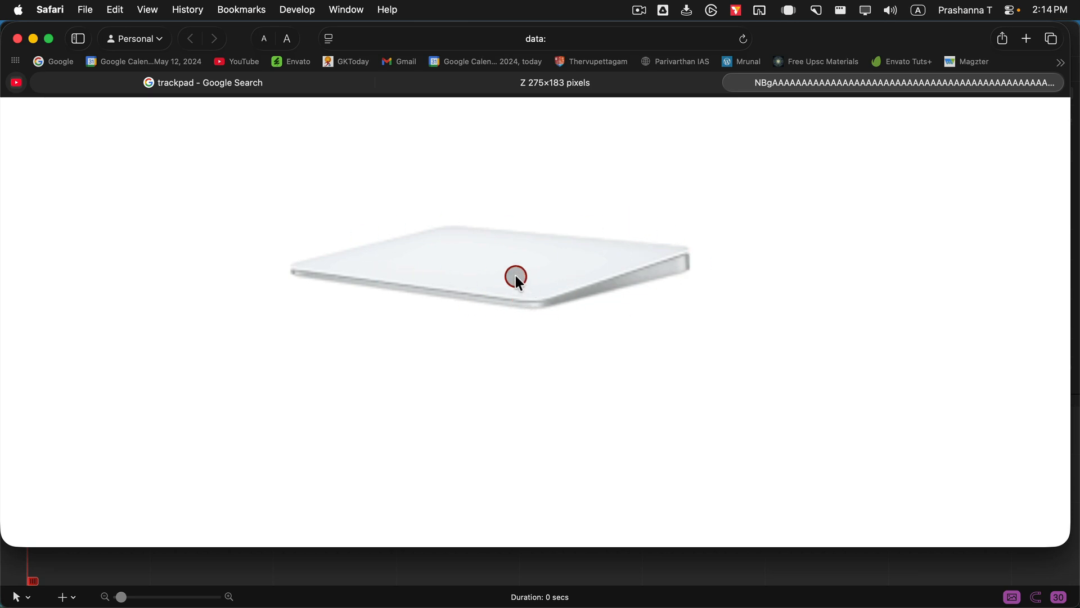
- Switch back to BetterTouchTool and delete the 1 Finger Tap Top Right trackpad gesture
key(super+Tab)
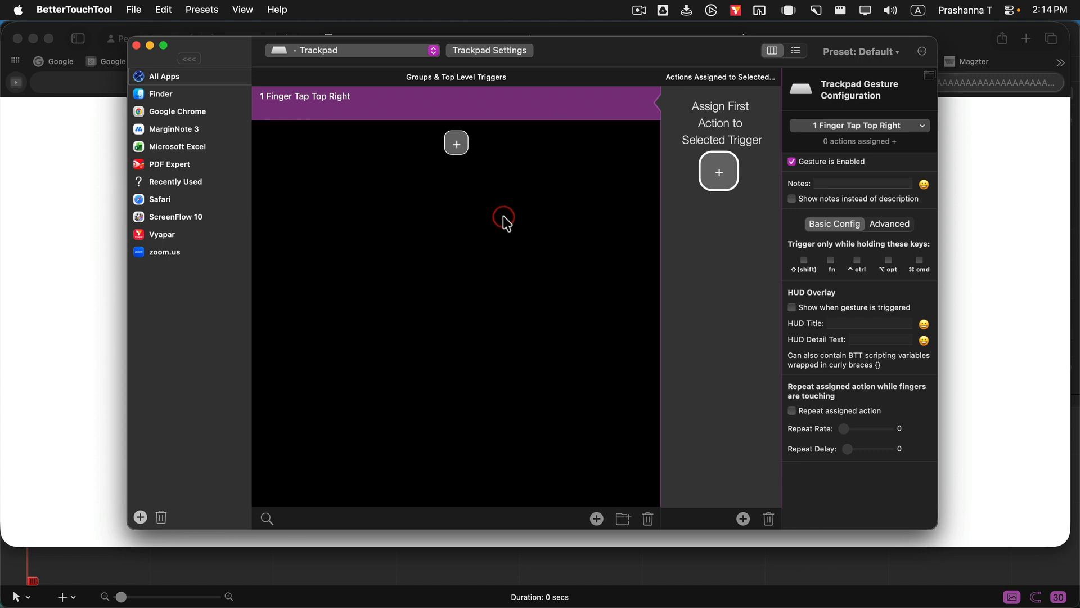
click(650, 518)
click(539, 338)
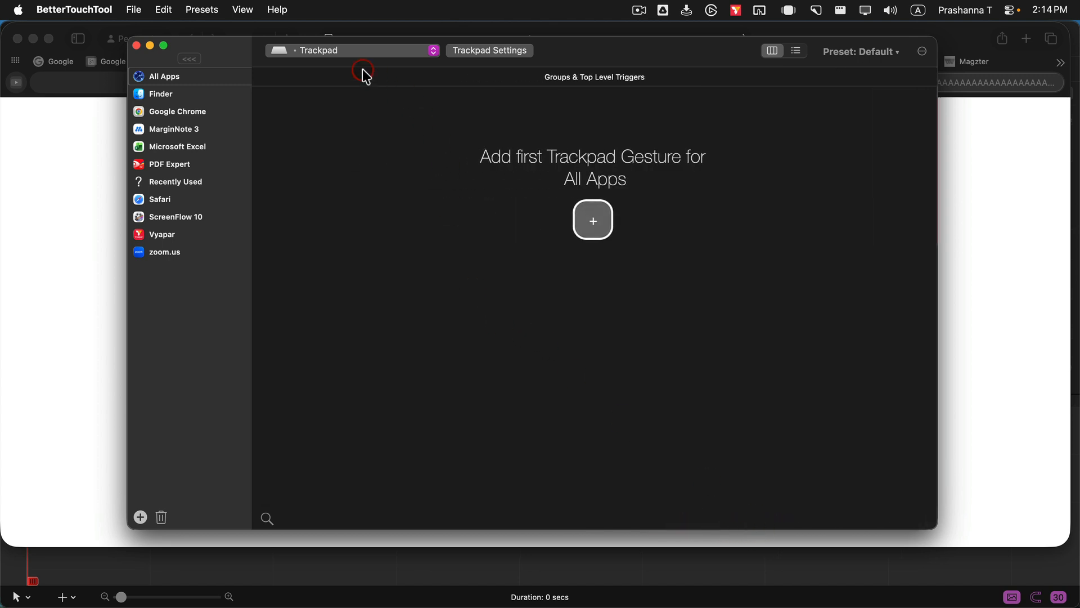
- Show the Keyboard Shortcuts triggers and remove the empty action from trigger 1, leaving only ⇧⌘2
click(339, 54)
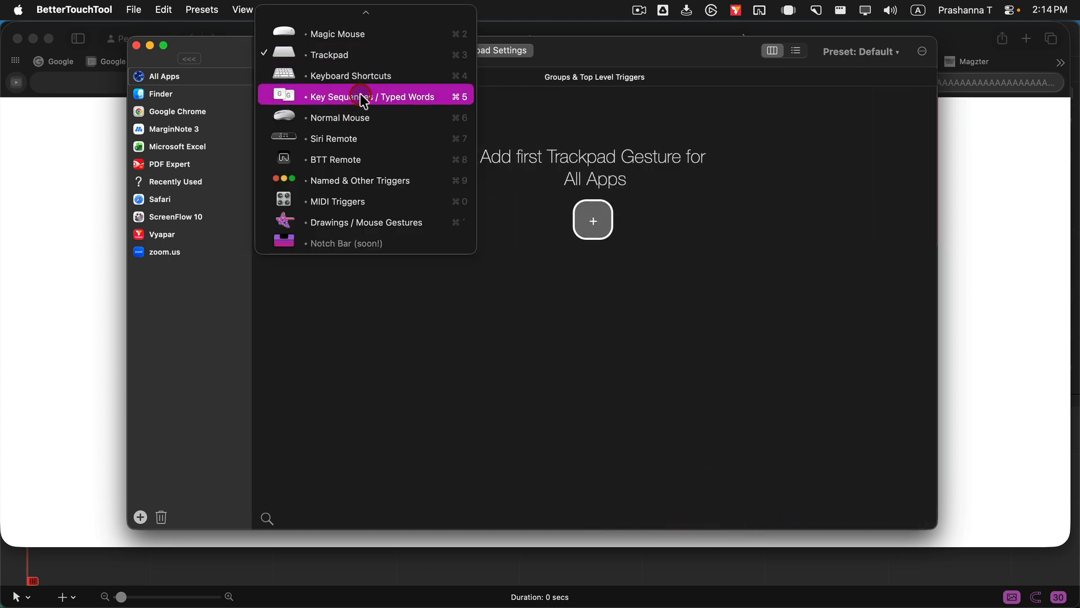
click(374, 77)
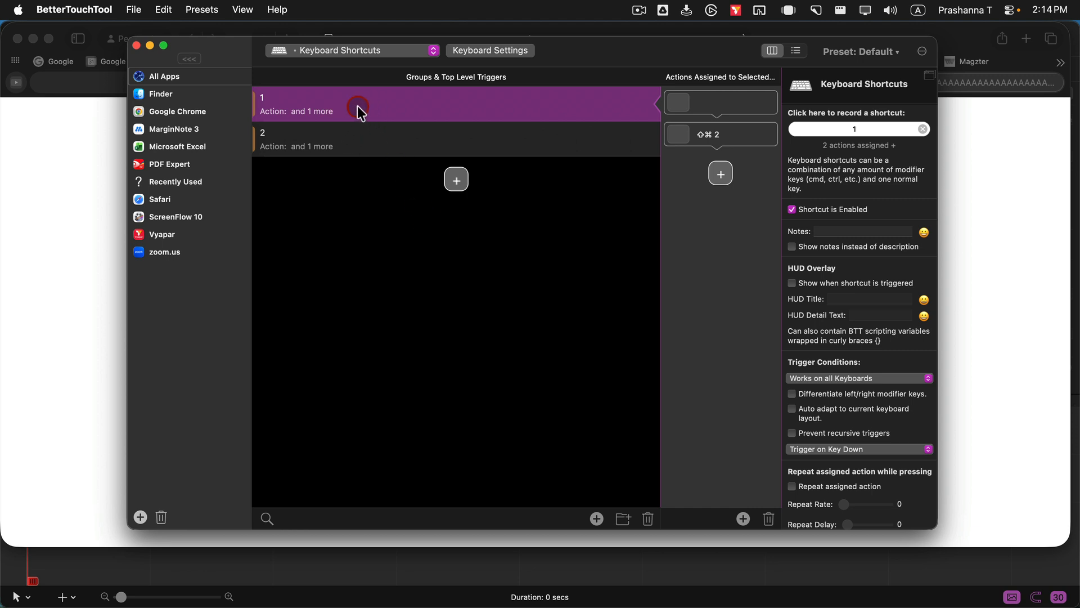
click(716, 103)
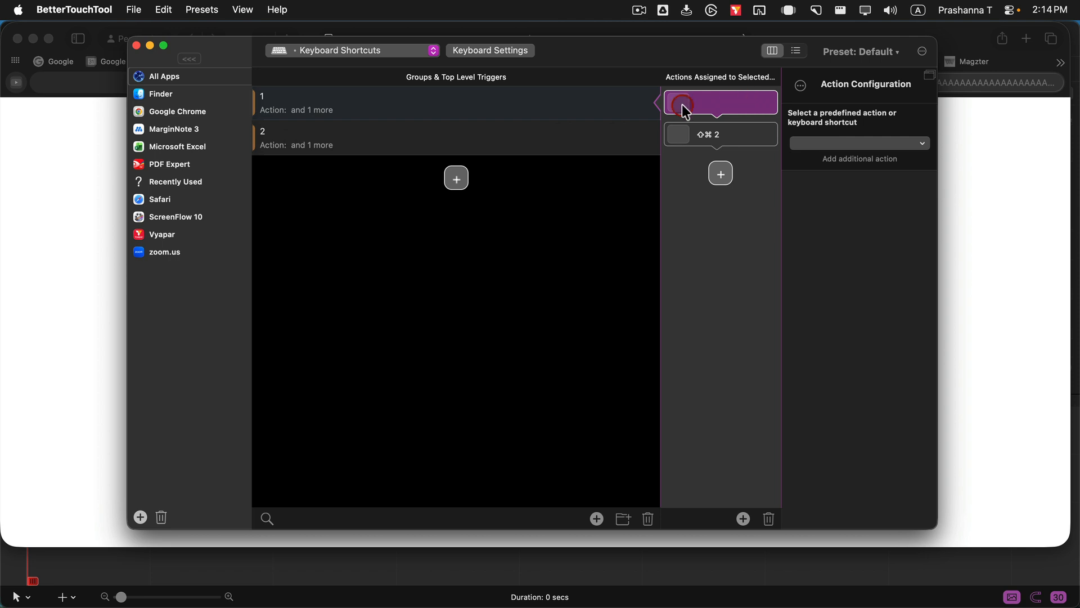
click(770, 521)
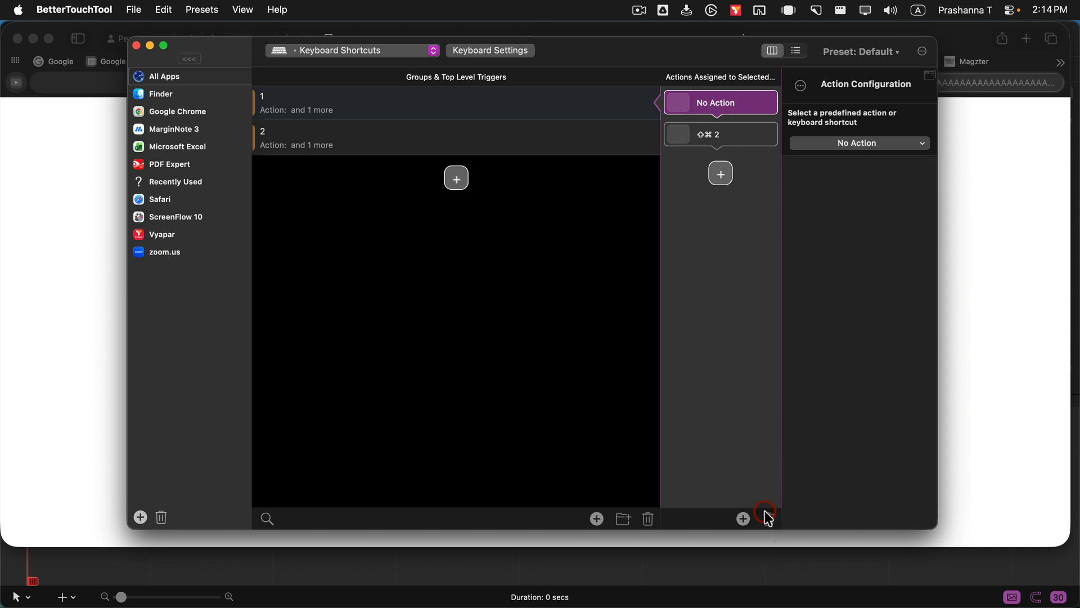
drag(741, 134, 738, 90)
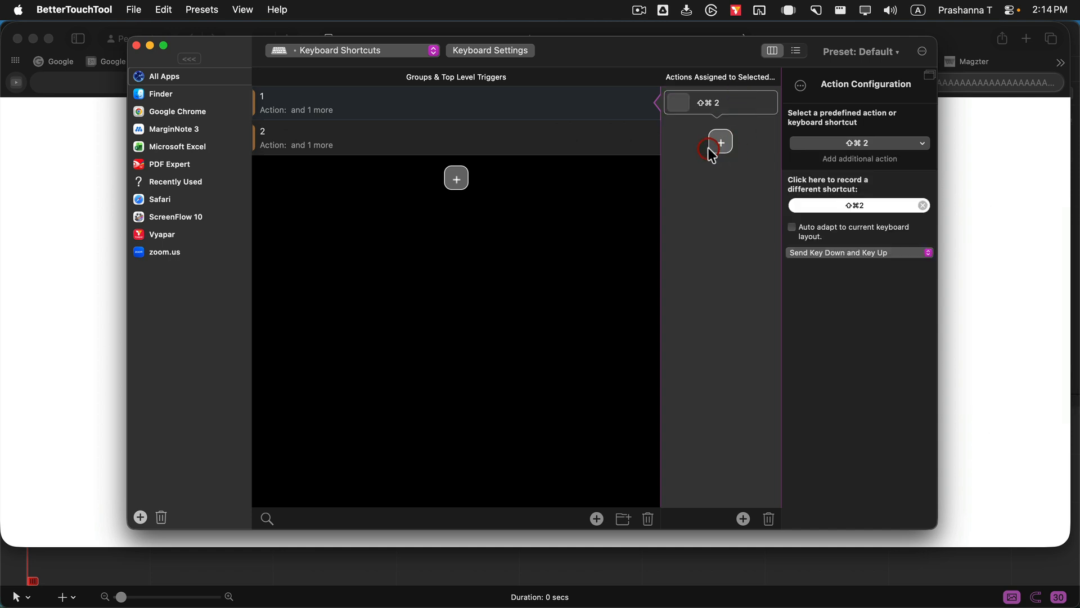
- Remove the empty action from keyboard trigger 2, leaving only the ⌃⇧⌘= action
click(468, 134)
click(742, 102)
drag(741, 98, 740, 98)
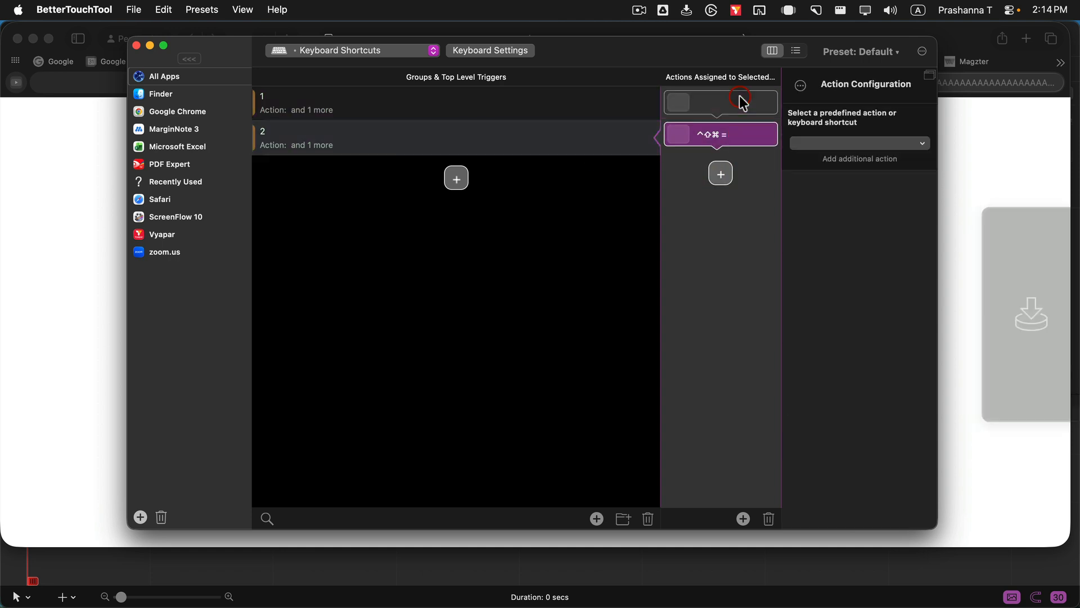
drag(712, 134, 714, 103)
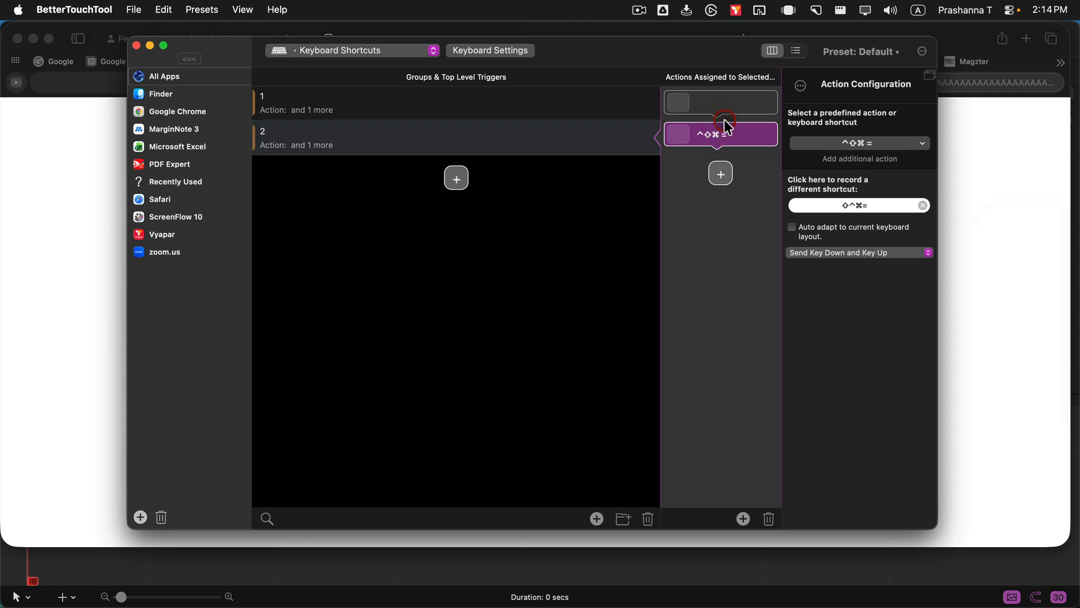
click(726, 96)
click(772, 516)
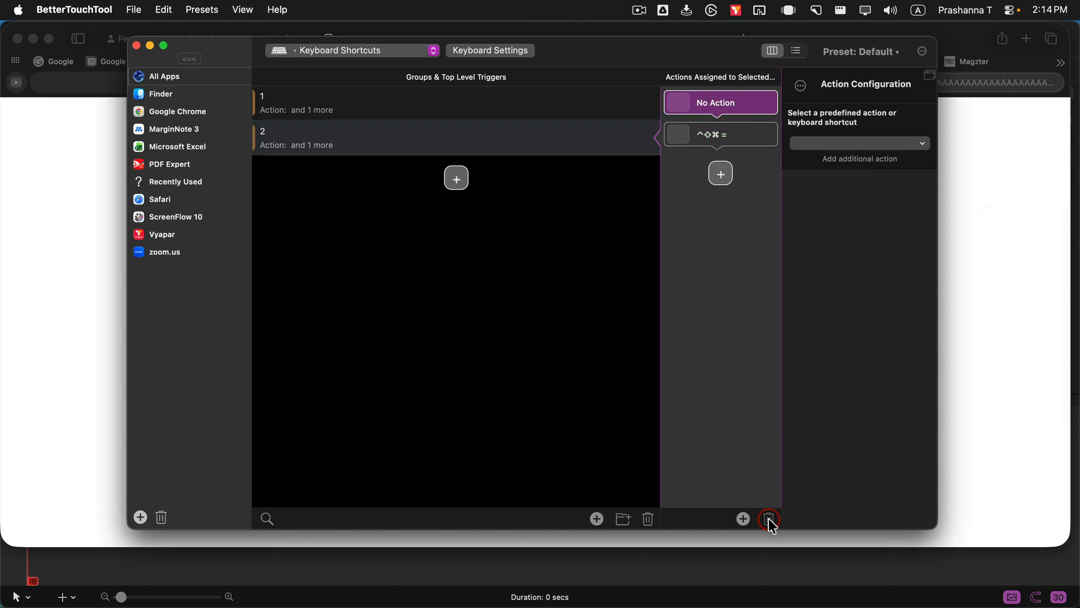
mouse_move(735, 128)
mouse_down()
mouse_move(731, 97)
mouse_move(734, 131)
mouse_up()
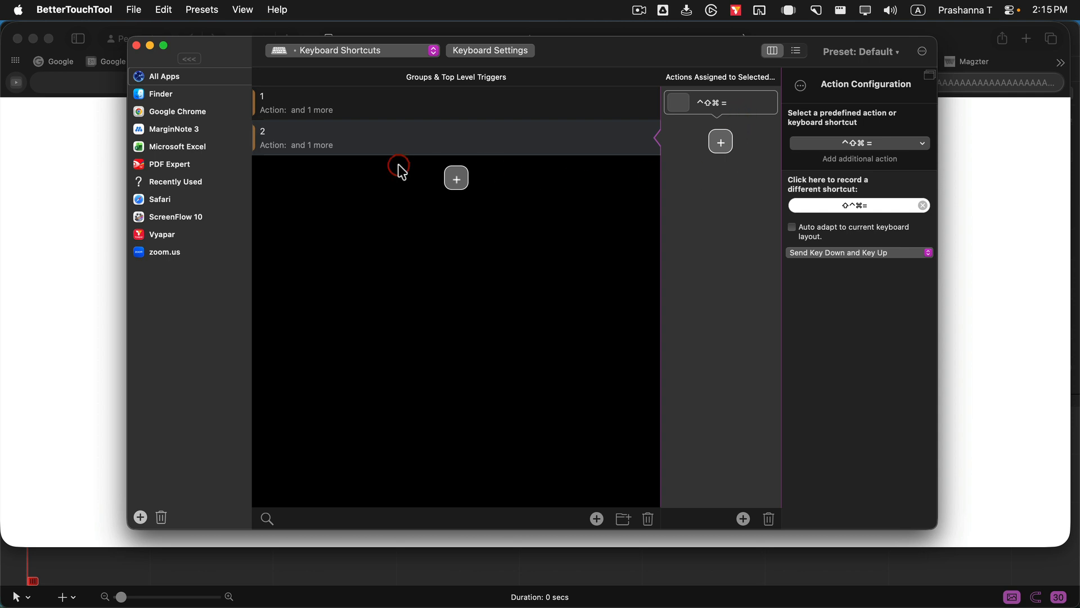
- Add a new keyboard shortcut trigger for All Apps and record Space as its key
click(460, 182)
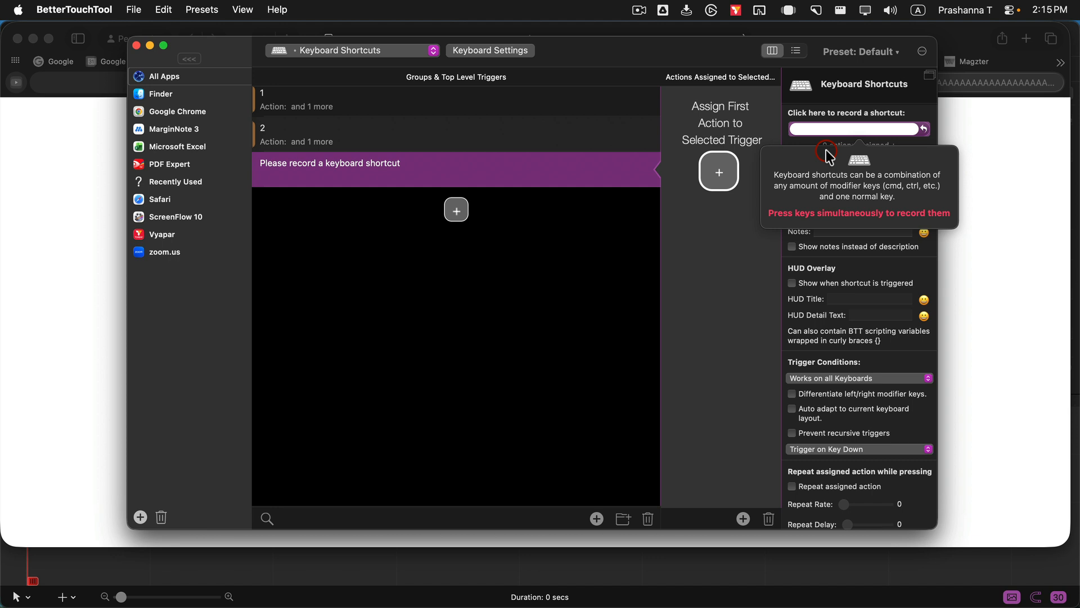
click(863, 130)
key(space)
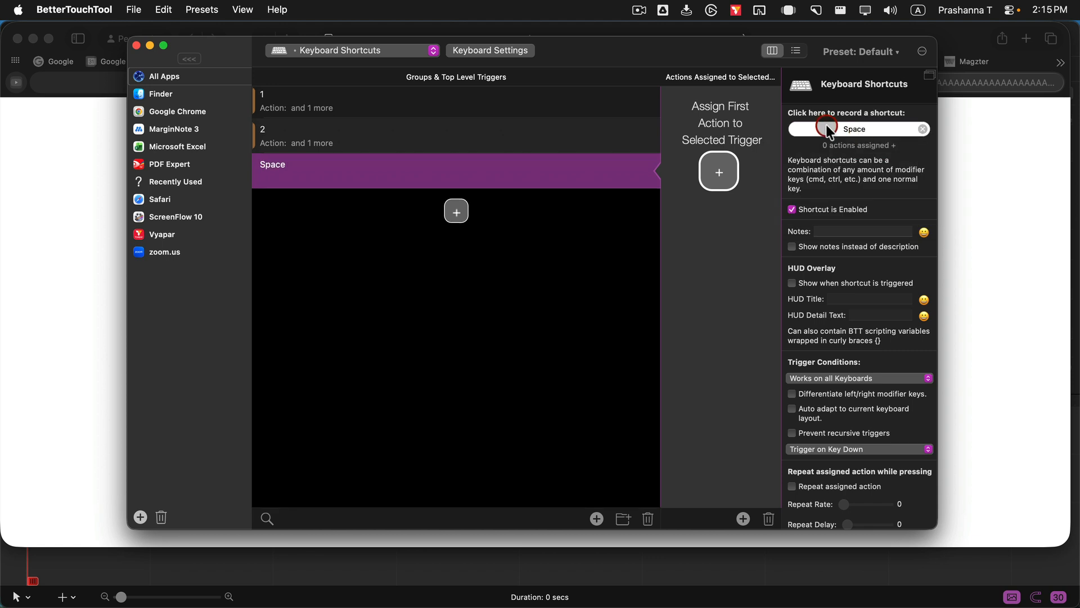
click(510, 198)
click(570, 179)
- Examine ScreenFlow's recording commands and their keyboard shortcuts, such as Stop Record and Add Marker
click(640, 10)
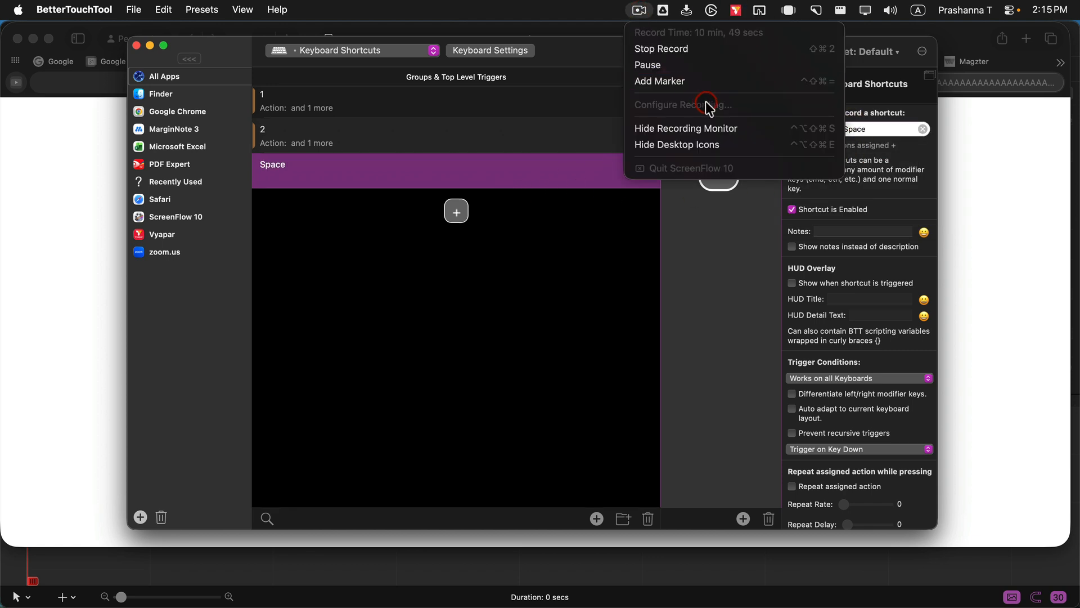
click(815, 86)
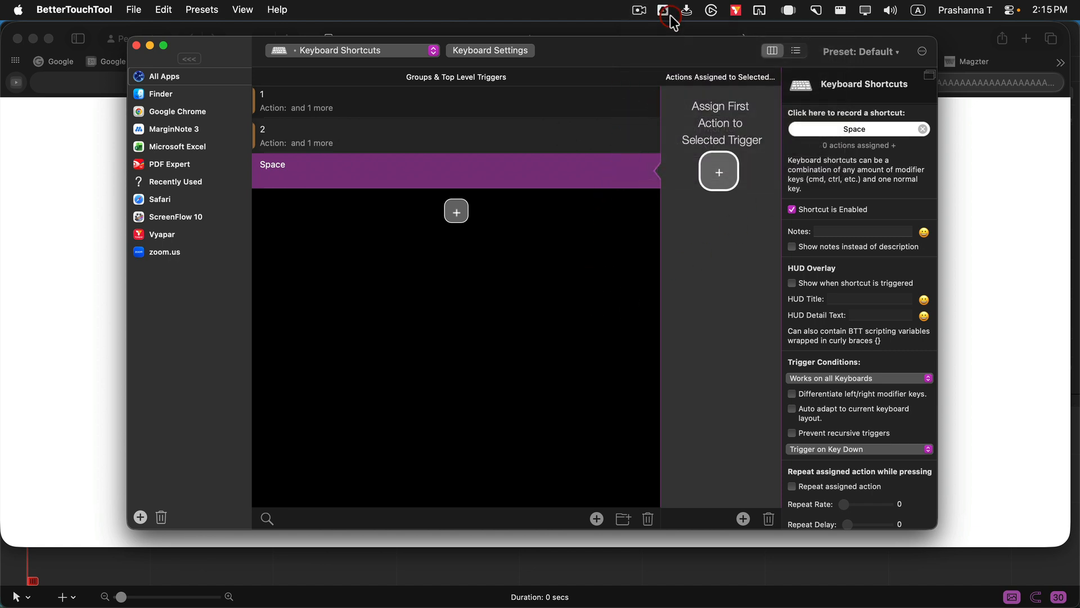
click(640, 11)
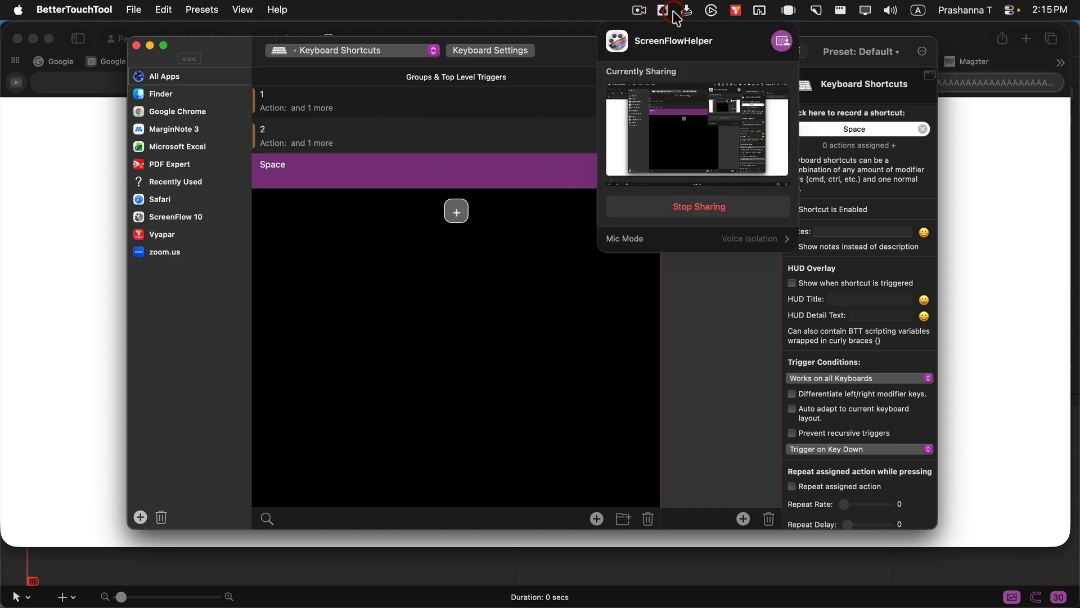
click(640, 11)
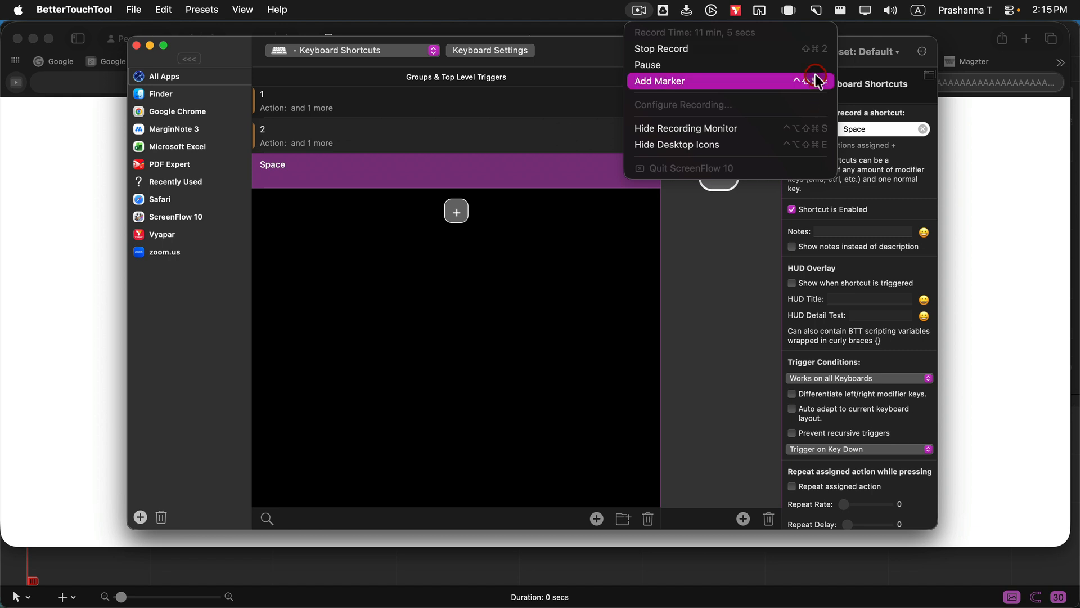
click(594, 272)
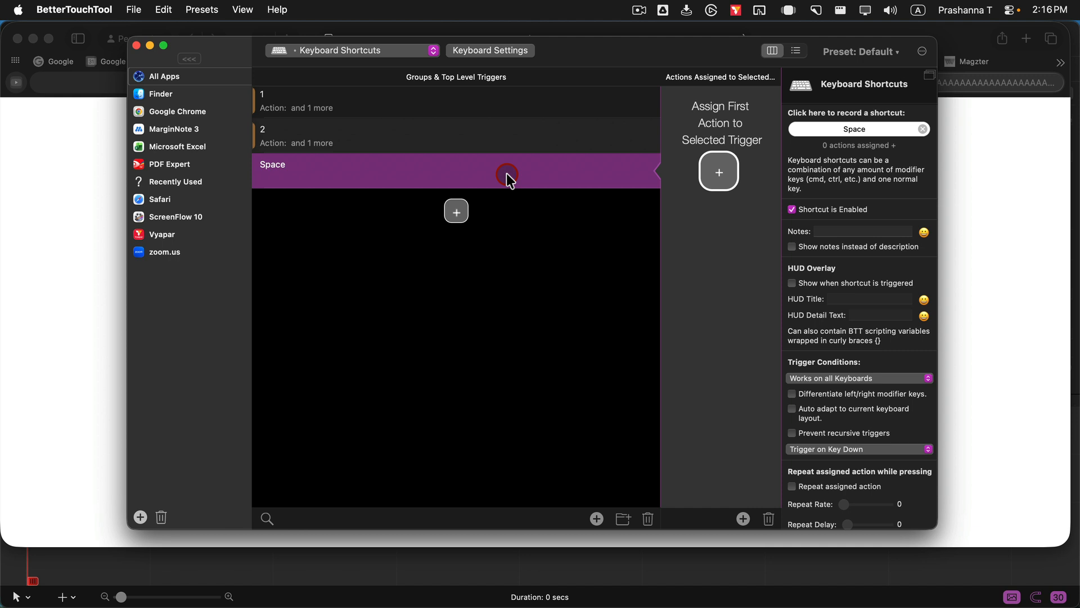
- Set the Space trigger's condition to work on keyboards with the same type as used for recording
click(850, 127)
click(852, 137)
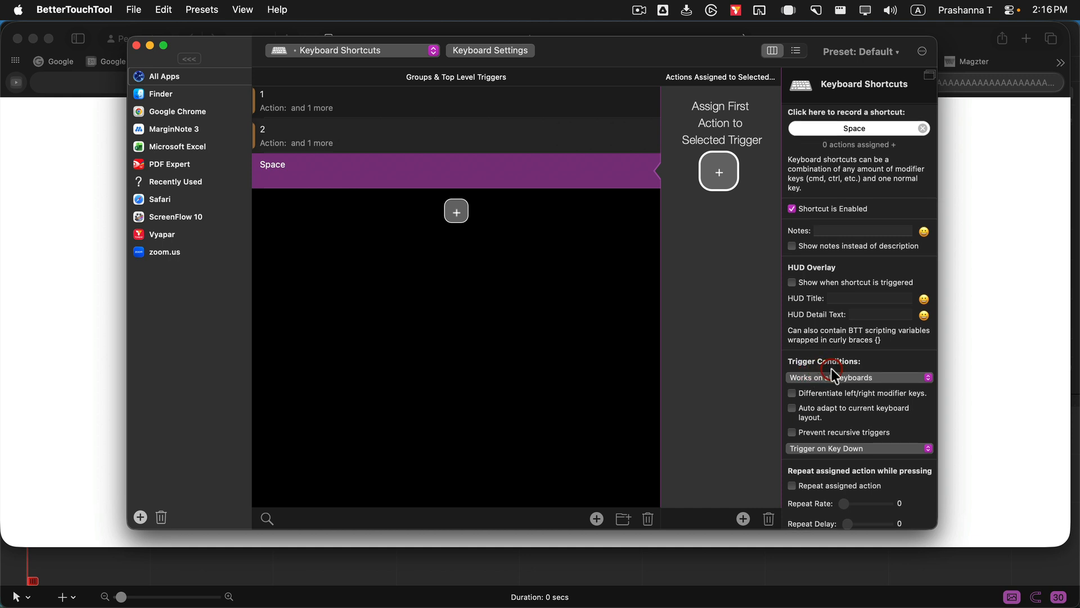
scroll(835, 374, down, 2)
click(839, 337)
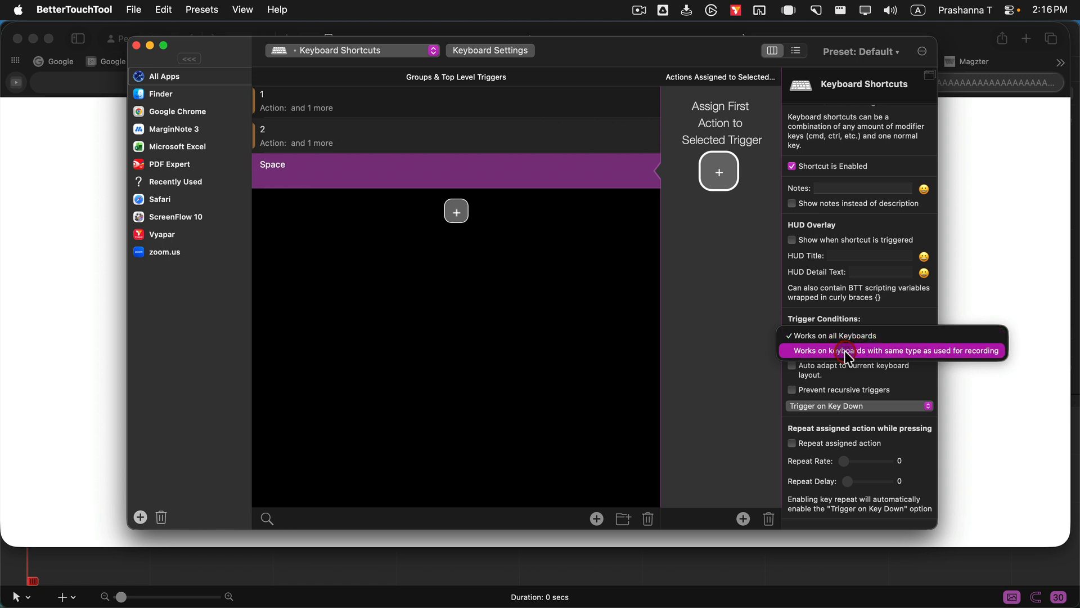
click(846, 351)
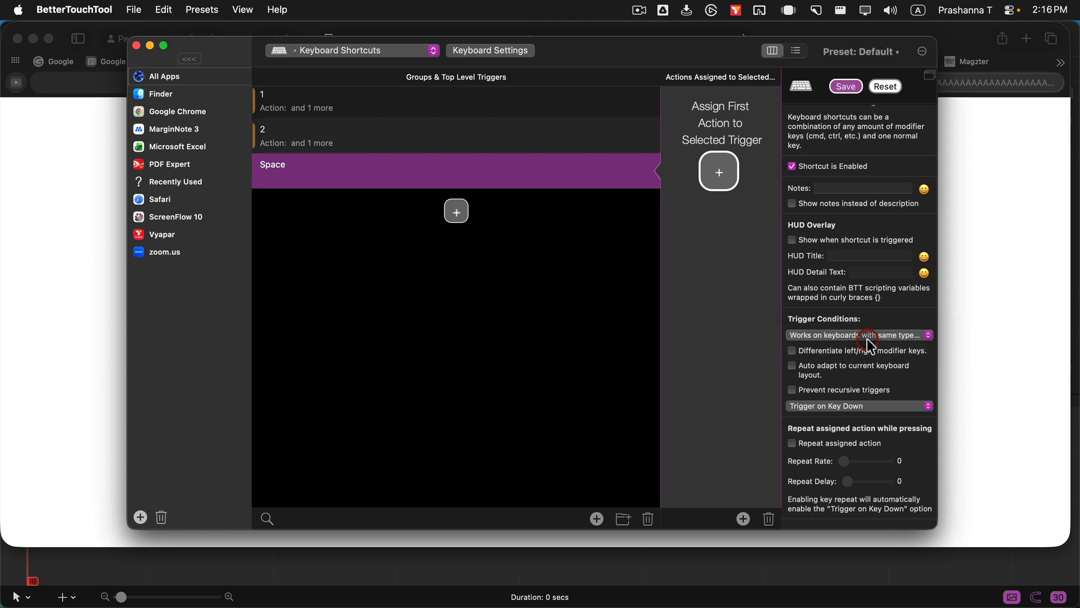
click(916, 336)
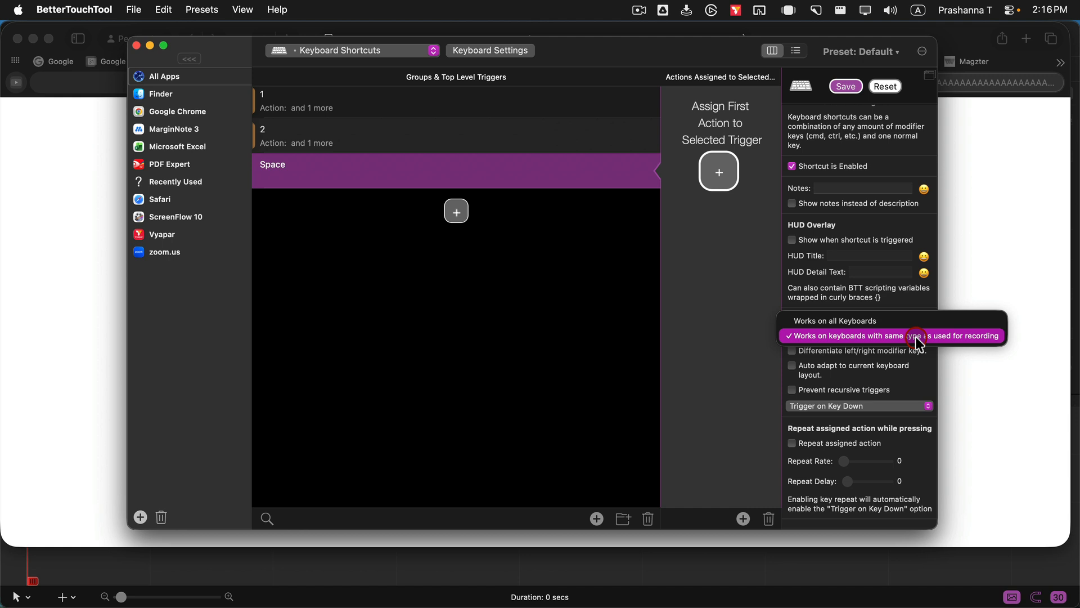
click(916, 337)
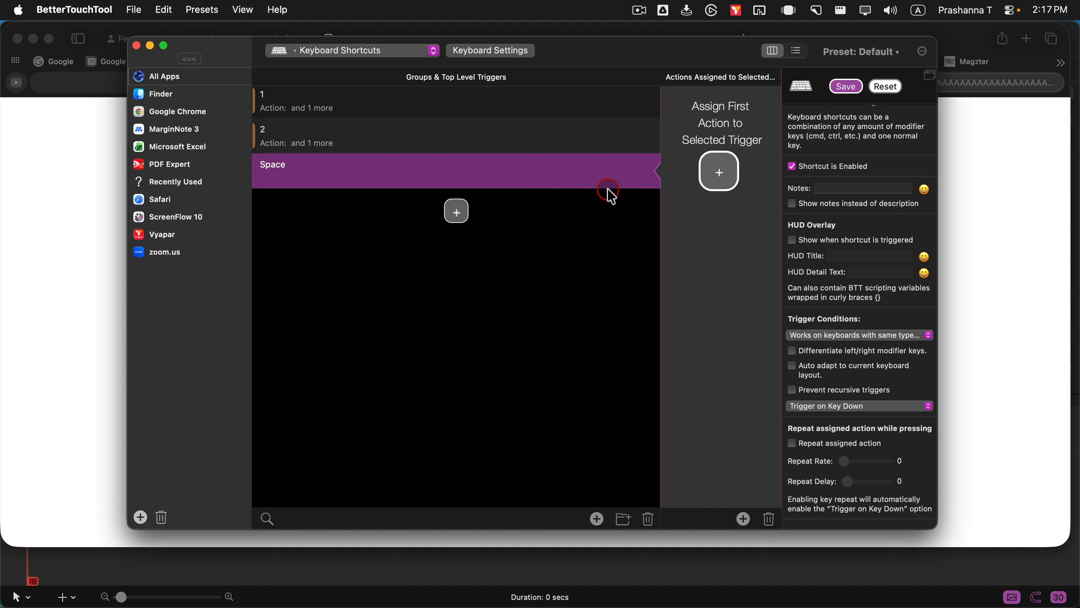
- Assign a Send Keyboard Shortcut action of ⌃⇧⌘= to the Space trigger, matching ScreenFlow's Add Marker shortcut
click(721, 178)
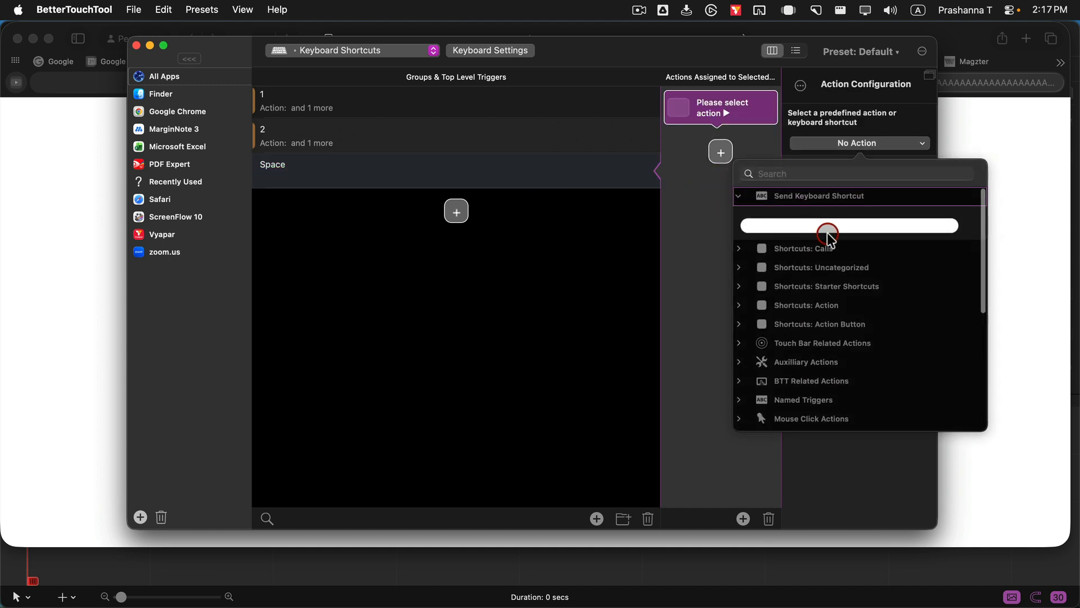
click(874, 228)
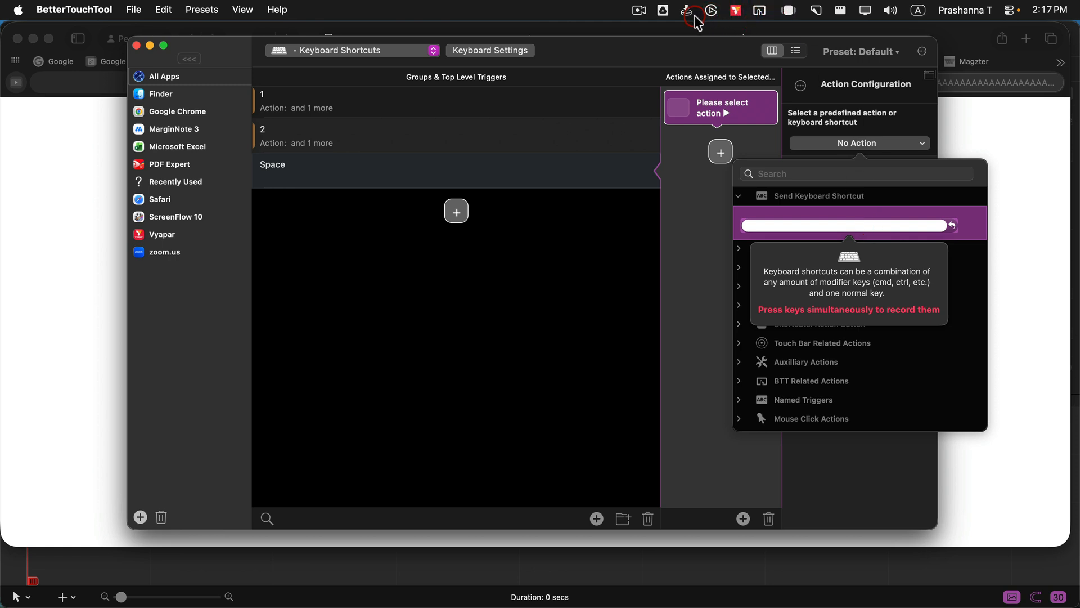
click(639, 11)
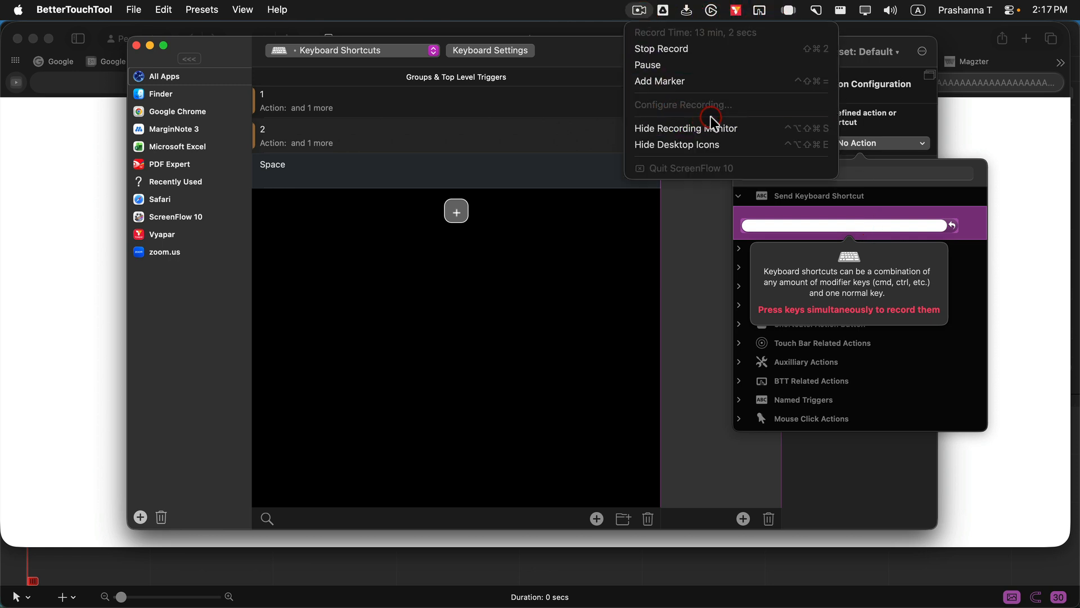
click(770, 82)
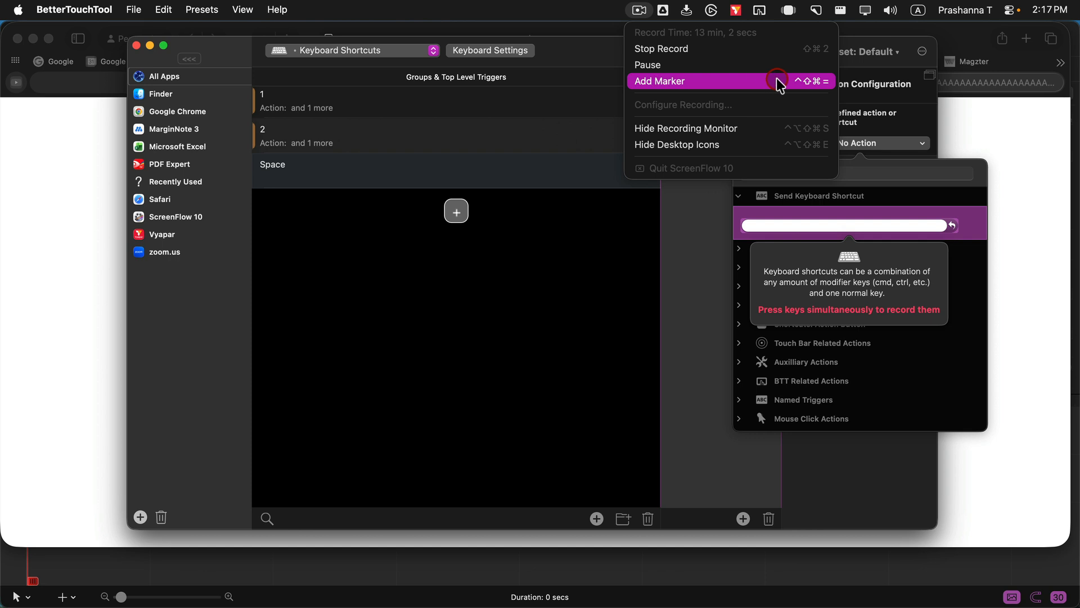
click(836, 225)
key(shift+ctrl+super)
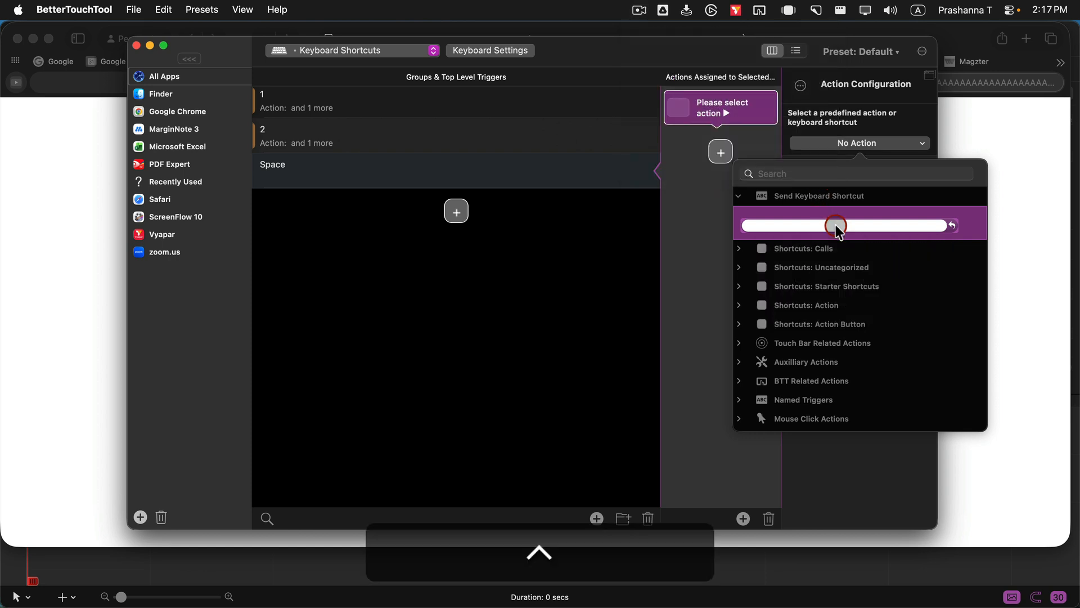
key(shift+ctrl+super+equal)
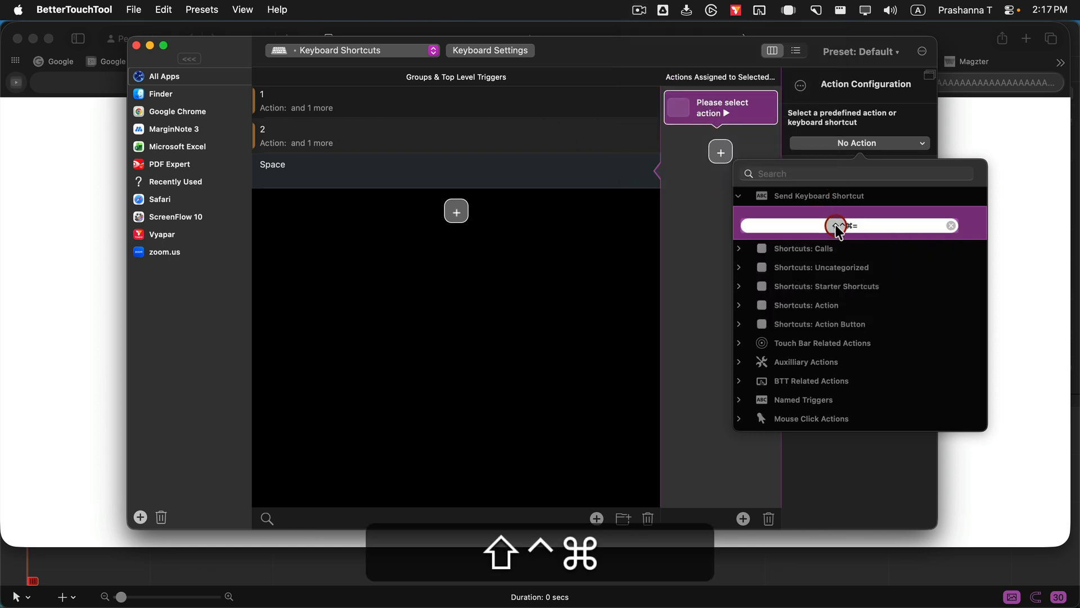
click(848, 160)
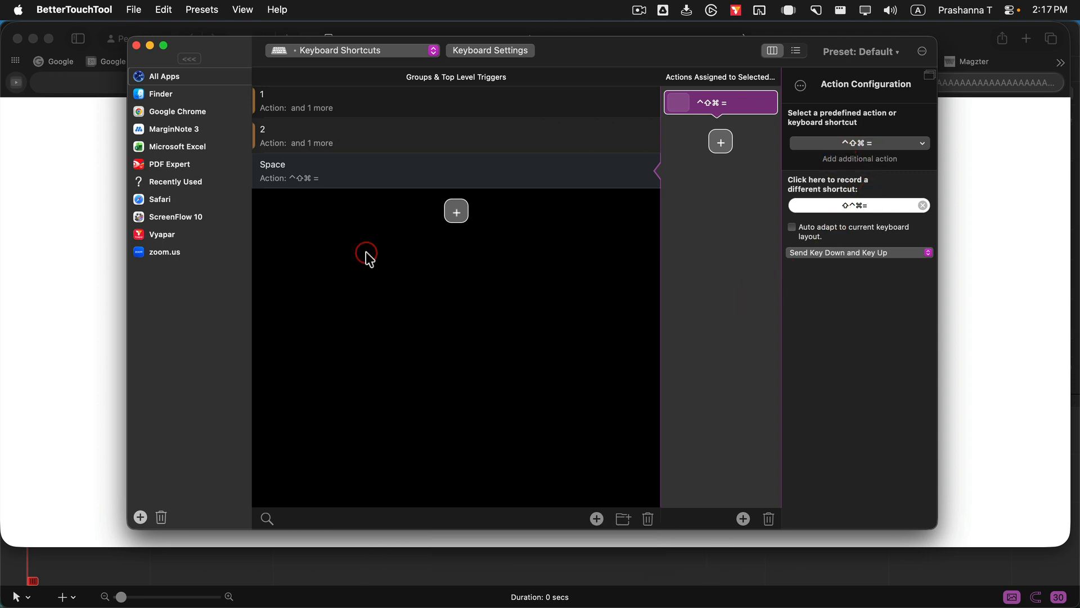
- Disable keyboard triggers 1 and 2 for All Apps
click(168, 73)
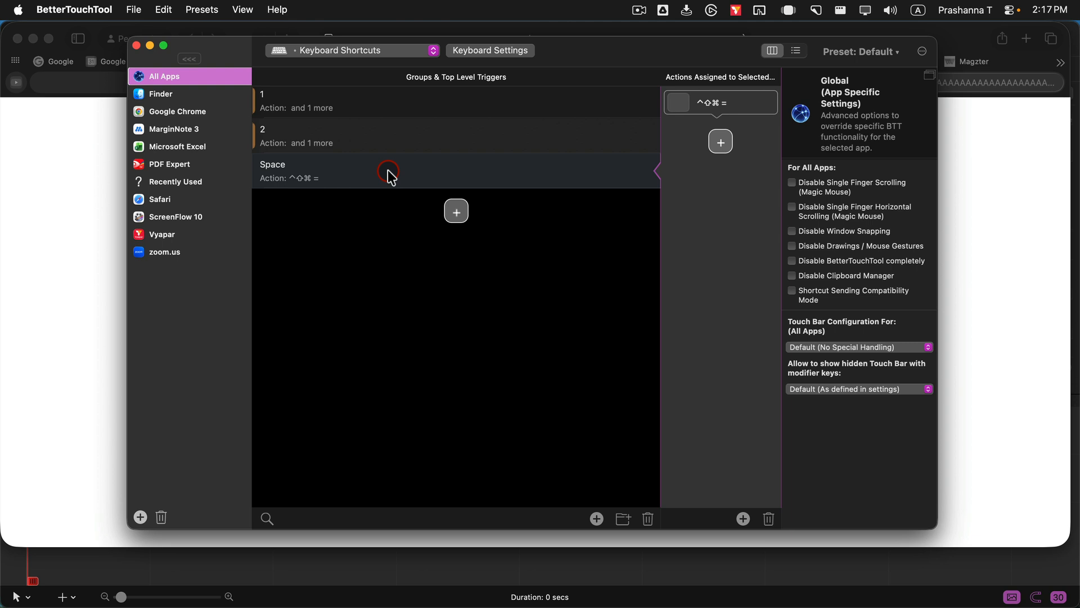
click(334, 103)
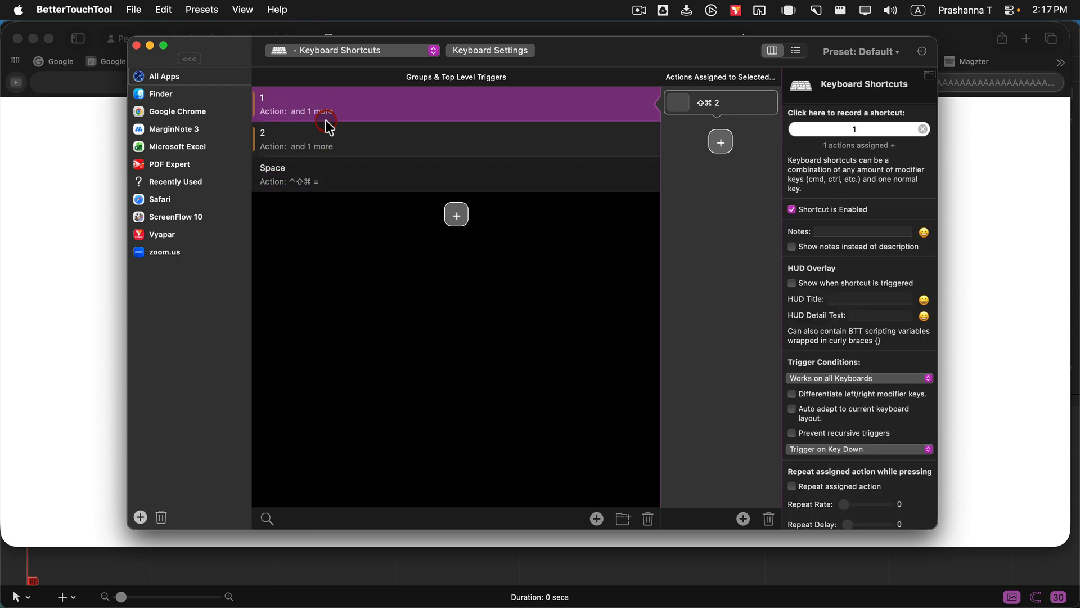
key(super+e)
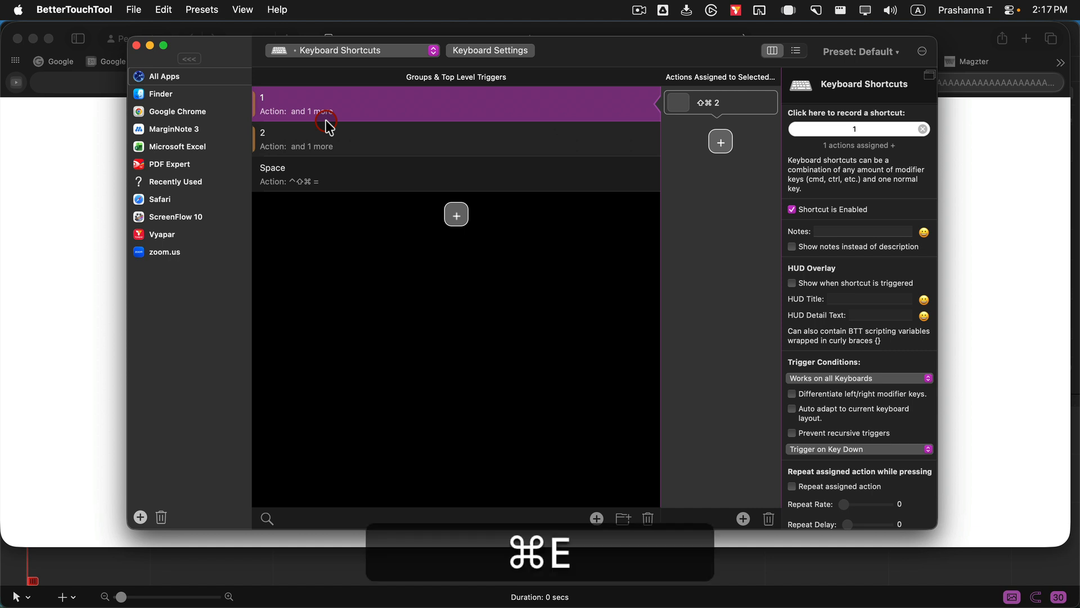
key(super+d)
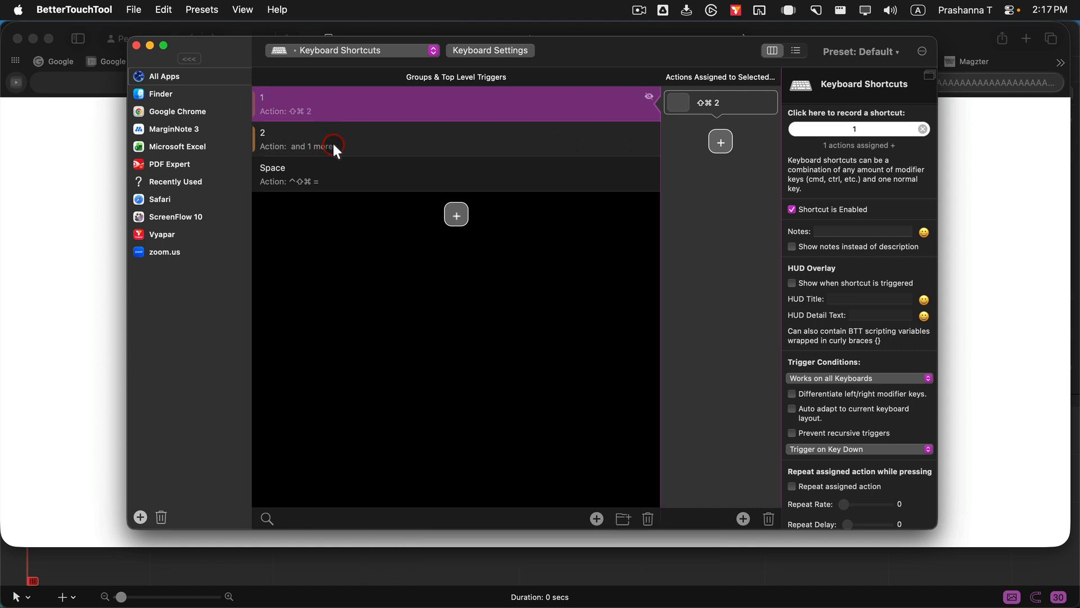
click(332, 141)
key(super+d)
click(407, 114)
- Switch to the trackpad image page in Safari and stop the ScreenFlow recording
click(57, 356)
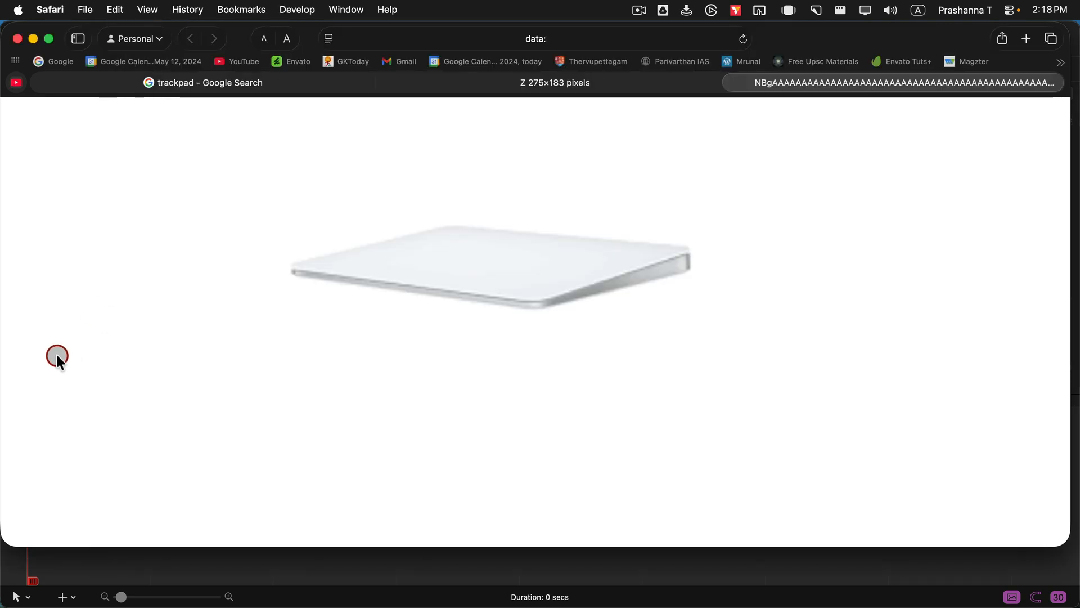
scroll(393, 288, up, 3)
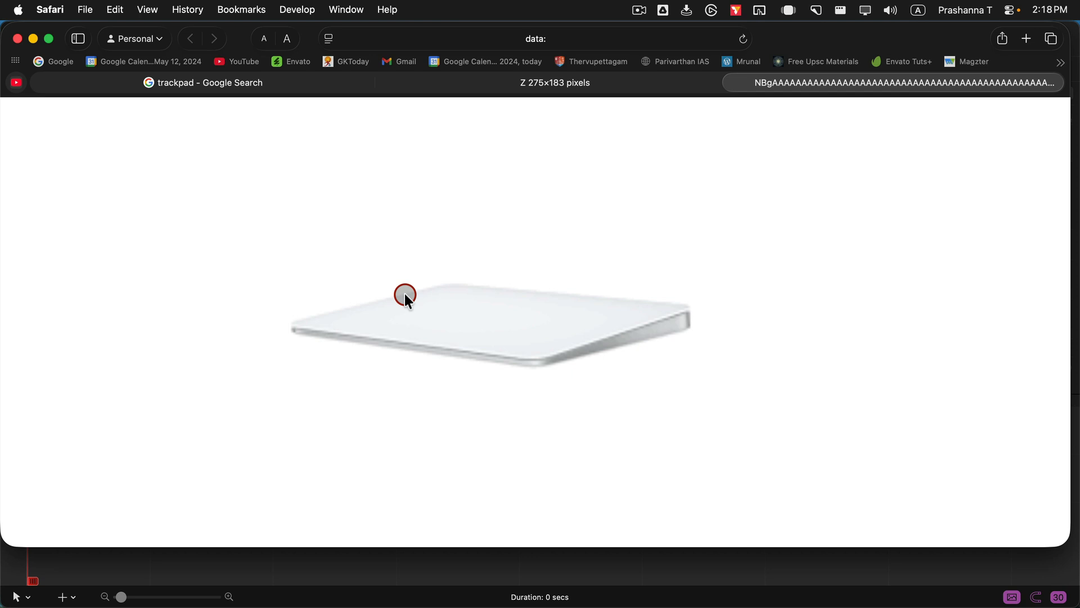
key(ctrl)
click(640, 12)
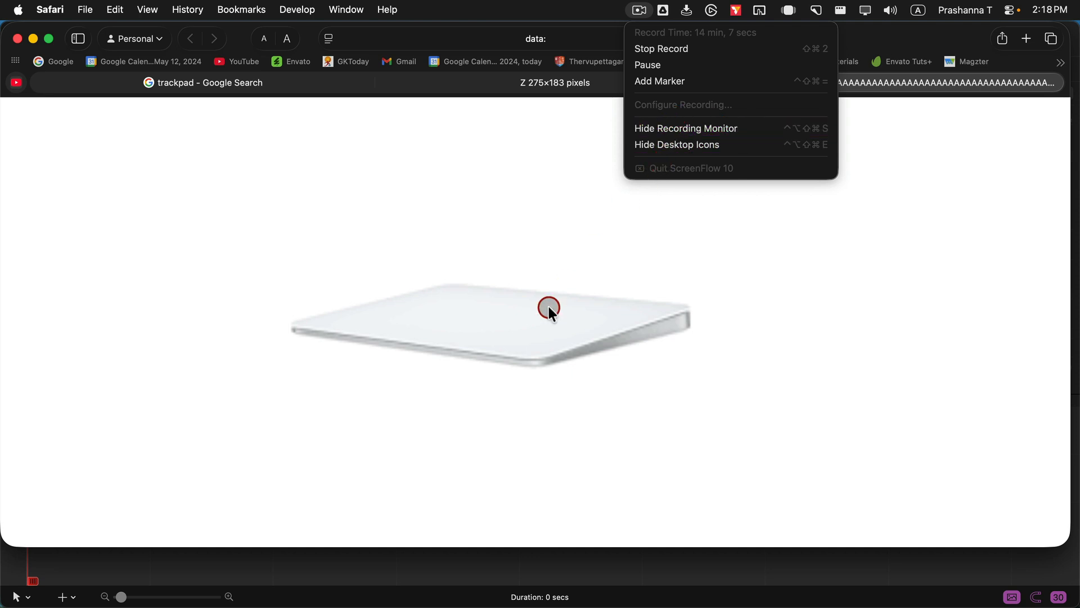
click(659, 48)
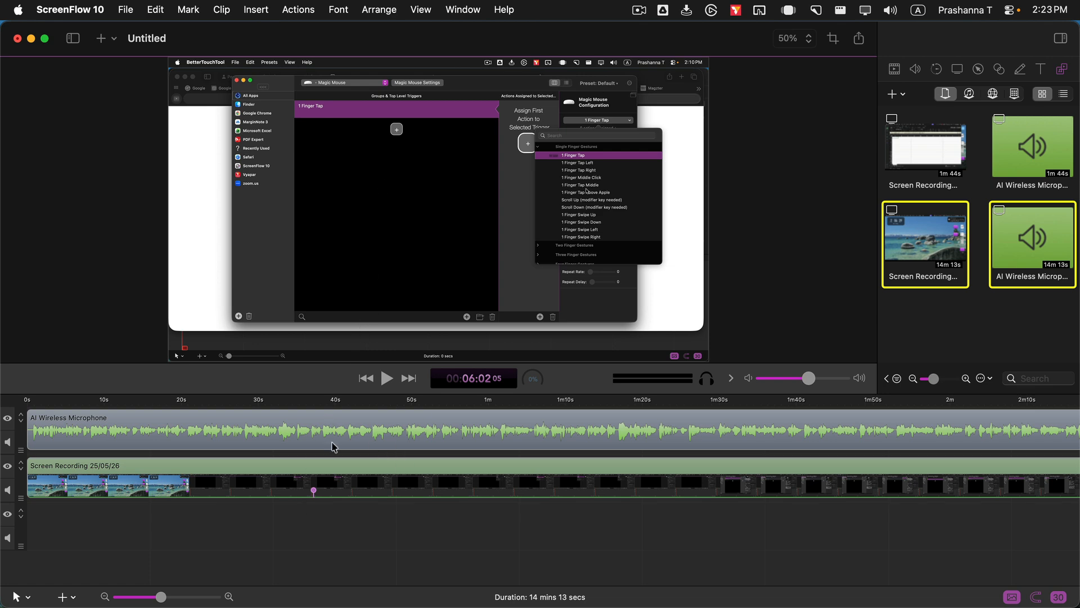
- Move the playhead to the first marker in the screen recording clip and look along the timeline for further markers
click(314, 419)
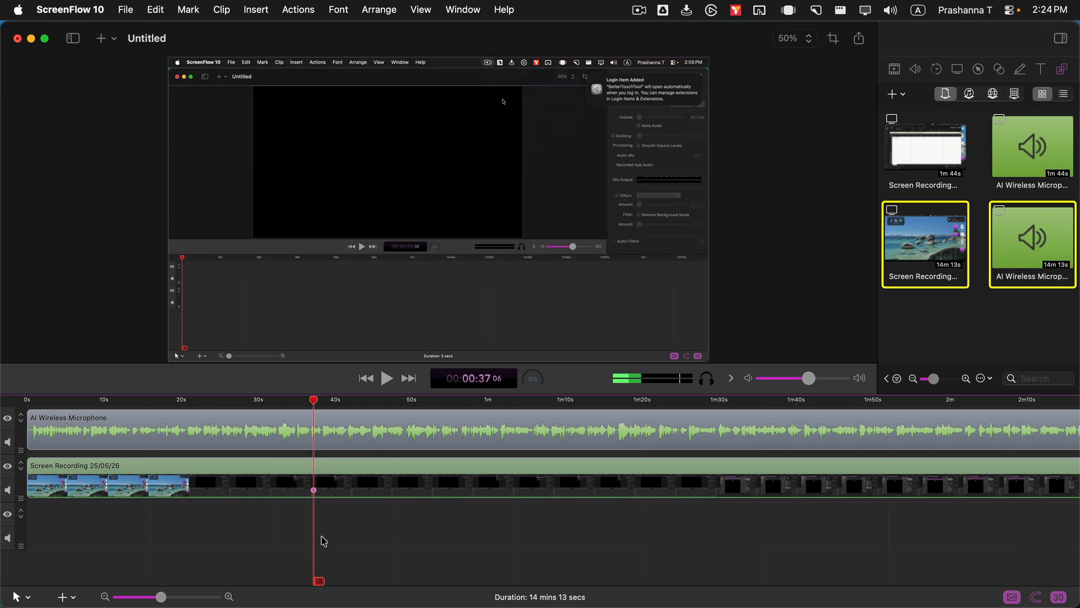
scroll(431, 490, right, 15)
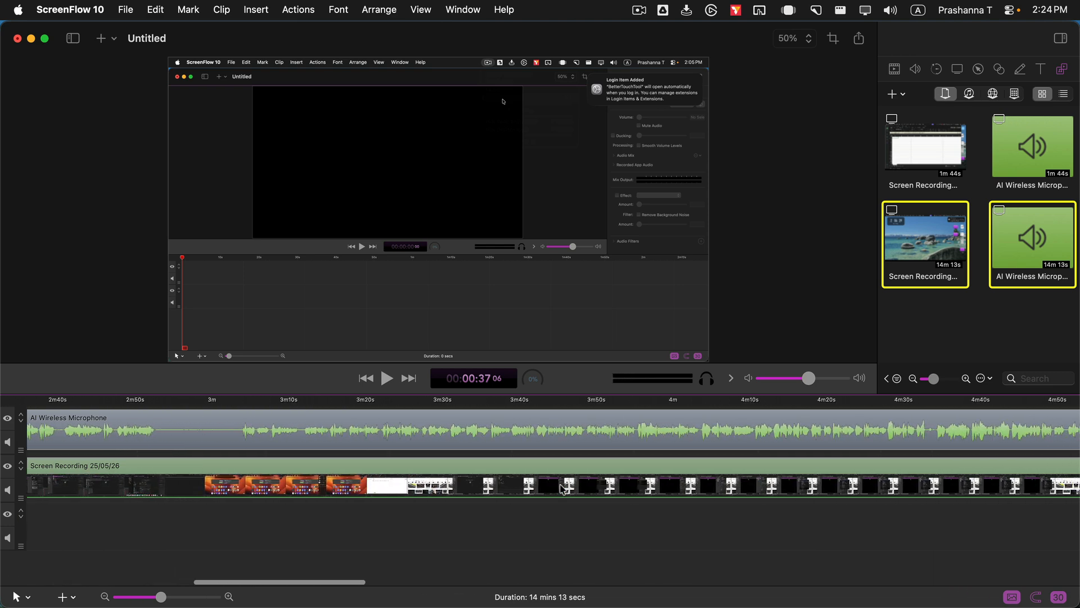
scroll(336, 482, right, 20)
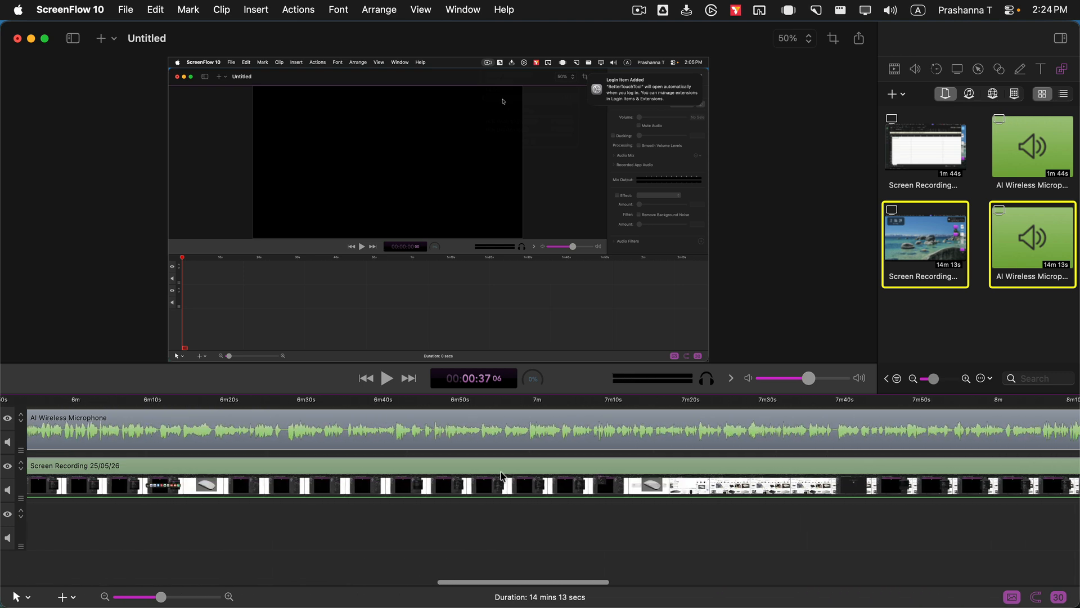
scroll(501, 476, right, 10)
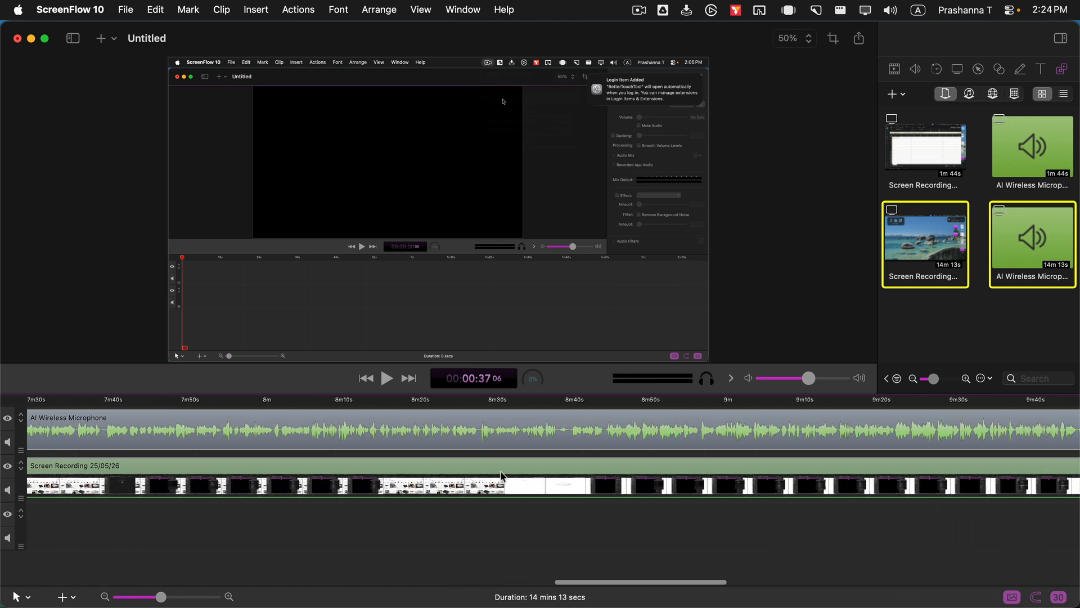
- Switch to Safari and search Google Images for "cinema cut clipboard"
key(super+Tab)
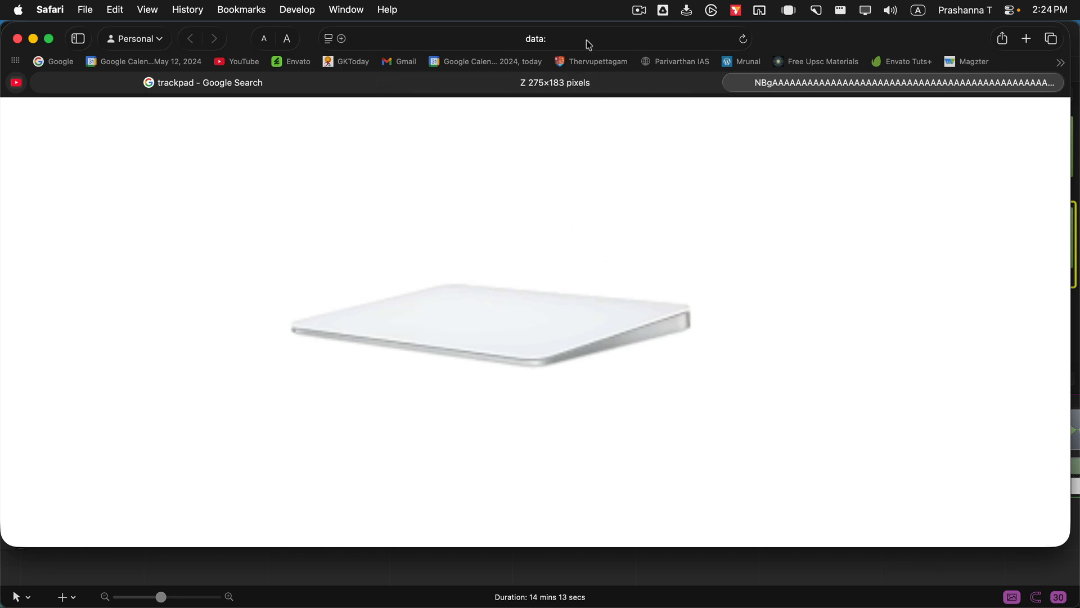
click(586, 40)
text(ci)
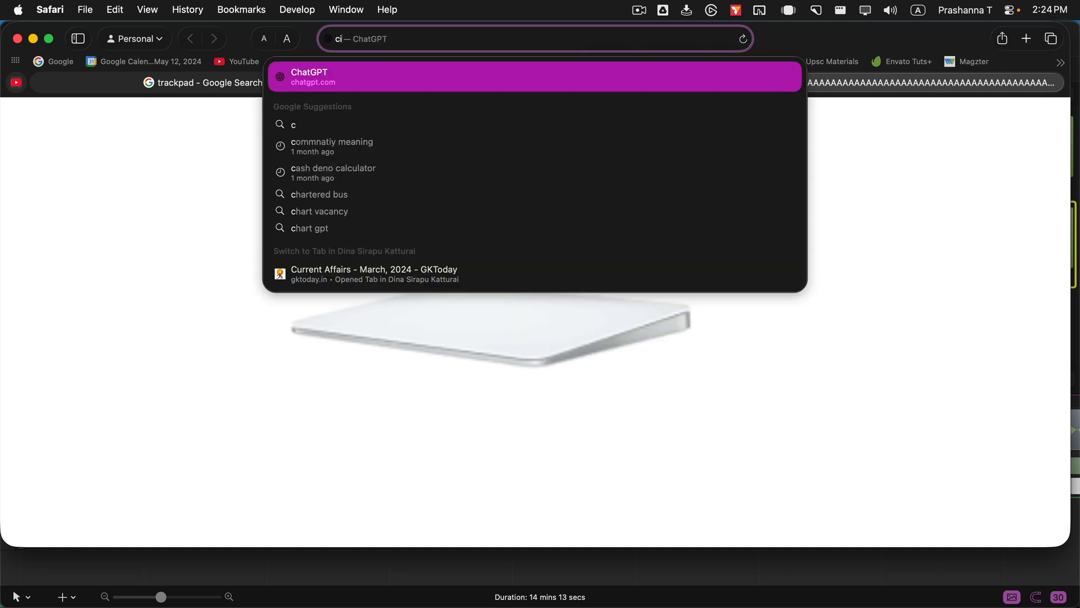
text(nmaa c)
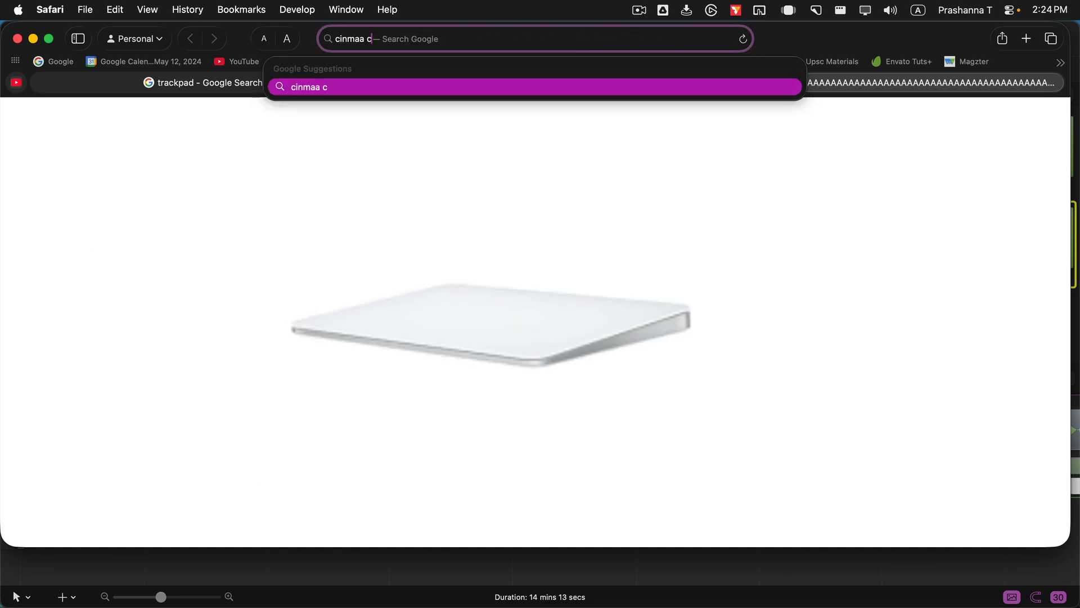
text(ut clipboard)
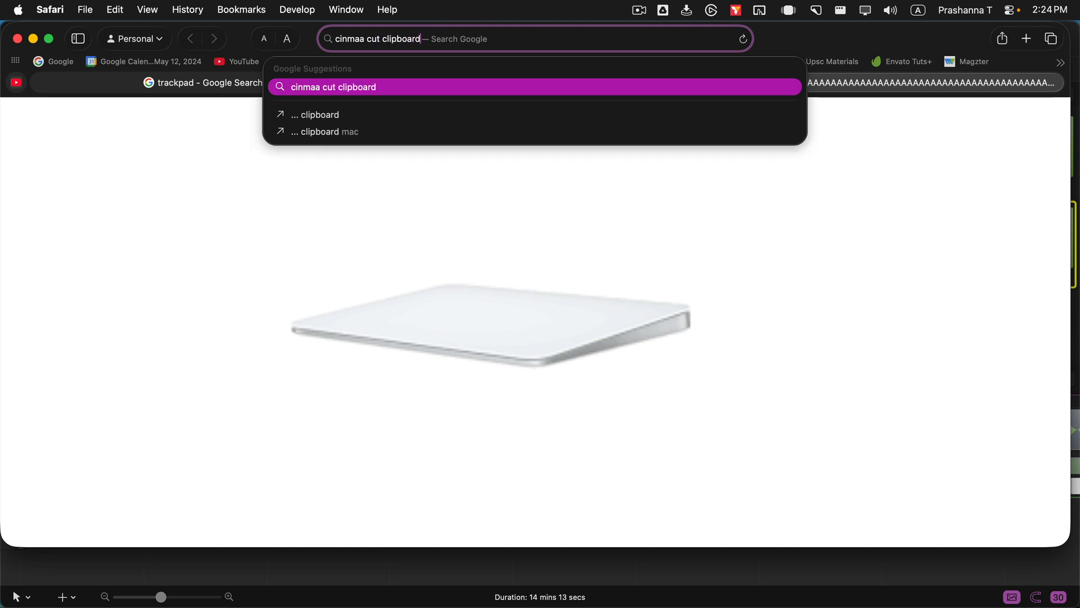
key(Return)
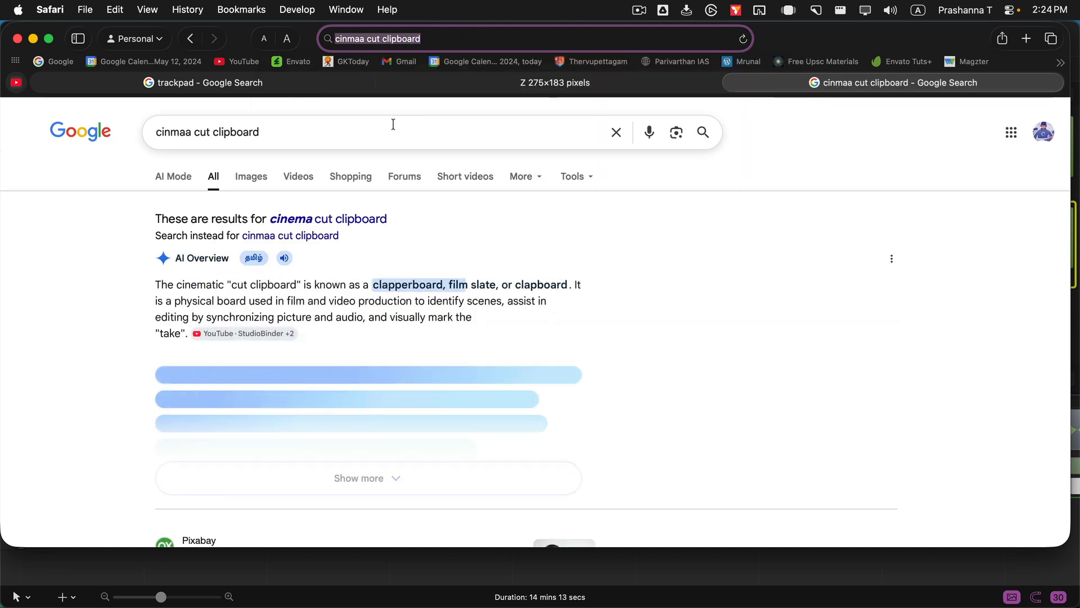
click(252, 177)
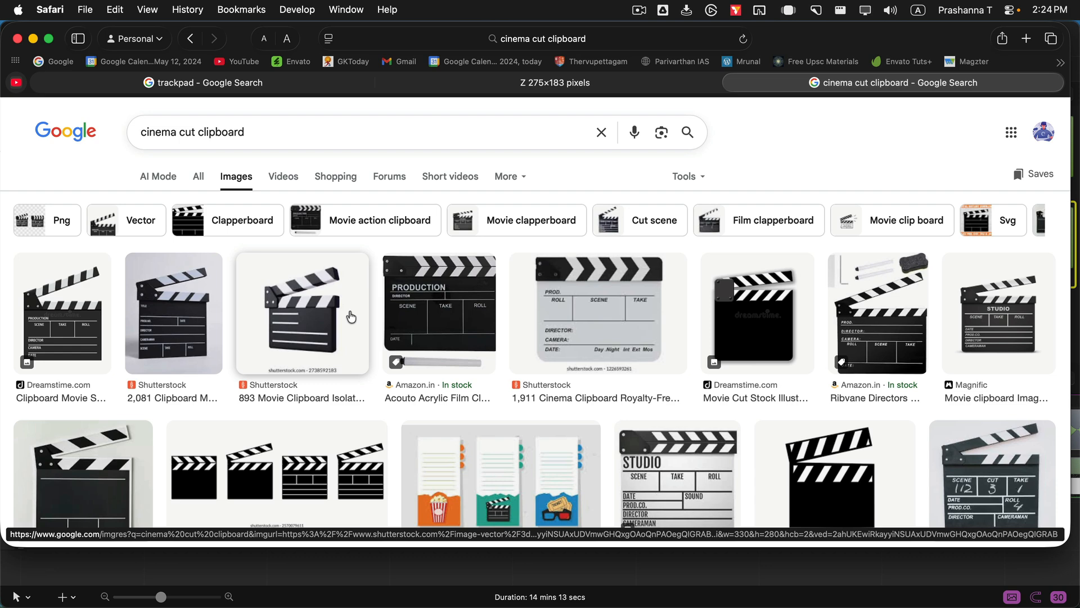
- Switch to ScreenFlow and step the playhead between the markers near the end of the screen recording
key(super+Tab)
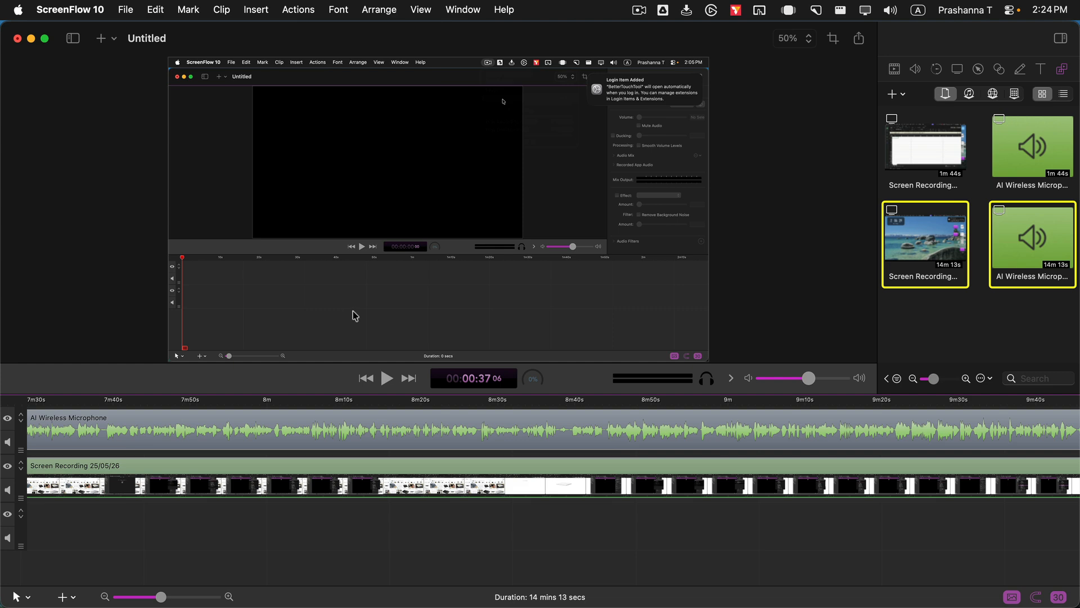
scroll(617, 505, right, 10)
scroll(616, 504, right, 8)
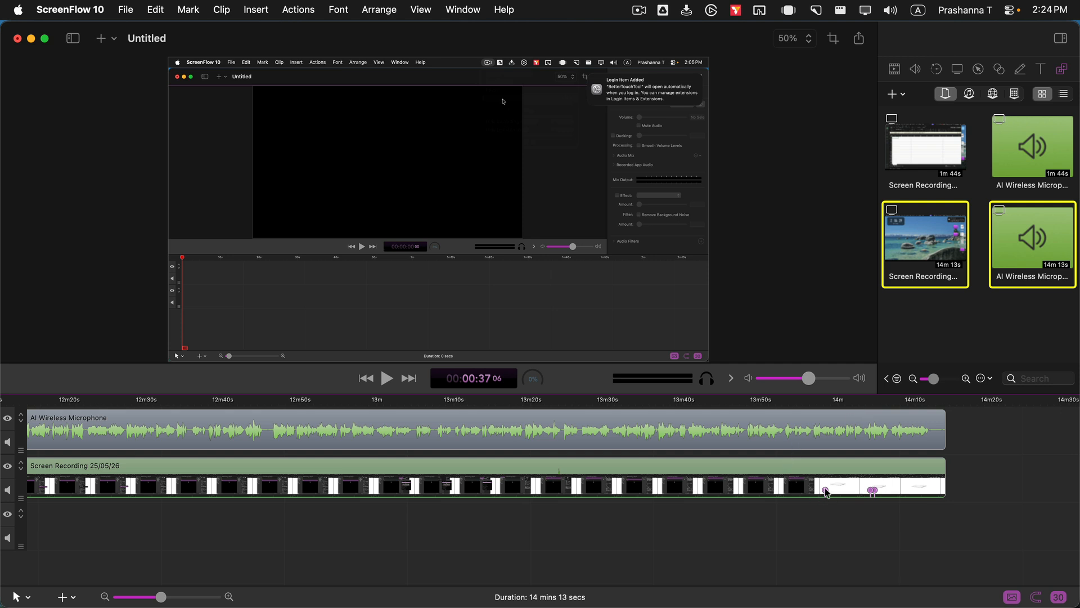
click(825, 401)
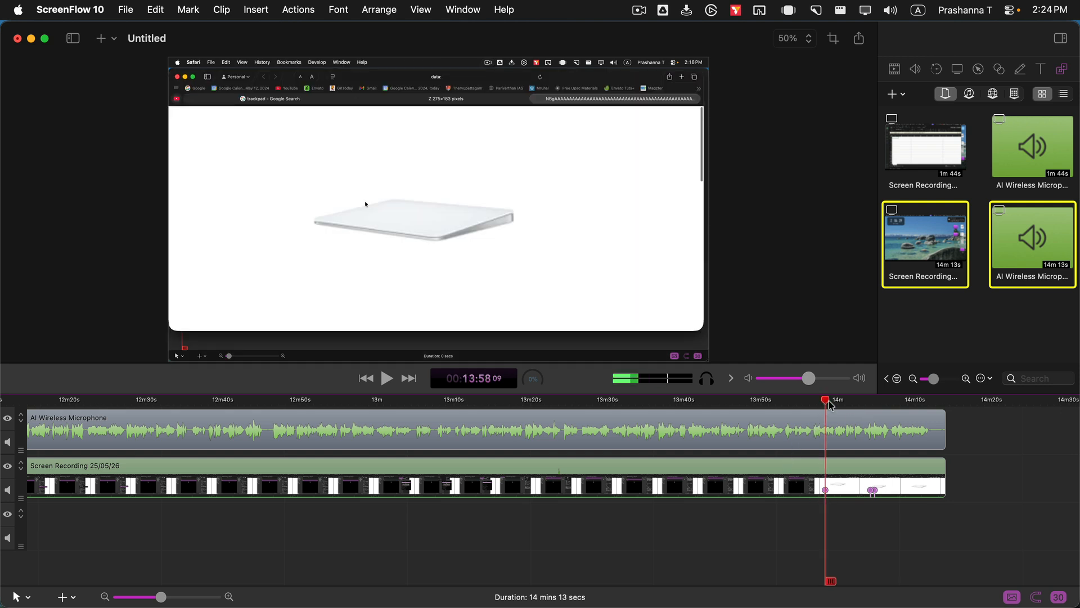
click(869, 401)
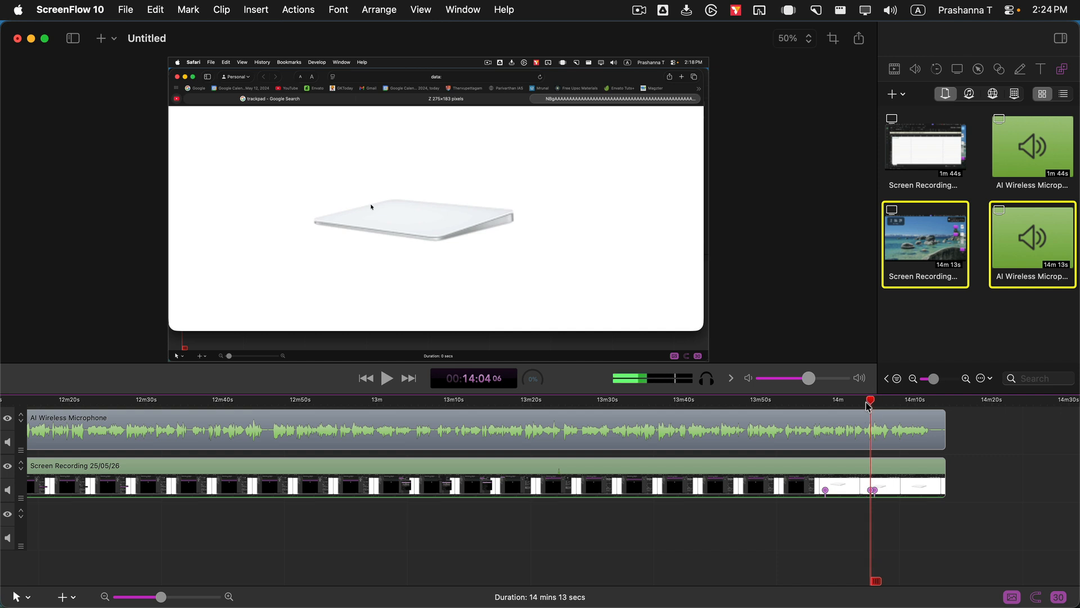
key(super+Left)
key(super+Left)
key(super+Left)
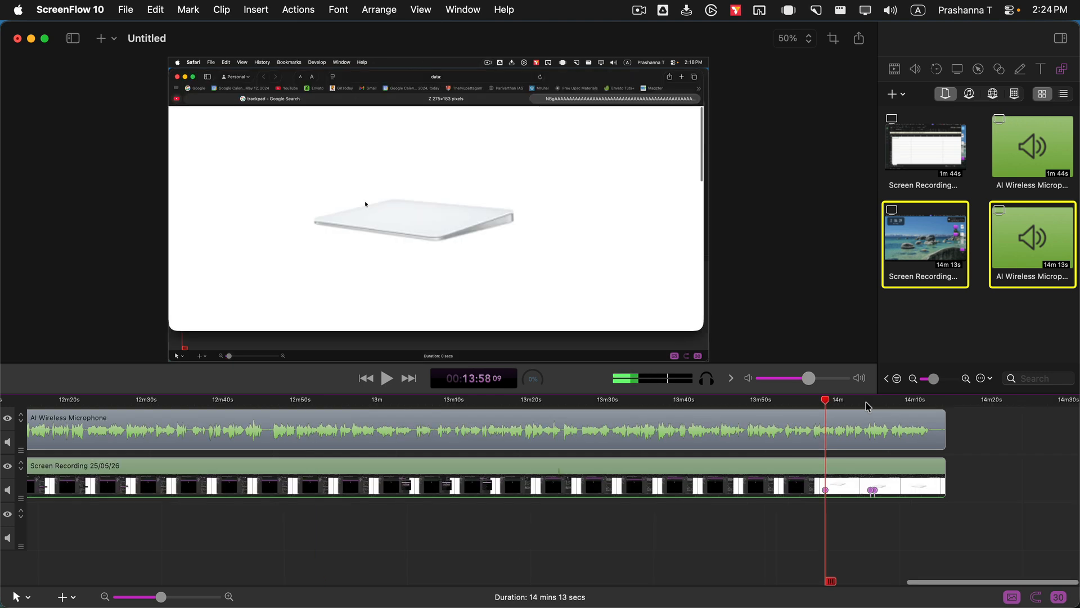
key(super+z)
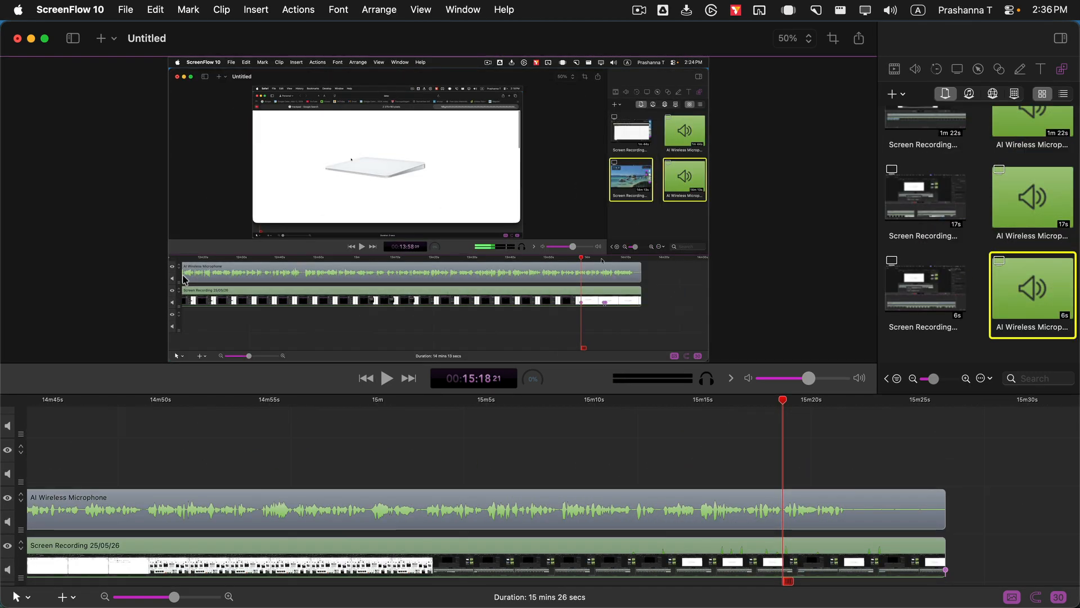
- Switch to Safari and replace the Google Images search with "key board latyout"
key(super+Tab)
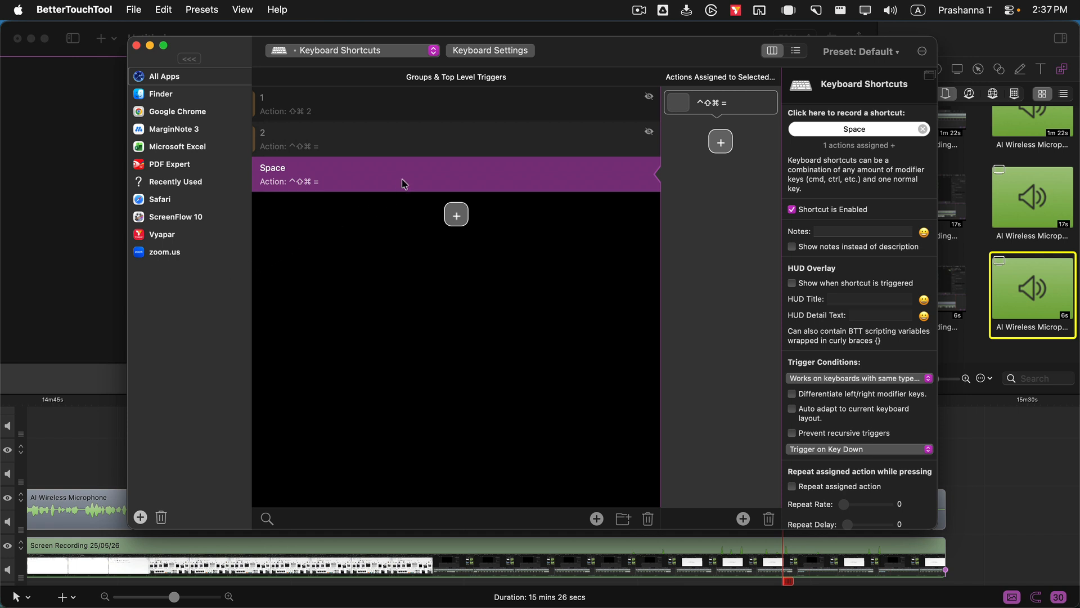
mouse_move(265, 591)
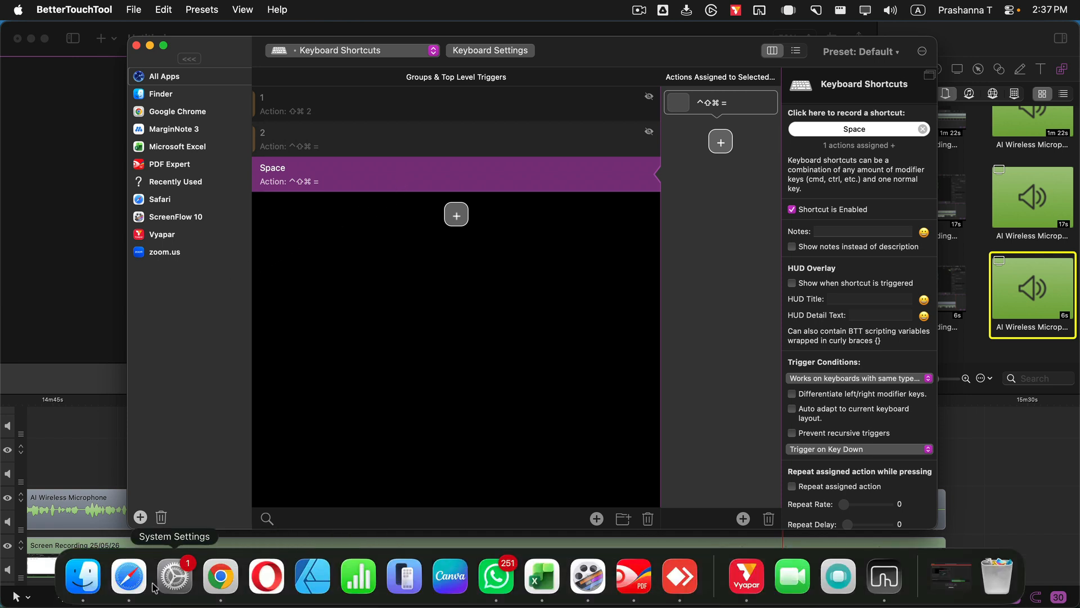
click(129, 579)
click(305, 143)
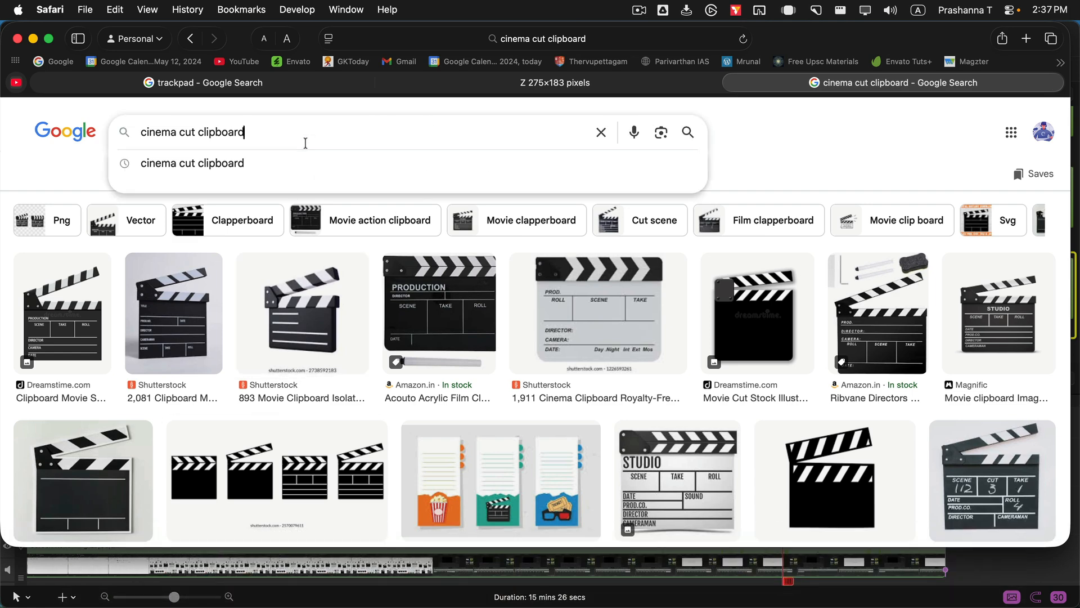
key(BackSpace)
key(BackSpace)
key(BackSpace)
key(BackSpace)
key(BackSpace)
key(BackSpace)
key(BackSpace)
key(BackSpace)
key(BackSpace)
key(BackSpace)
key(BackSpace)
key(BackSpace)
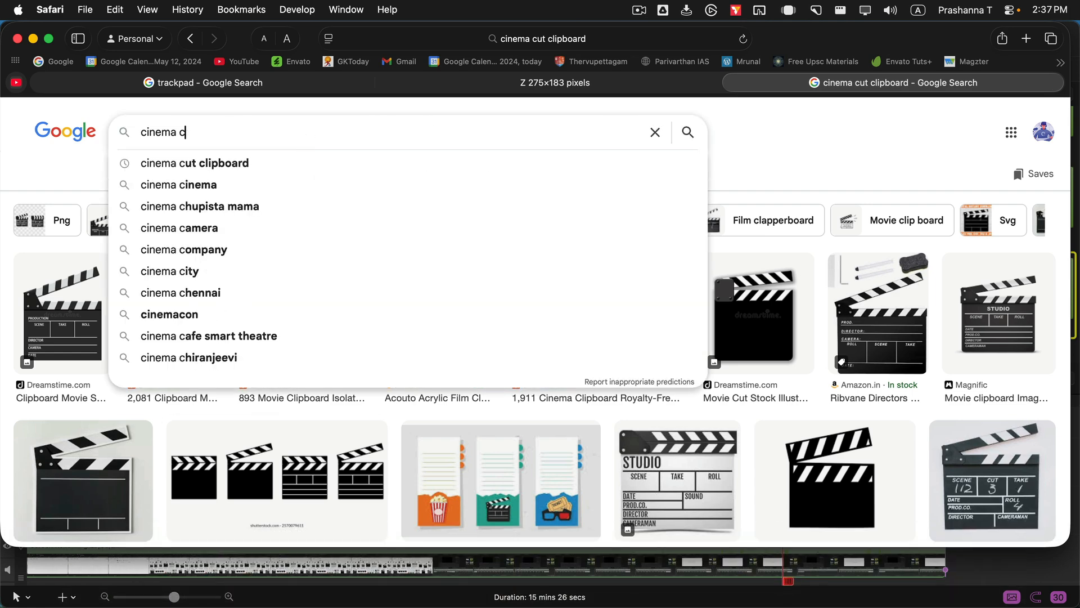
key(BackSpace)
key(BackSpace)
key(BackSpace)
key(BackSpace)
key(BackSpace)
key(BackSpace)
key(BackSpace)
key(BackSpace)
text(key)
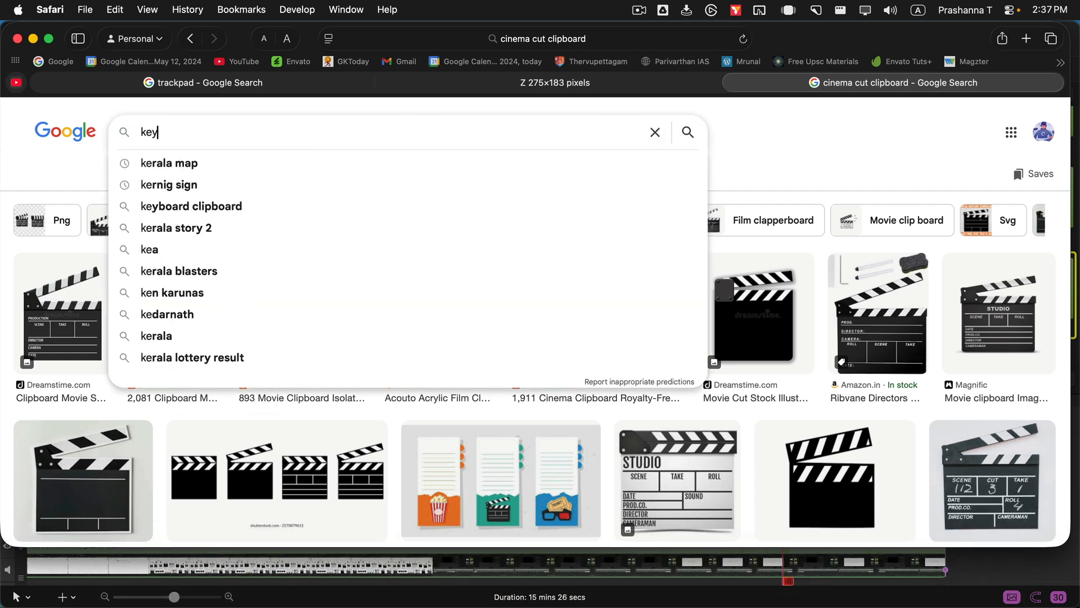
text( board latyout)
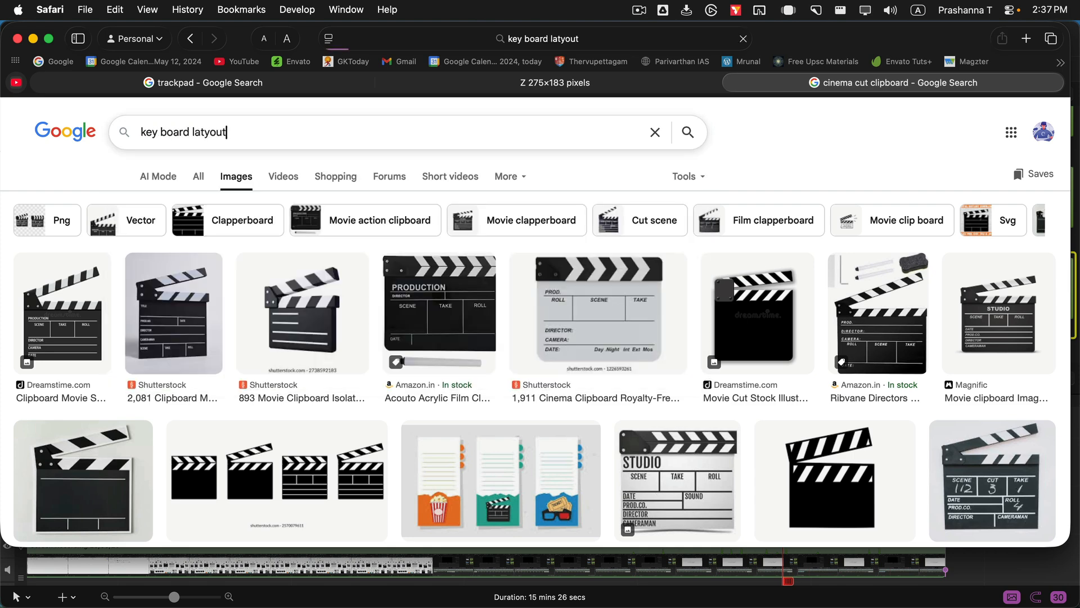
key(Return)
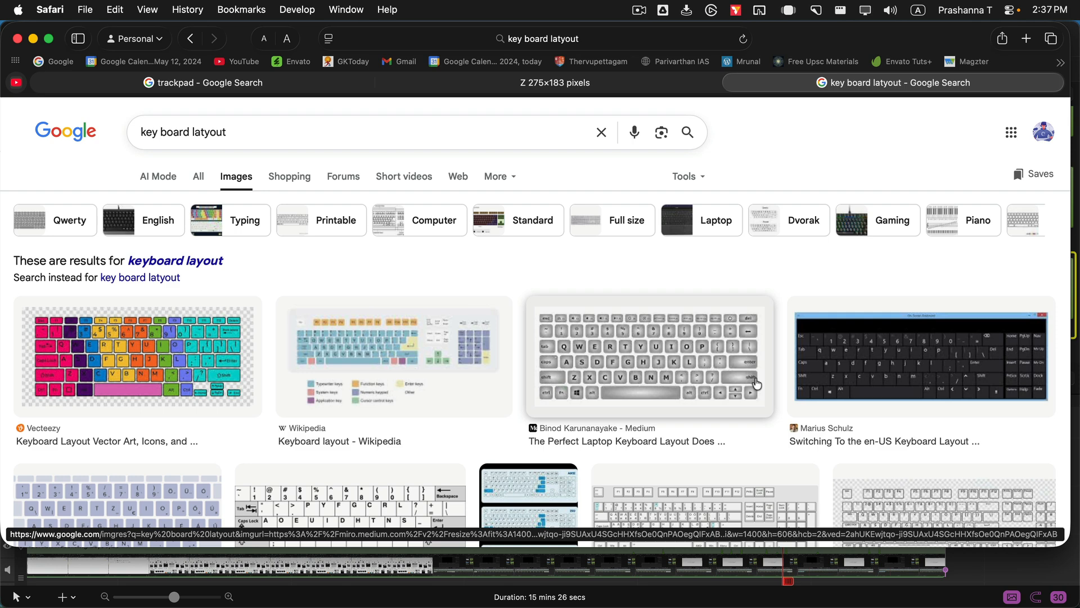
- Switch to BetterTouchTool and review the keyboard shortcuts for Finder, Google Chrome, MarginNote 3, Microsoft Excel, Recently Used, Vyapar, zoom.us and ScreenFlow 10
key(super+Tab)
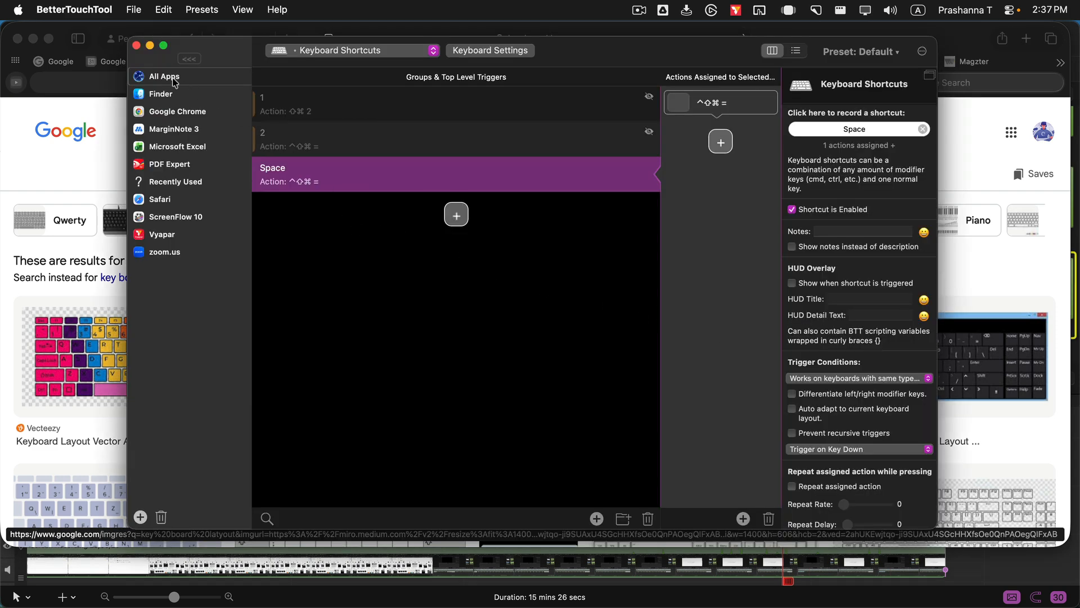
click(191, 101)
click(192, 116)
click(192, 131)
click(191, 149)
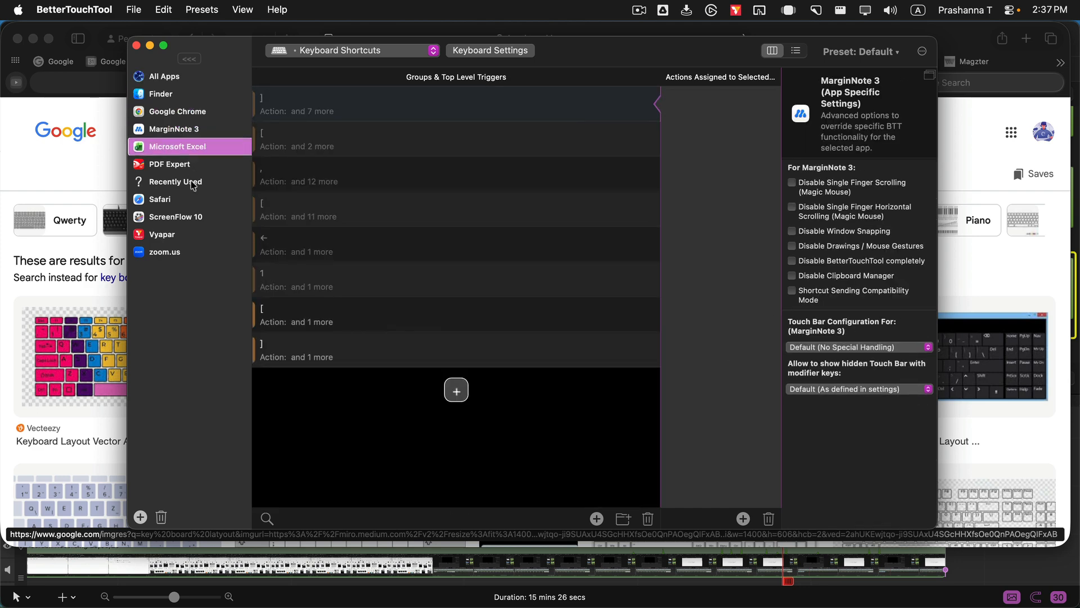
click(193, 181)
click(186, 234)
click(189, 252)
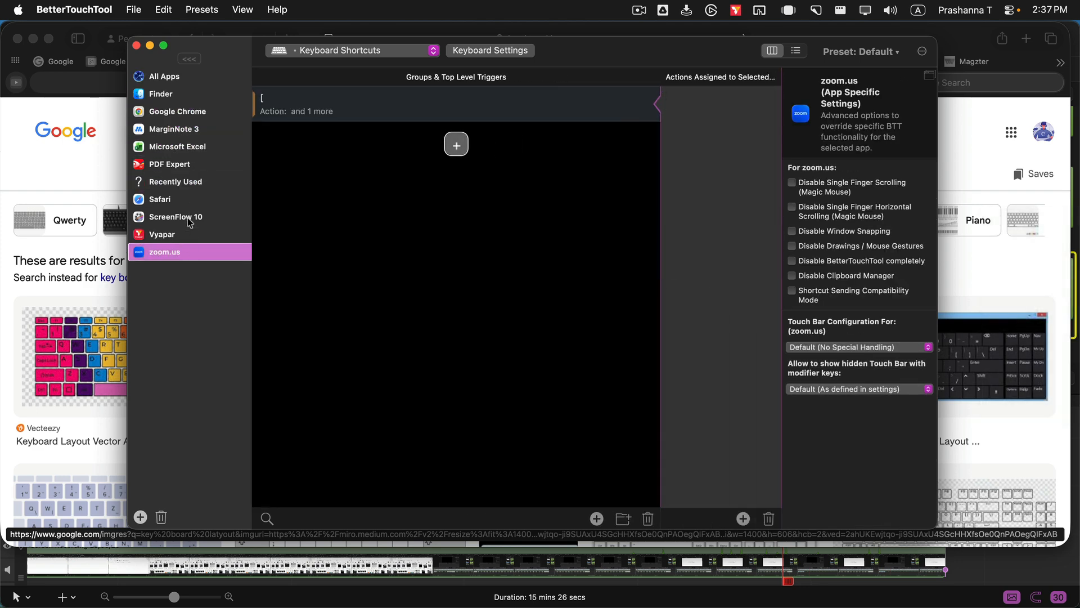
click(190, 220)
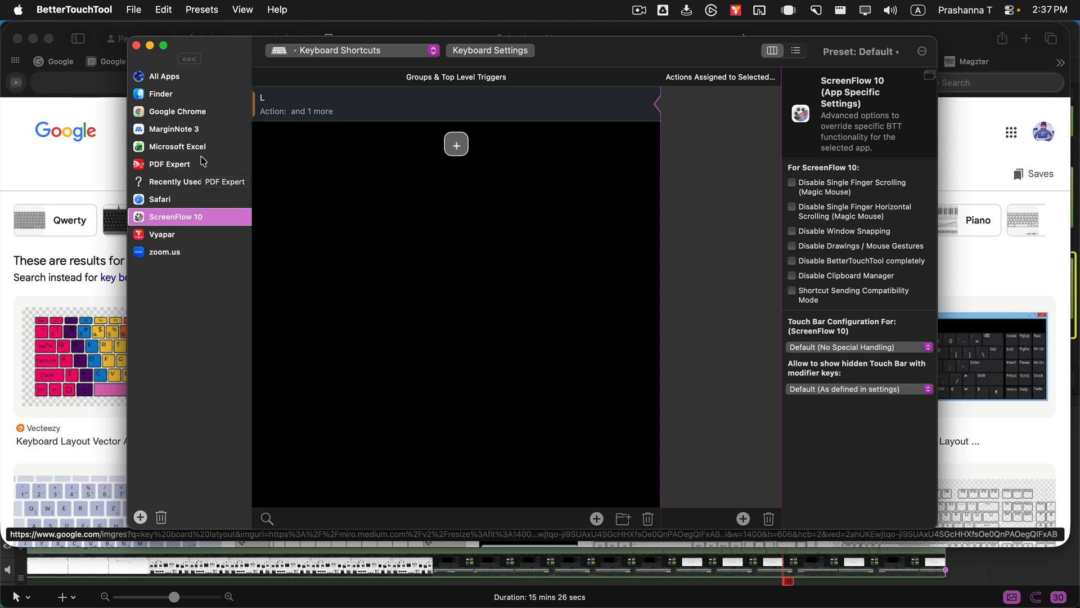